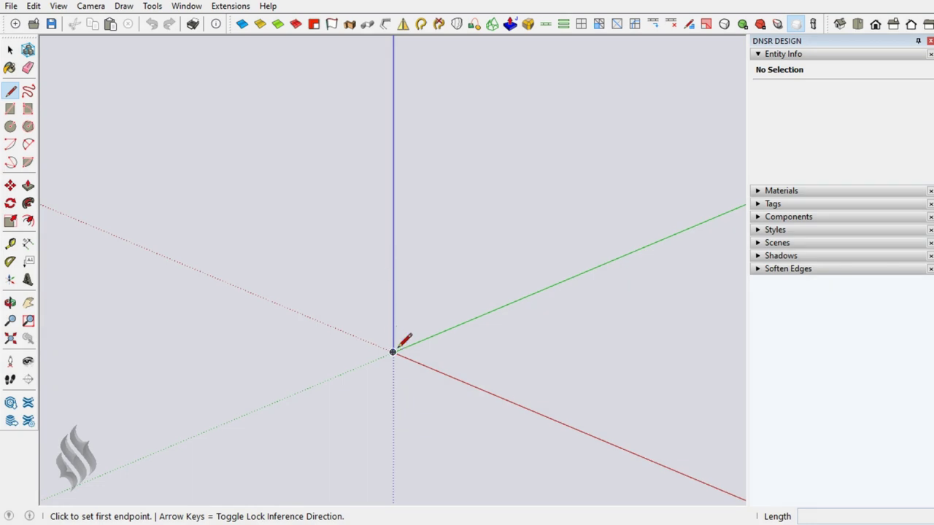
- Draw a 3 cm line along the red axis from the origin
click(394, 352)
text(3)
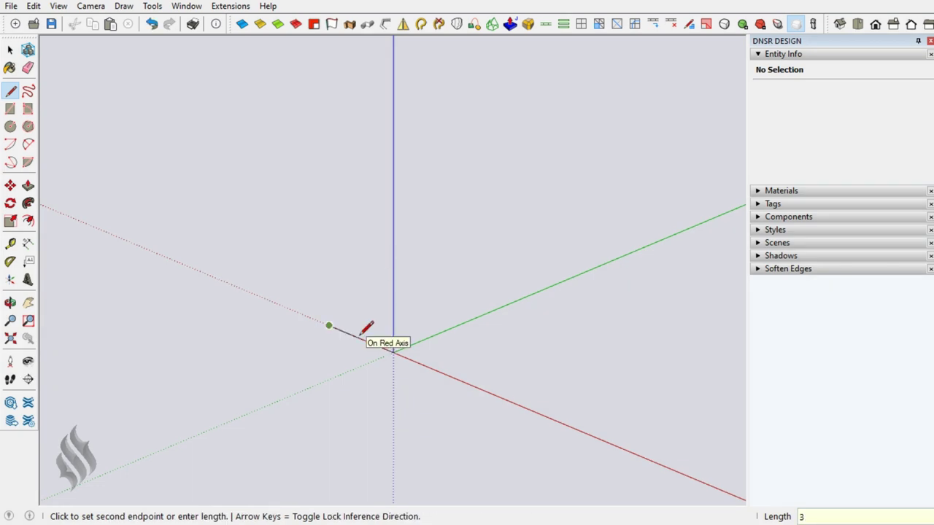
key(Return)
- Divide the 3 cm line into three equal segments
key(space)
click(359, 338)
right_click(359, 337)
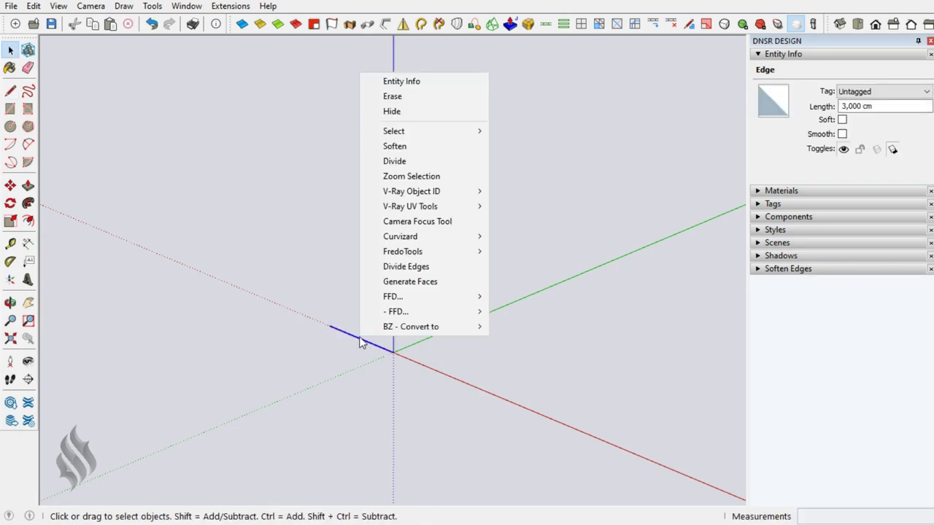
click(400, 161)
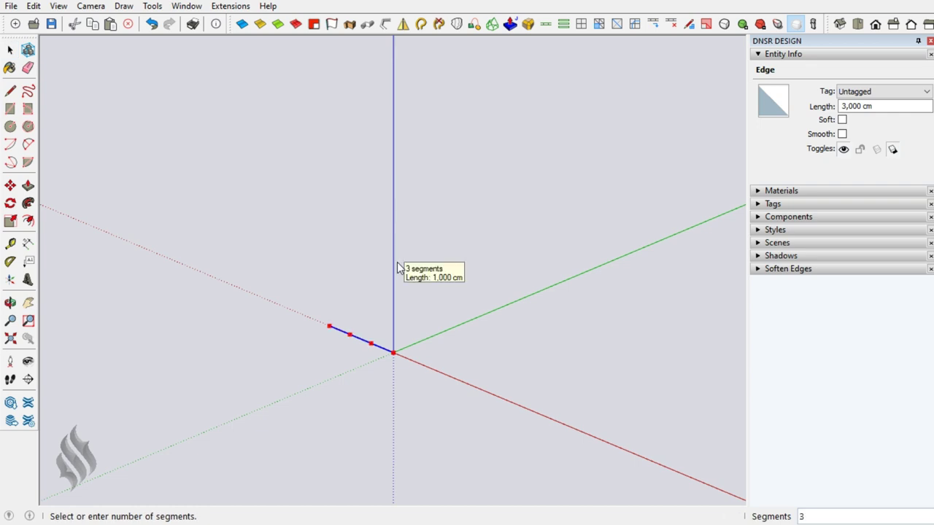
key(Return)
- Move the divided line 12 along red, then 3 along green
key(m)
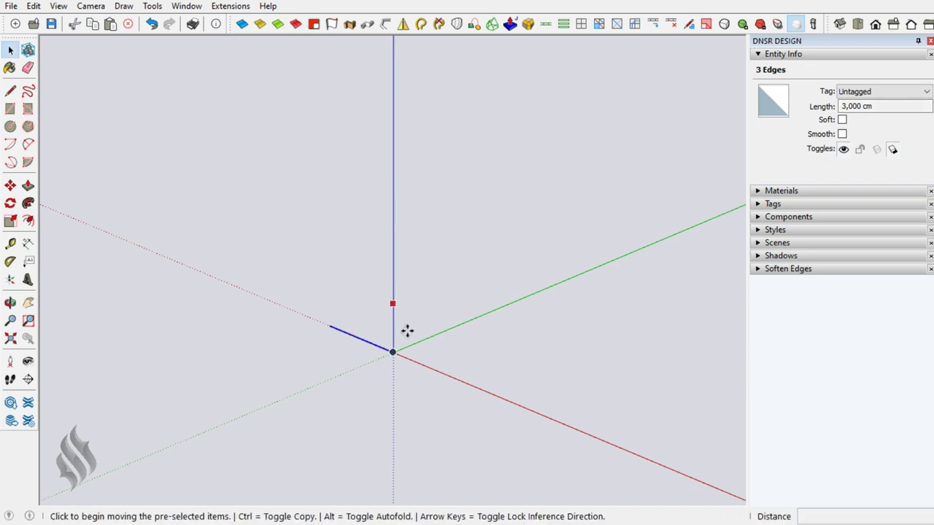
click(394, 351)
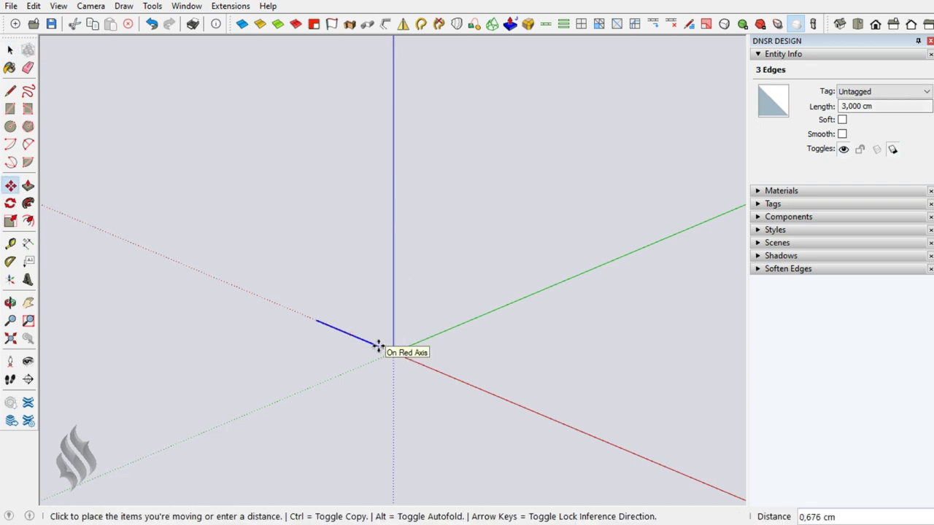
text(12)
key(Return)
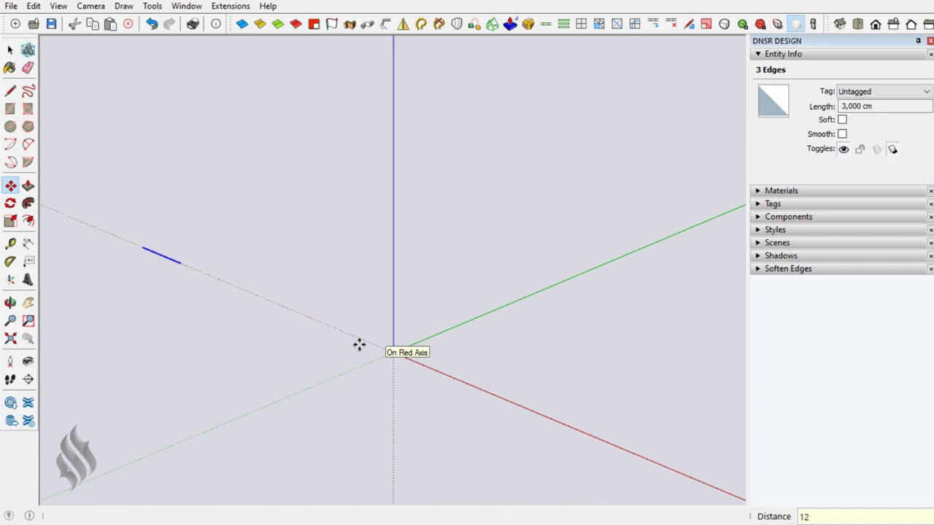
click(180, 263)
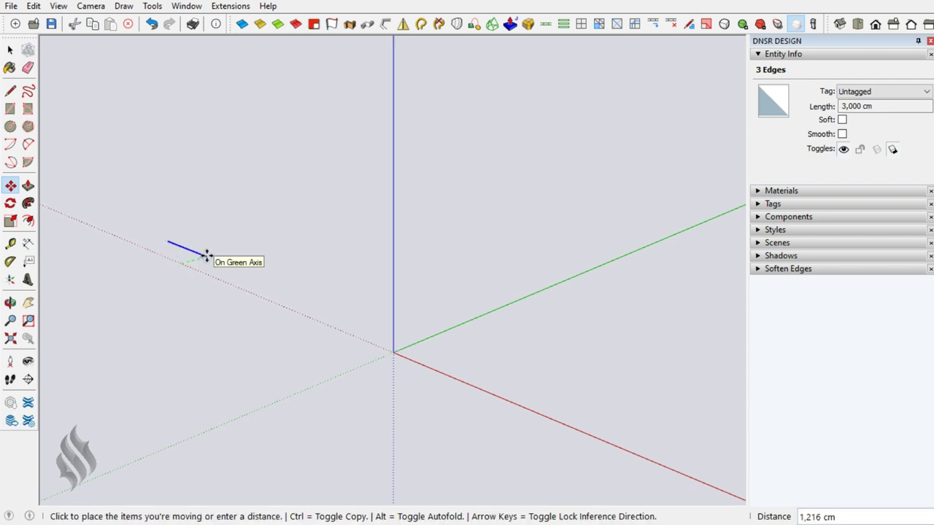
text(3)
key(Return)
- Begin a new line at the end of the divided line
key(space)
click(206, 255)
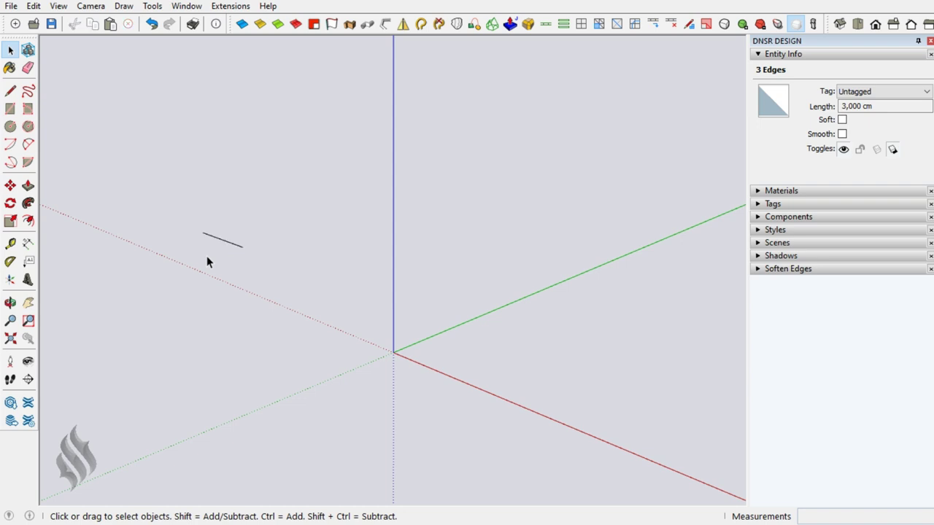
key(l)
click(241, 246)
- Draw green-axis lines of 5.8 and 7.8 cm from the first division points
text(5,8)
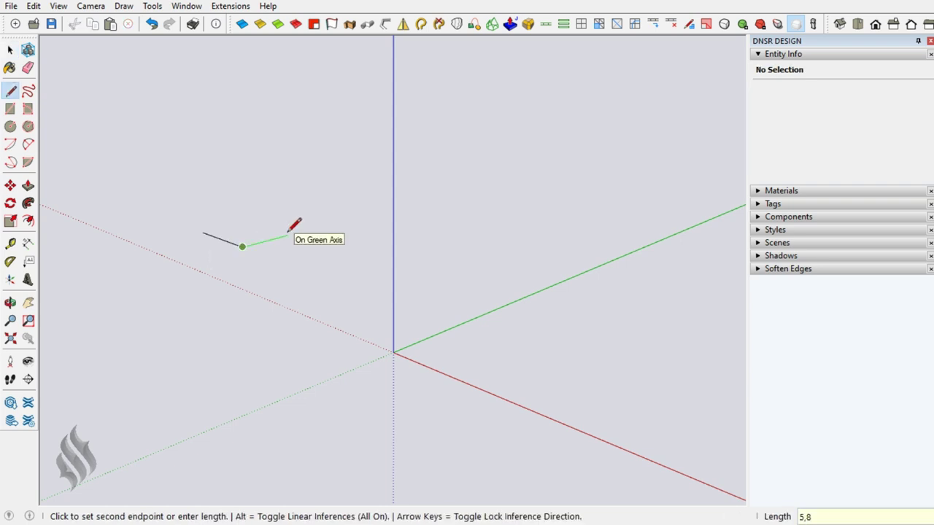
key(Return)
key(space)
key(l)
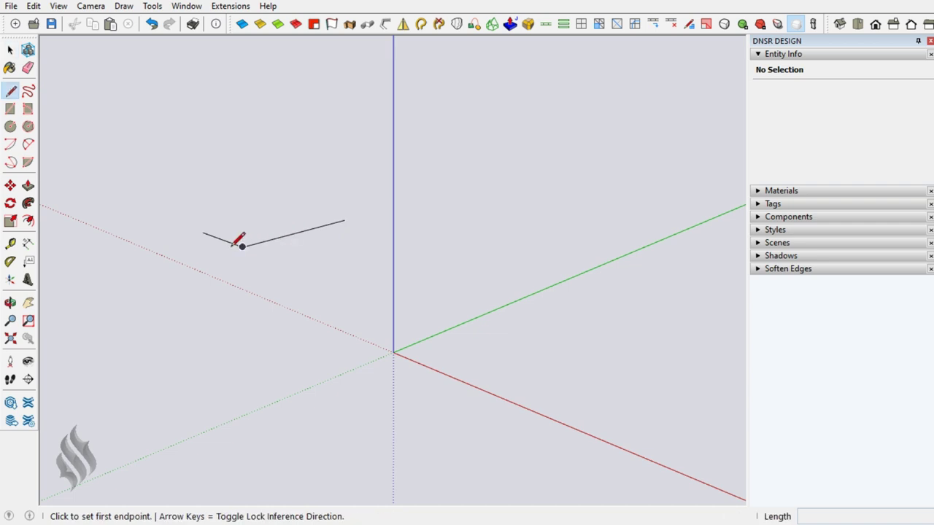
click(228, 241)
text(7,8)
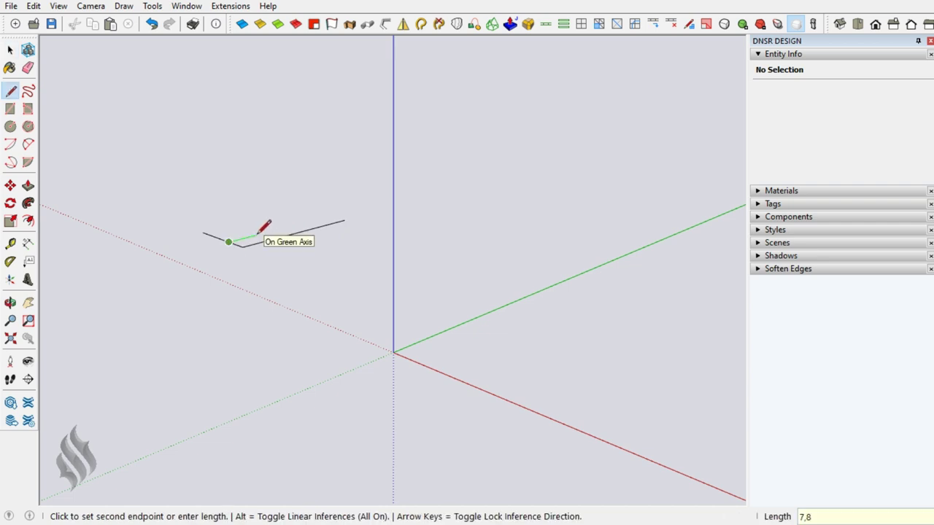
key(Return)
key(space)
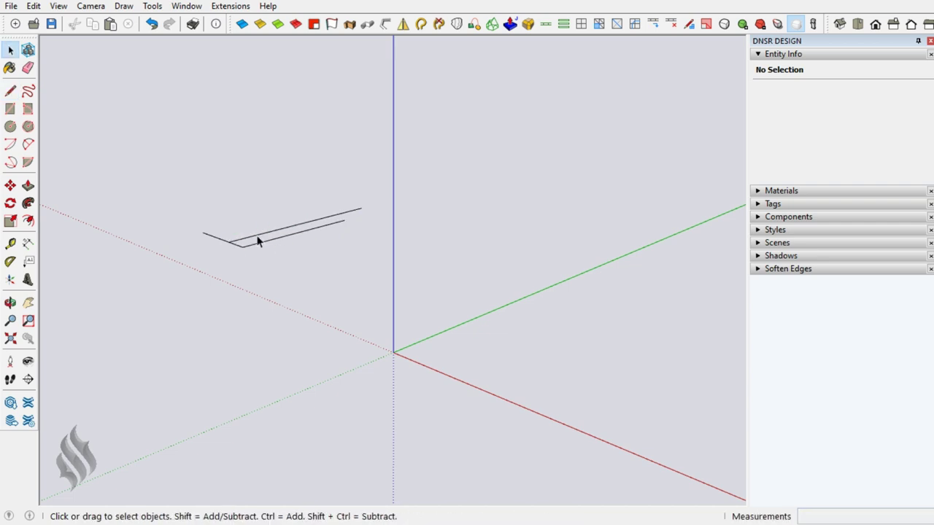
key(l)
- Add 8.2 and 7.5 cm green-axis lines from the remaining points, then select the short line
click(216, 237)
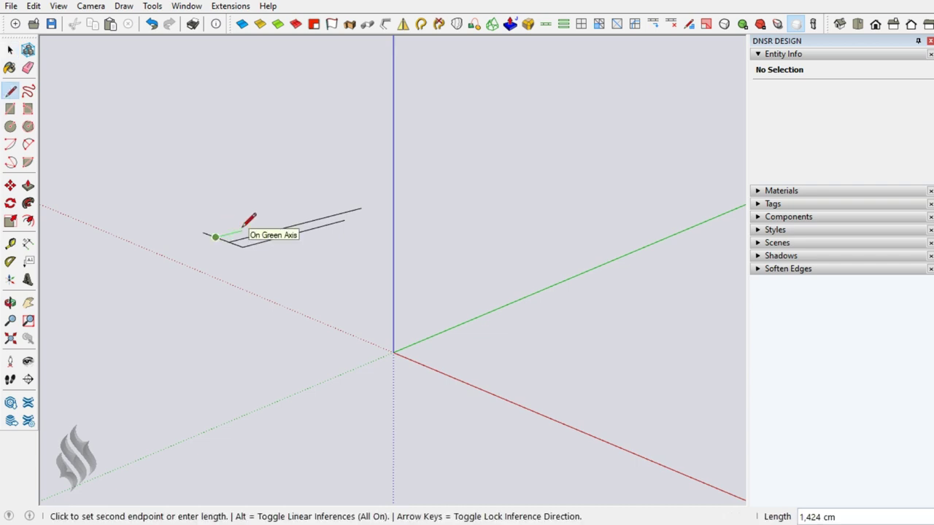
text(8,2)
key(Return)
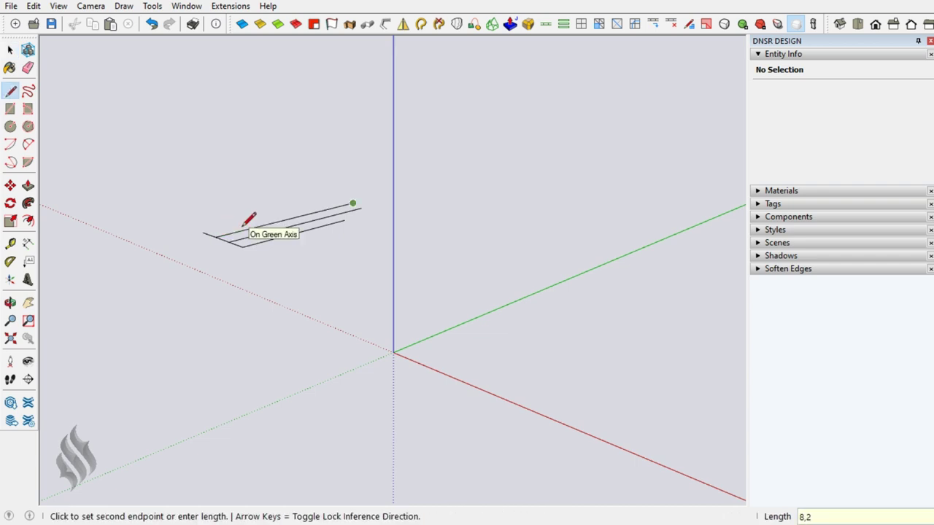
key(space)
key(l)
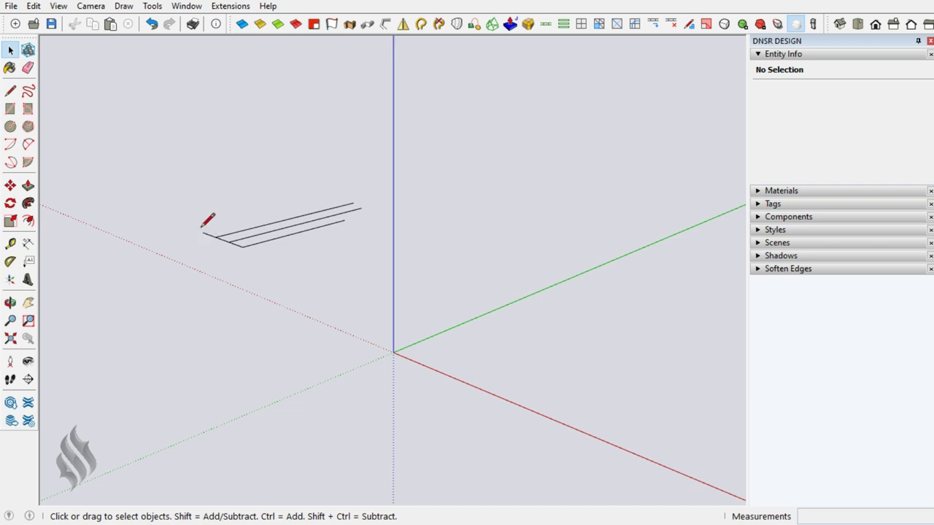
click(203, 232)
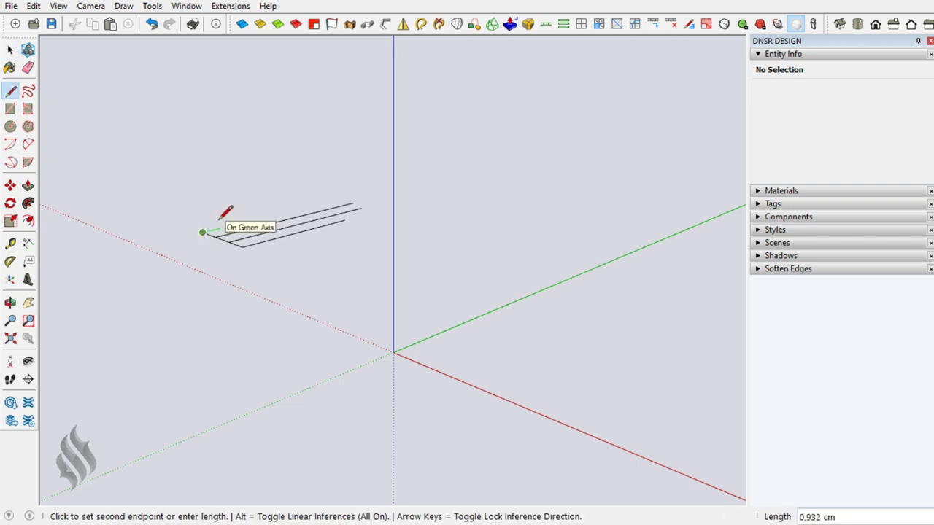
text(7,5)
key(Return)
key(space)
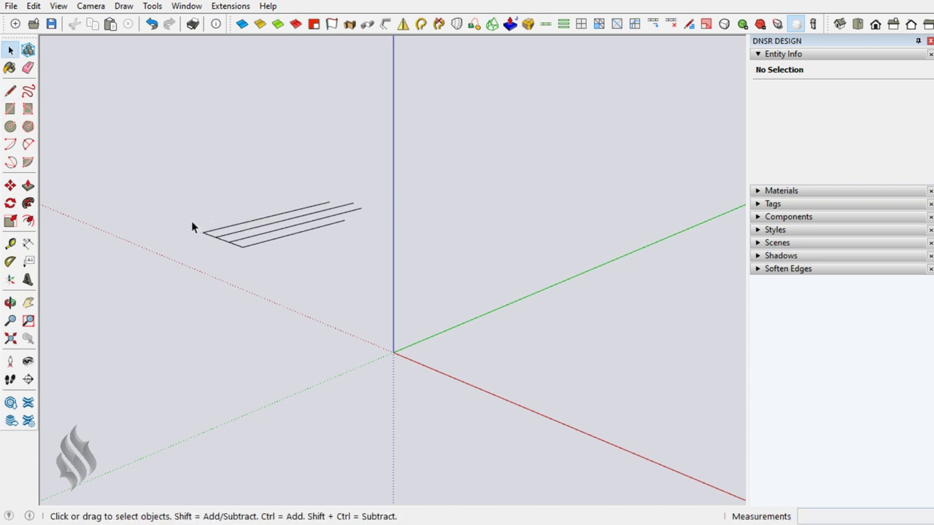
drag(191, 221, 275, 286)
- Shift the top line 5.2 and the middle line 1.8 along green
click(270, 280)
click(223, 227)
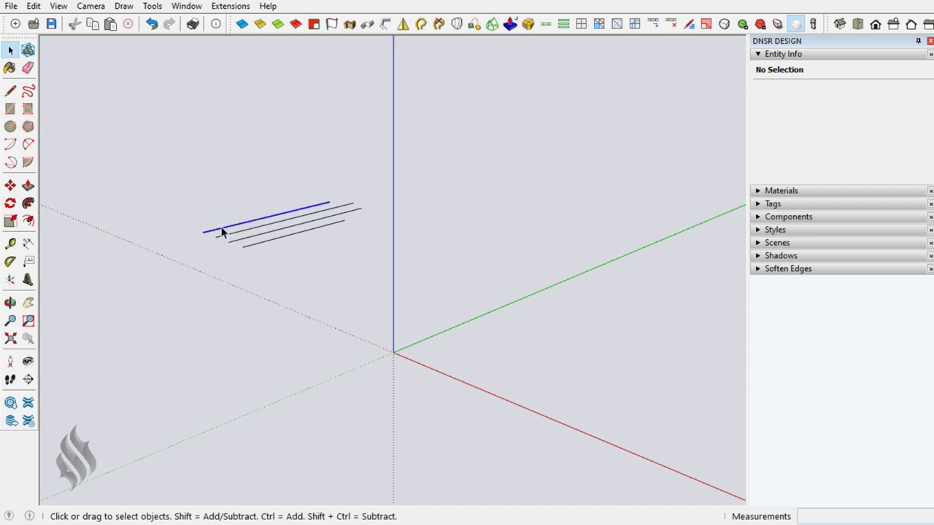
key(m)
click(216, 230)
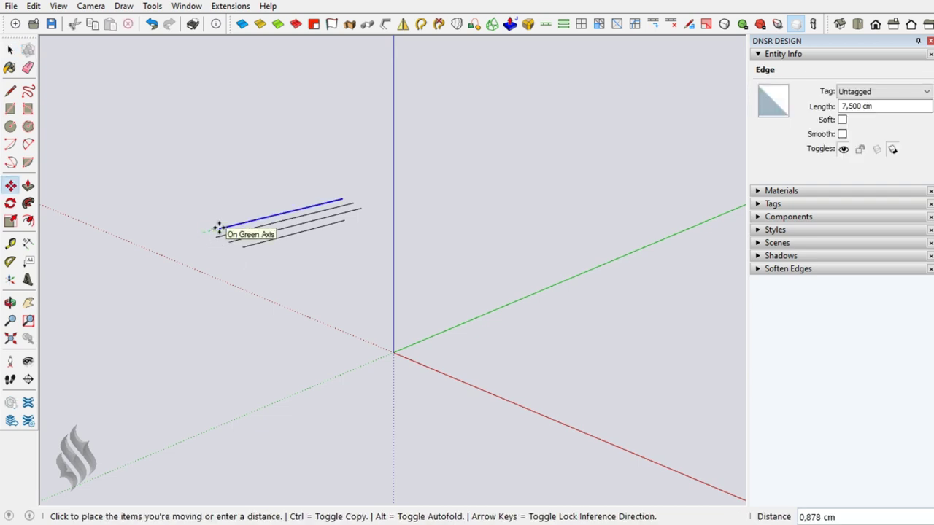
text(5,2)
key(Return)
key(space)
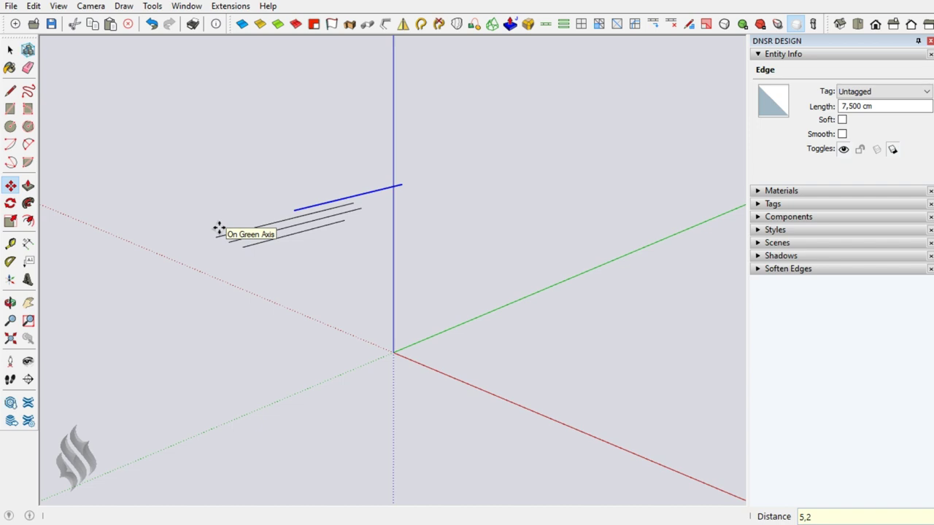
click(239, 243)
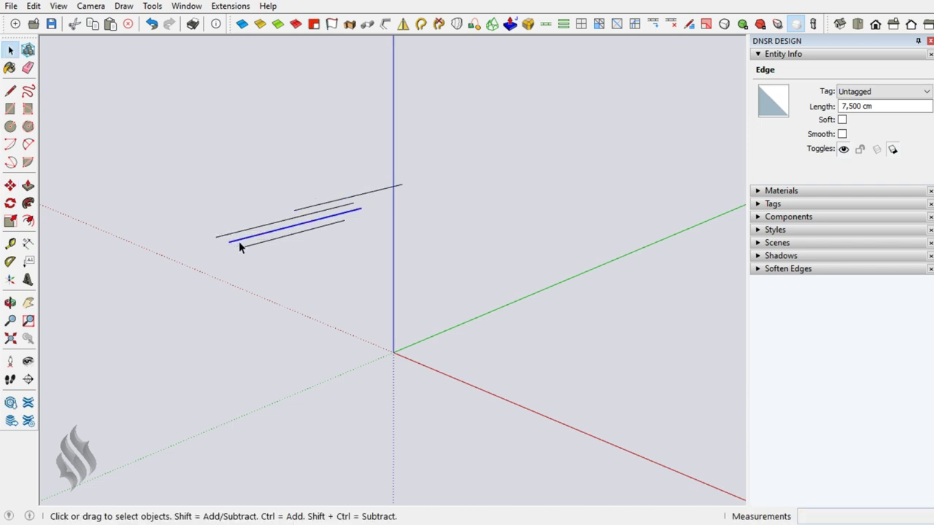
key(m)
click(229, 241)
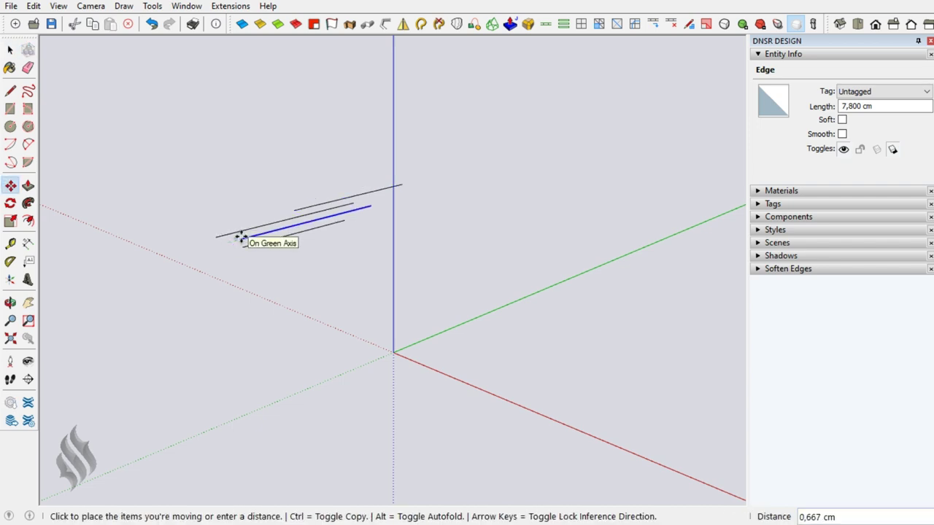
text(1,8)
key(Return)
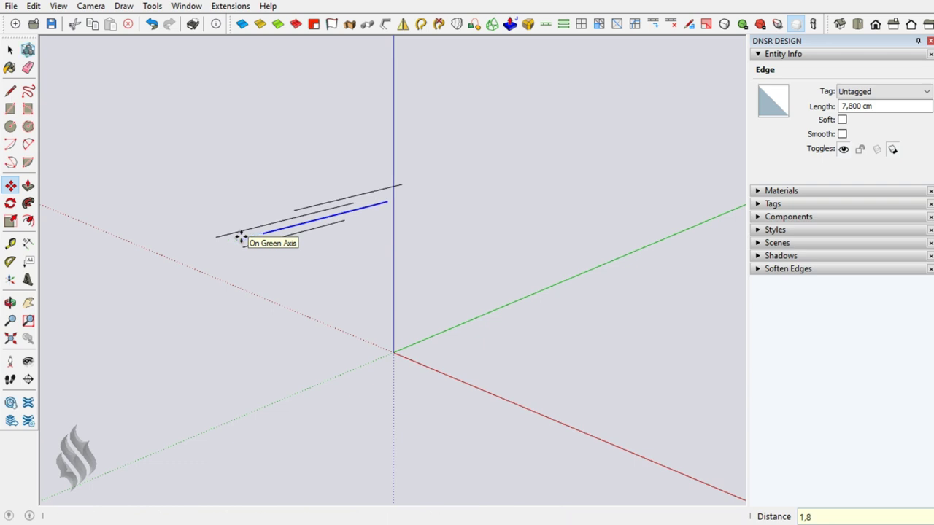
key(space)
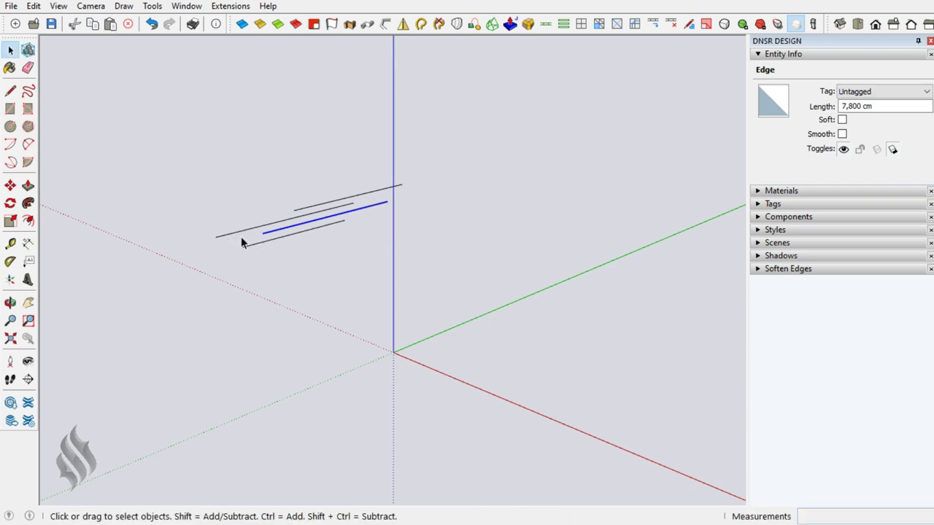
- Shift the lower 5.8 cm line 3.6 along green
click(270, 240)
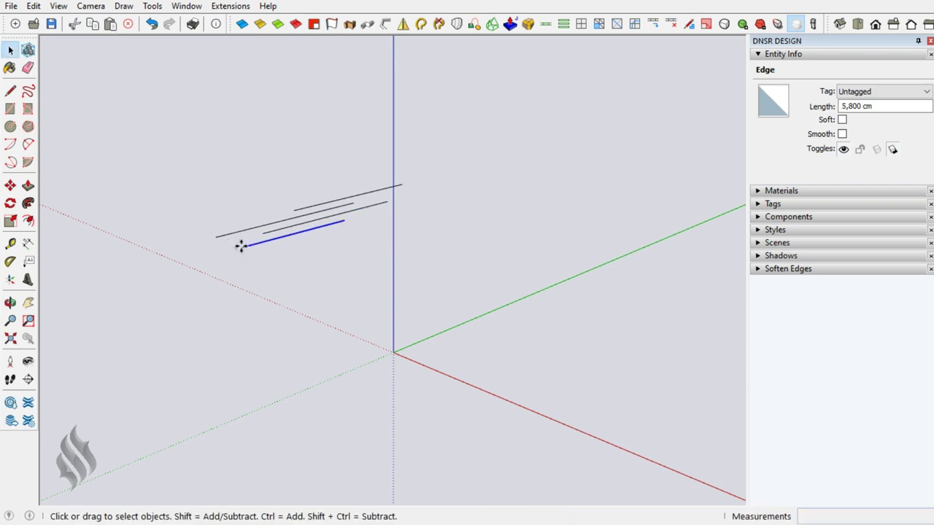
key(m)
click(243, 247)
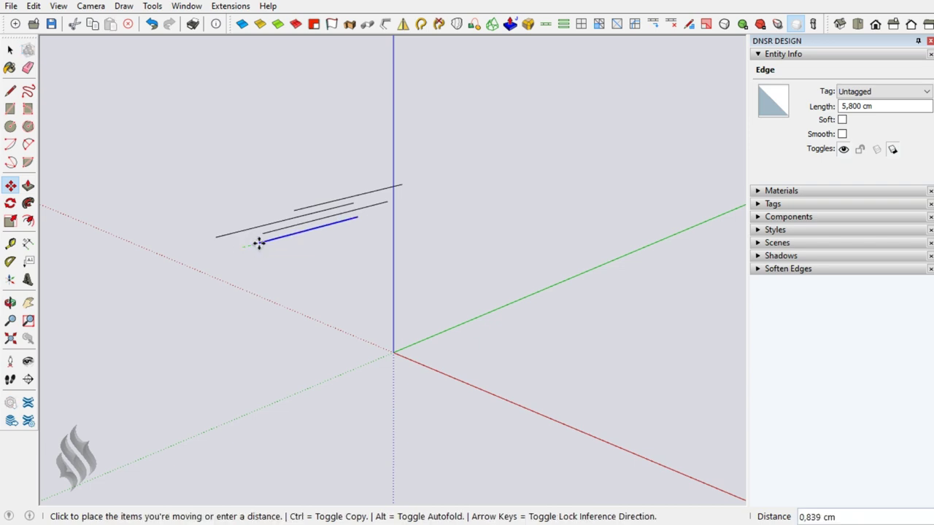
text(3,6)
key(Return)
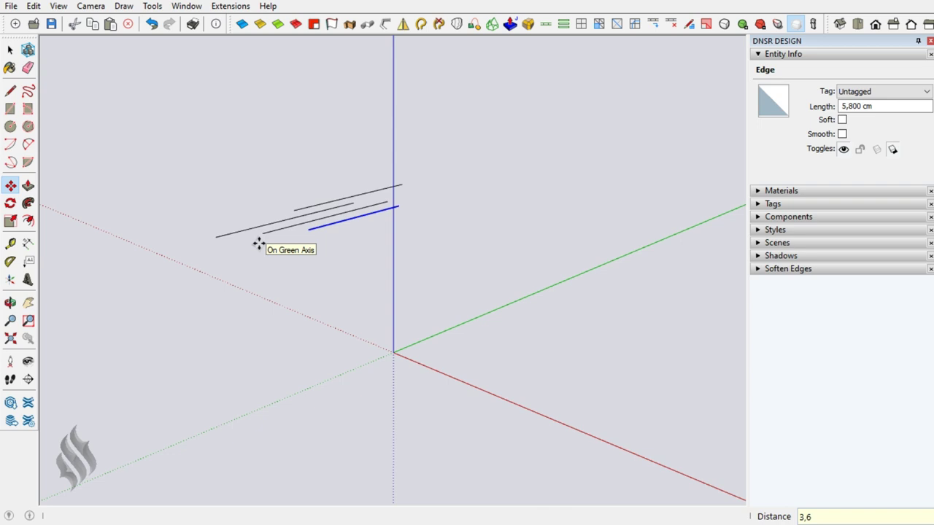
key(space)
- Copy the lower and middle edges end to end, arraying each three times
key(m)
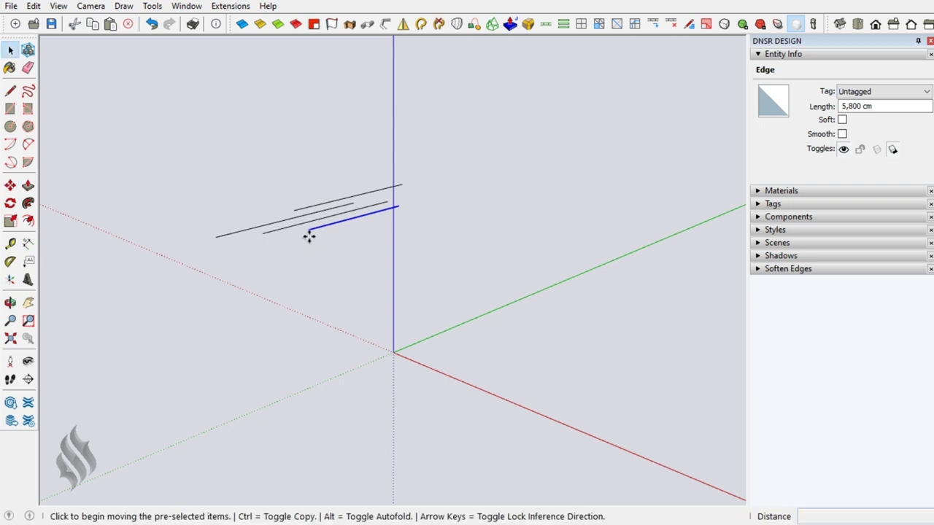
key(ctrl)
click(312, 232)
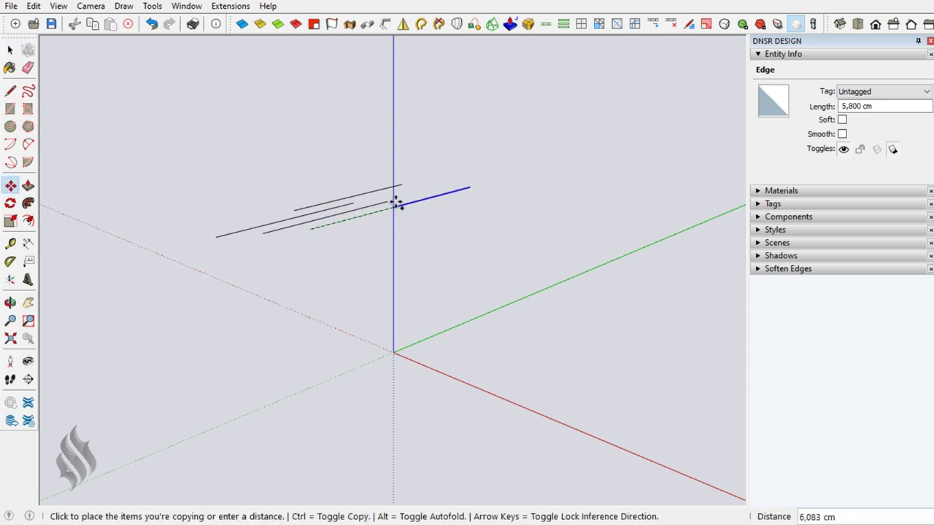
click(397, 205)
text(*)
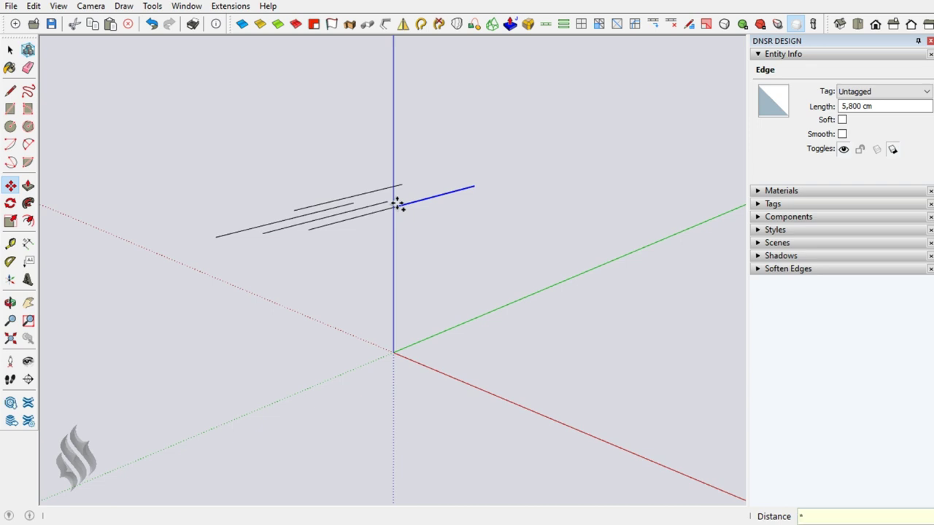
key(Return)
key(space)
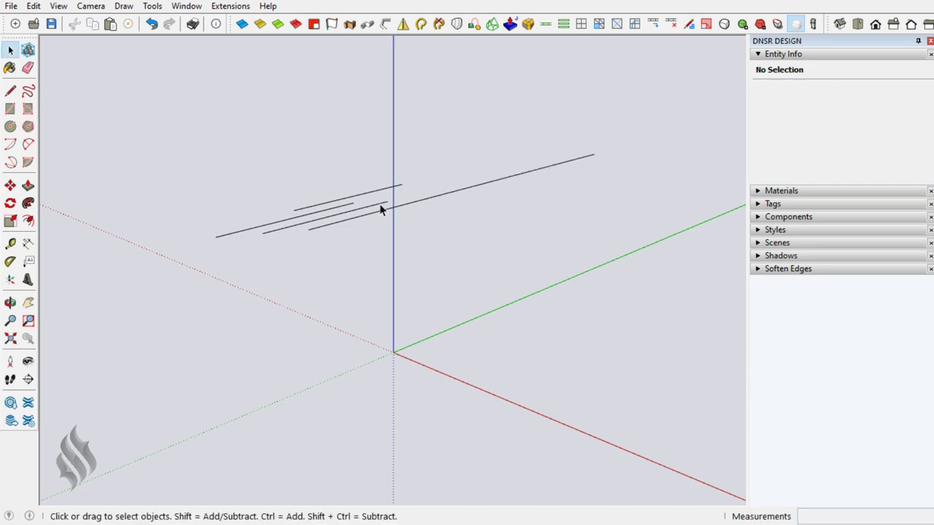
click(380, 205)
key(m)
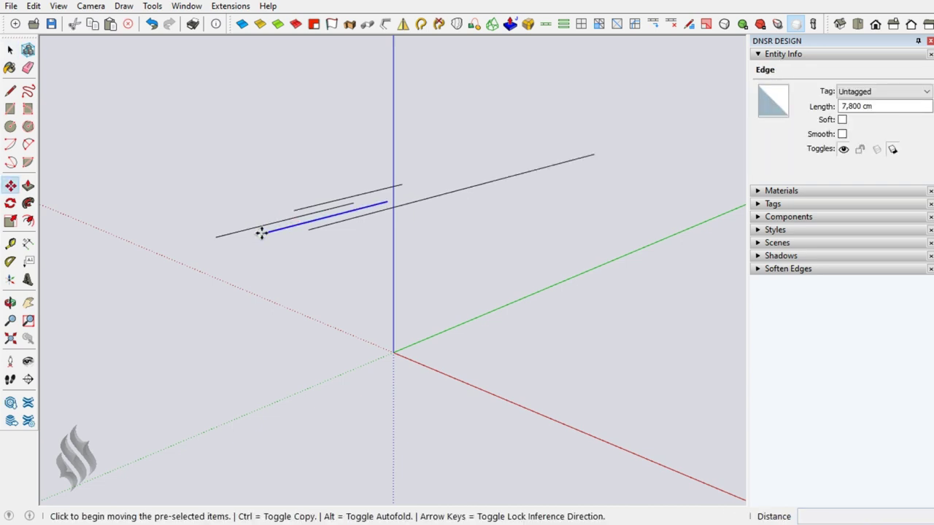
click(261, 232)
key(ctrl)
click(384, 203)
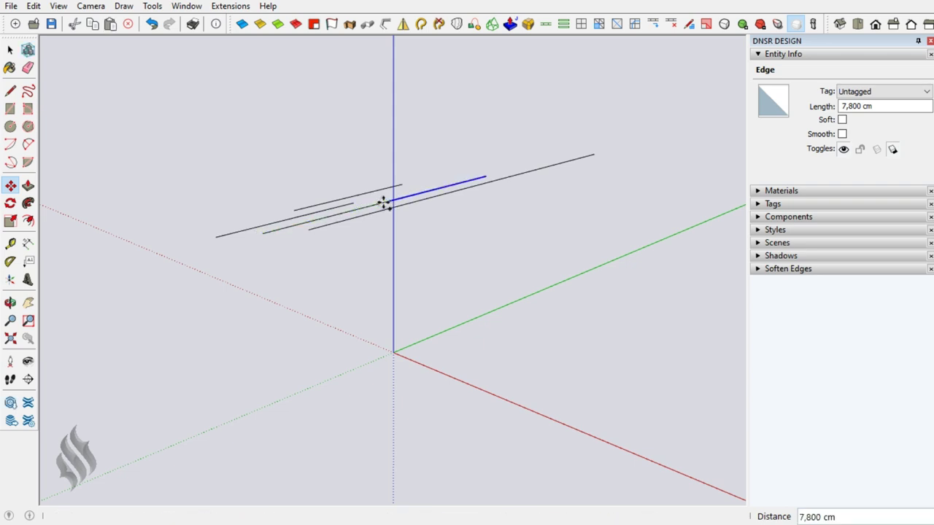
text(*)
key(Return)
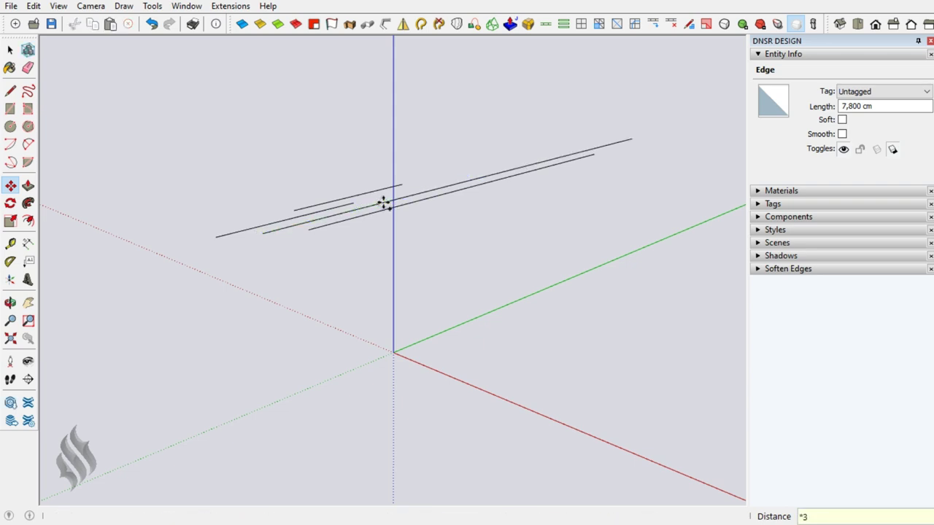
key(space)
- Array the lower-left and short top edges three times end to end
click(349, 206)
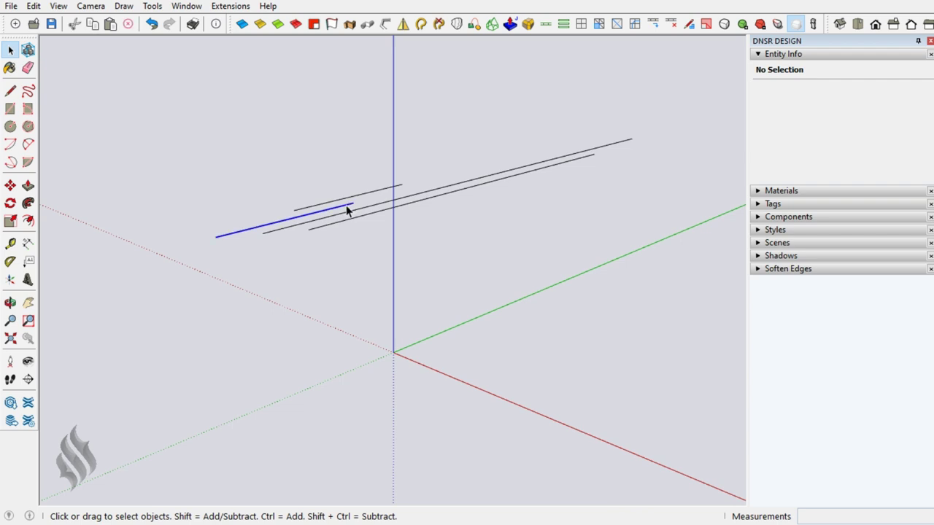
key(m)
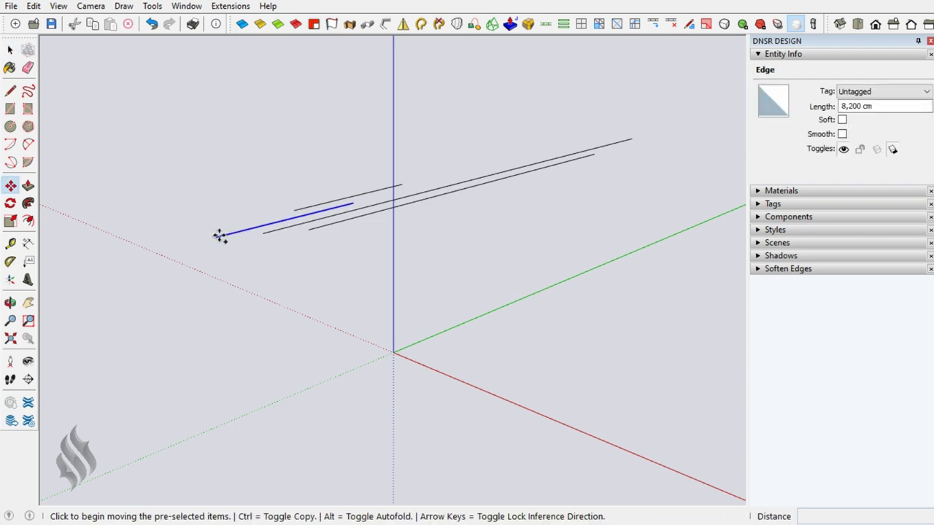
key(ctrl)
click(217, 236)
click(353, 201)
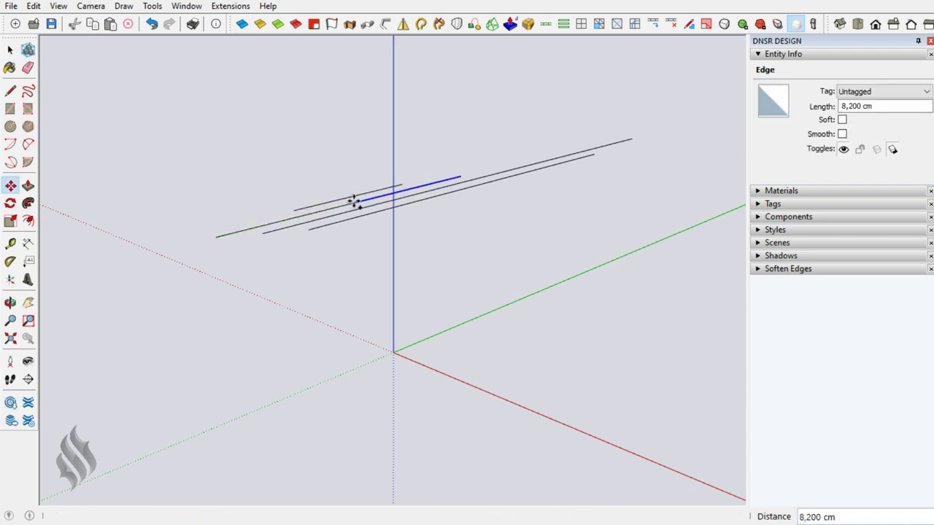
text(*)
key(Return)
key(space)
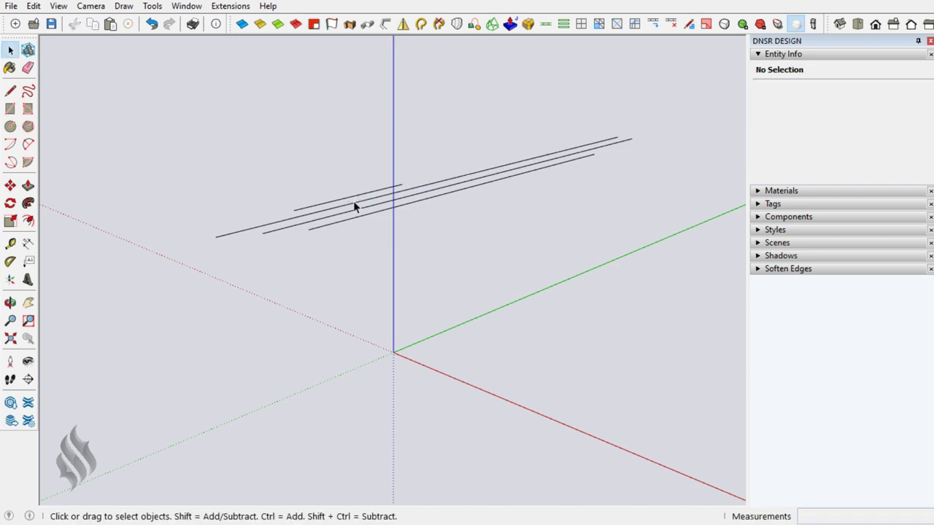
click(352, 199)
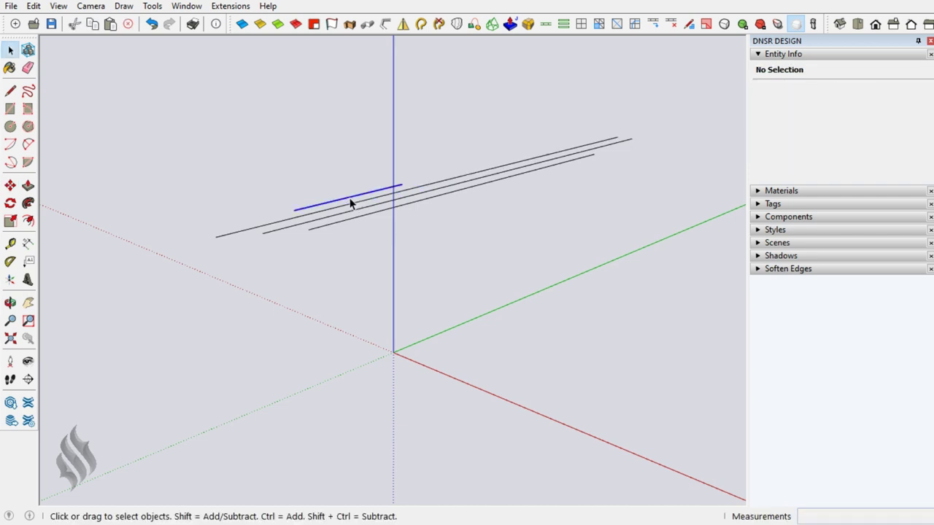
key(m)
key(ctrl)
click(297, 211)
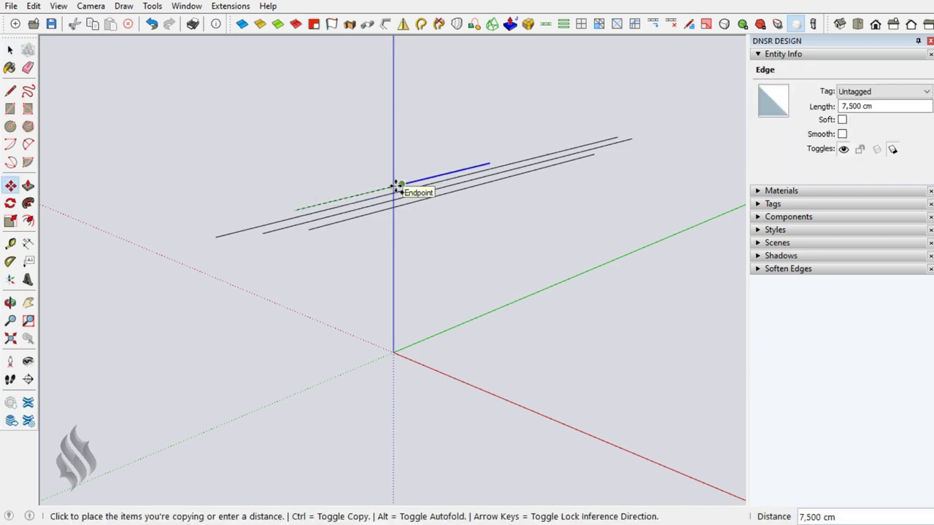
click(394, 186)
text(*)
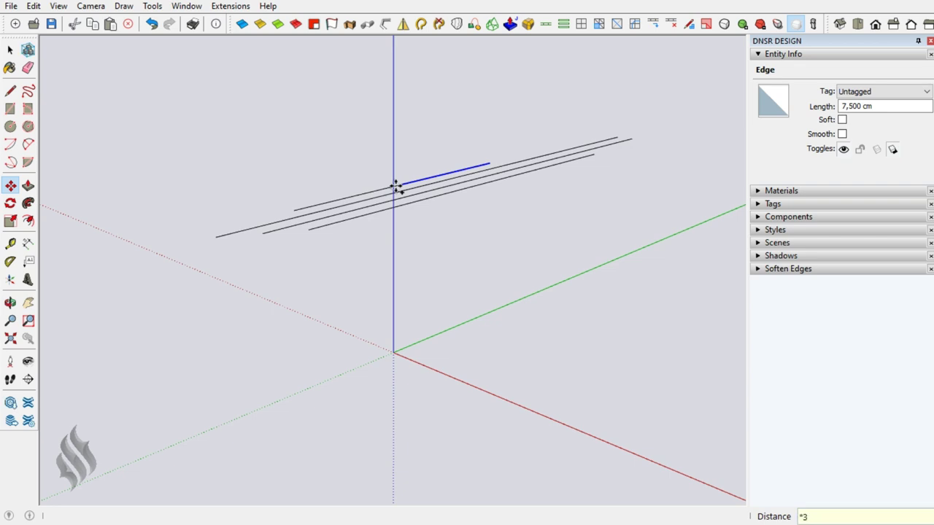
key(Return)
key(space)
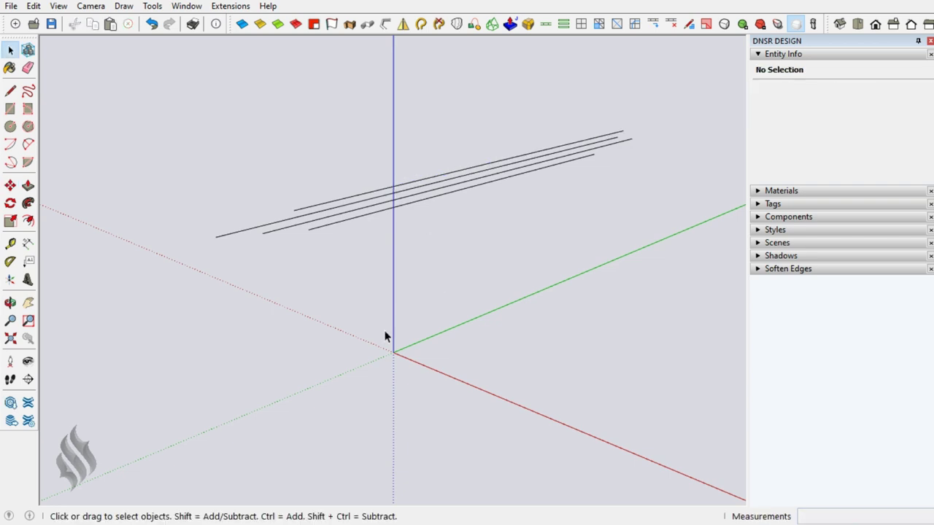
- Draw a 29,6 cm line along green from the origin and begin moving it
key(l)
click(392, 352)
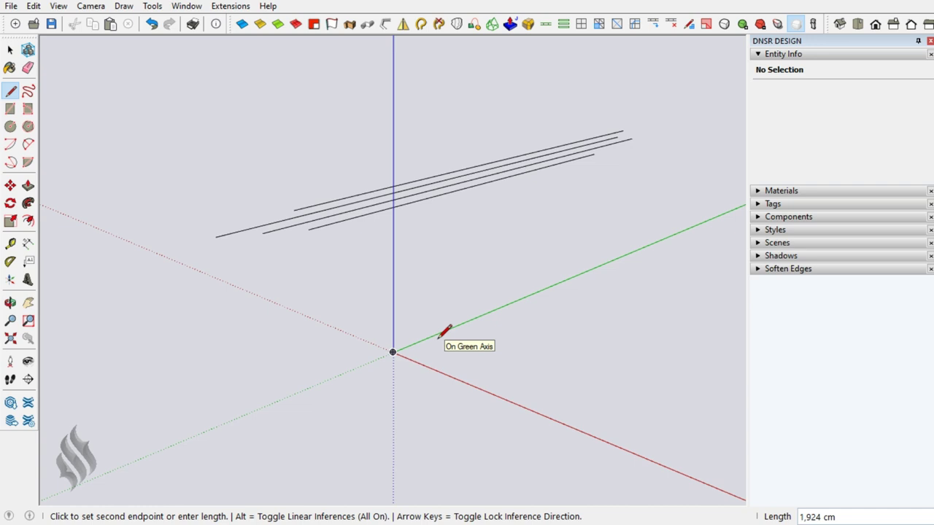
text(29,6)
key(Return)
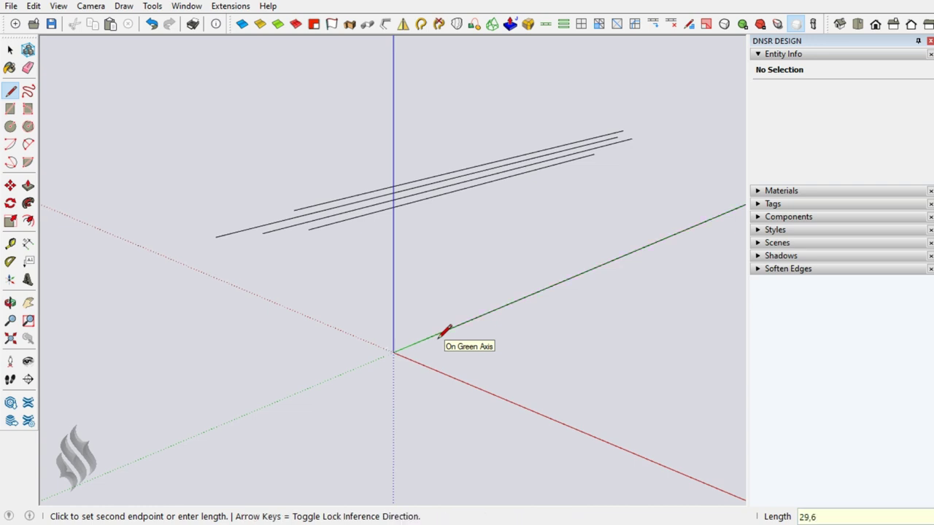
key(space)
click(437, 335)
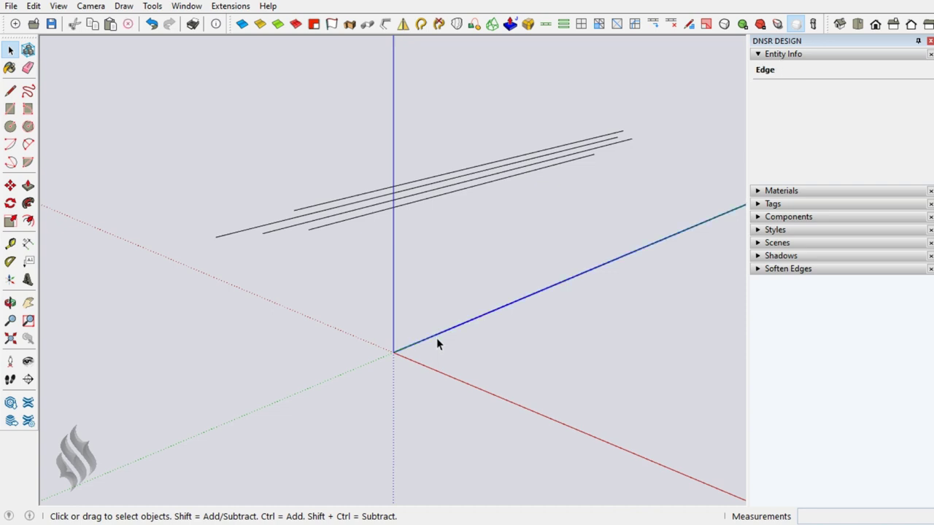
key(m)
click(394, 352)
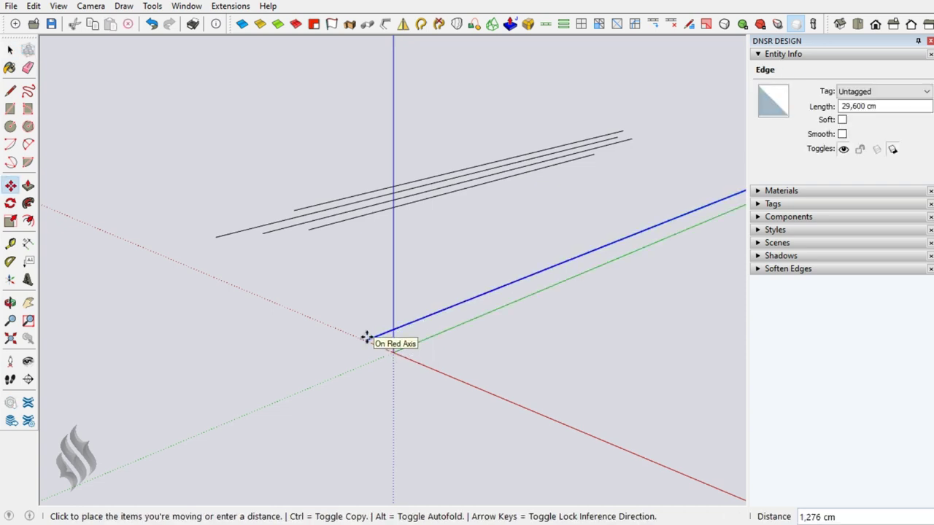
- Move the long edge 6 along the red axis
text(6)
key(Return)
key(space)
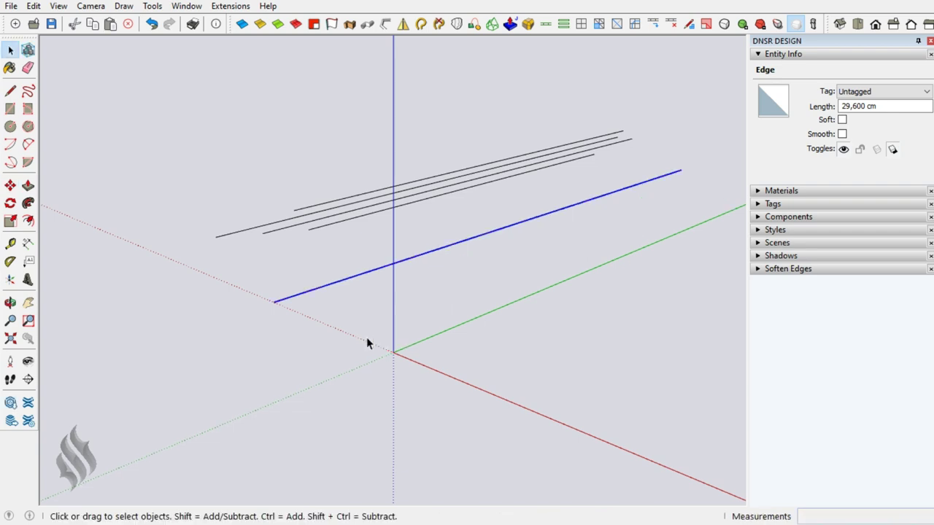
- Split off 4,6 and 6,6 lengths from the edge's two ends
key(l)
click(274, 301)
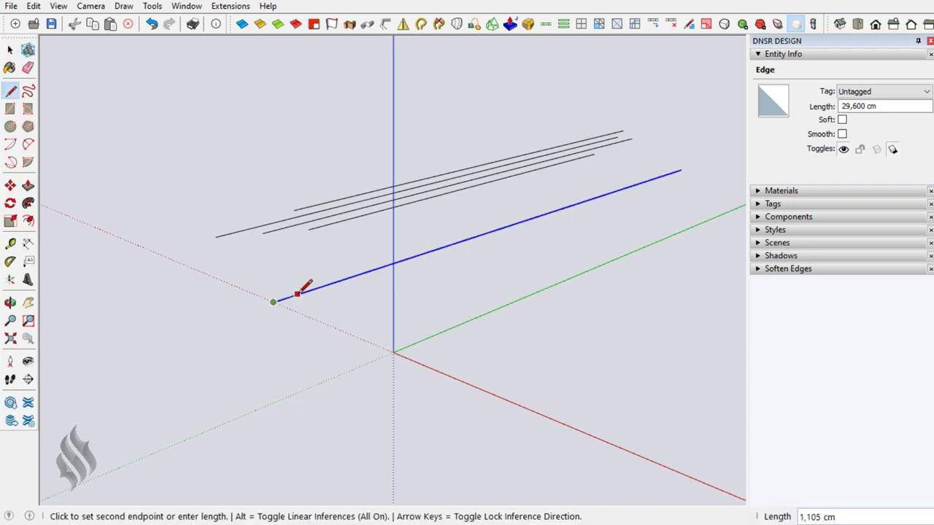
text(4,6)
key(Return)
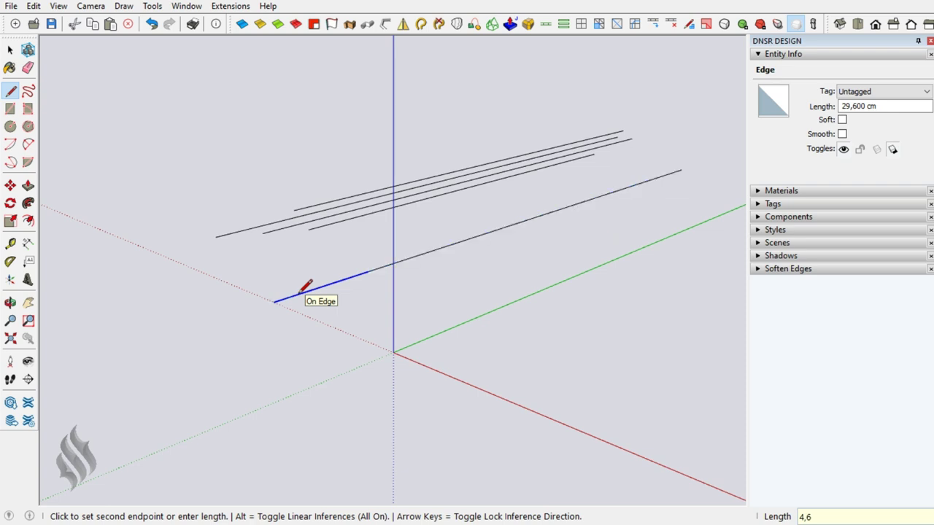
key(space)
key(l)
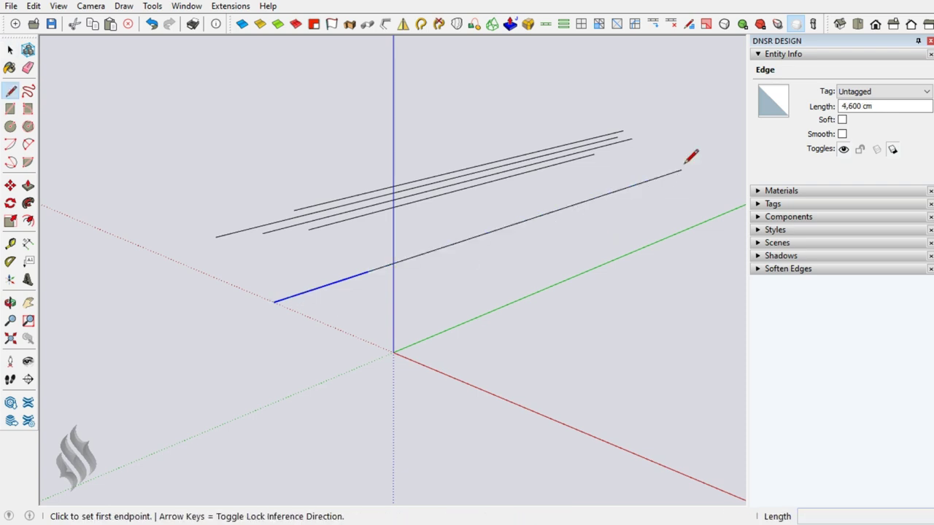
click(681, 171)
text(6)
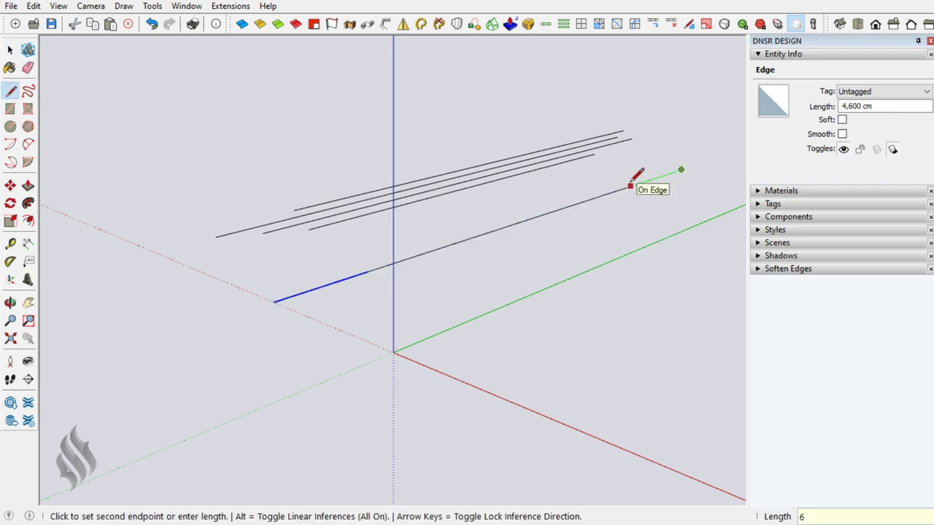
text(,6)
key(Return)
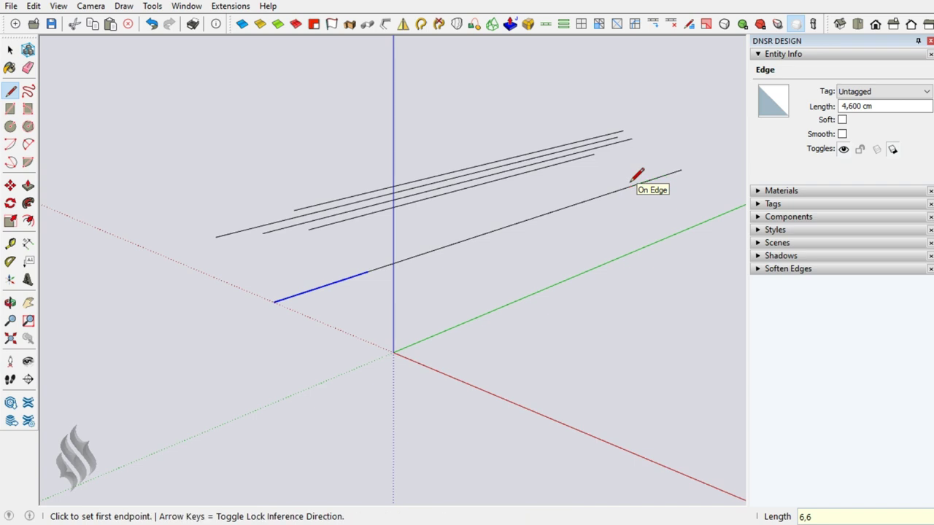
key(space)
- Divide the middle 18,4 cm segment into three equal parts
click(608, 190)
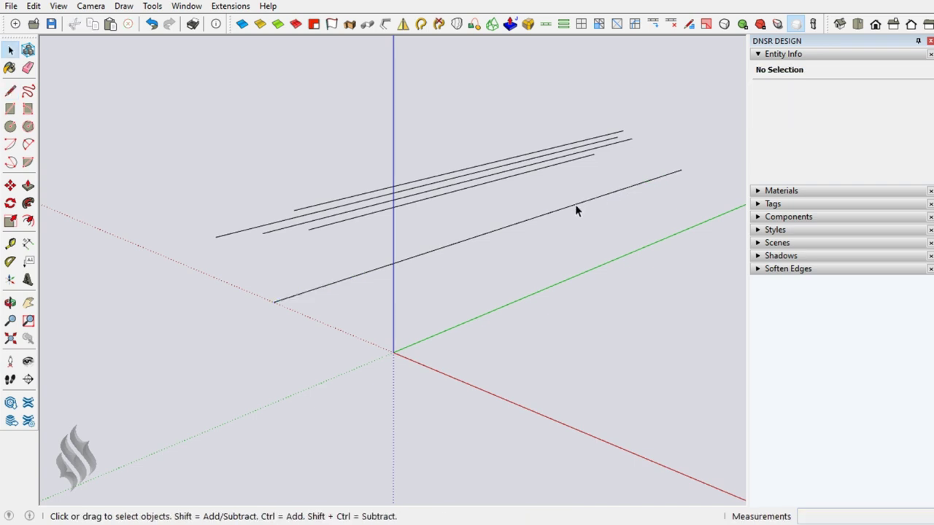
click(575, 205)
right_click(575, 206)
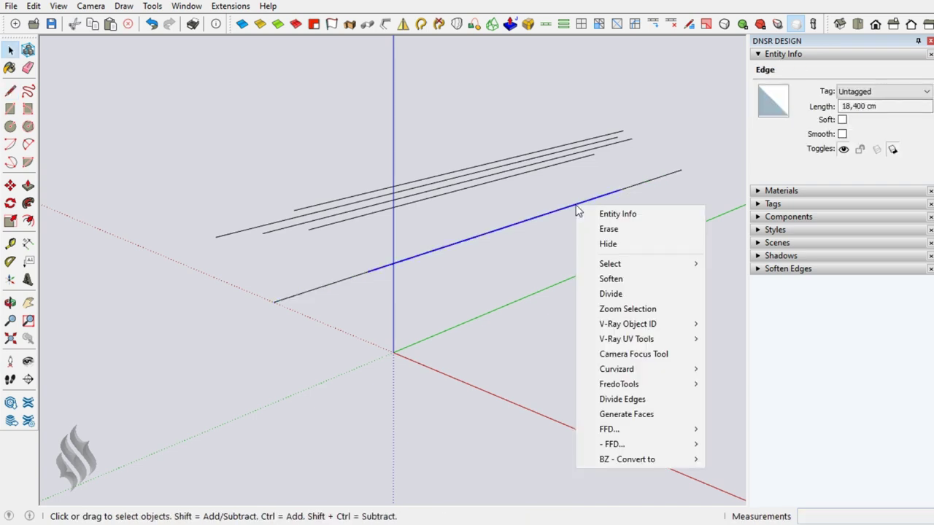
click(610, 294)
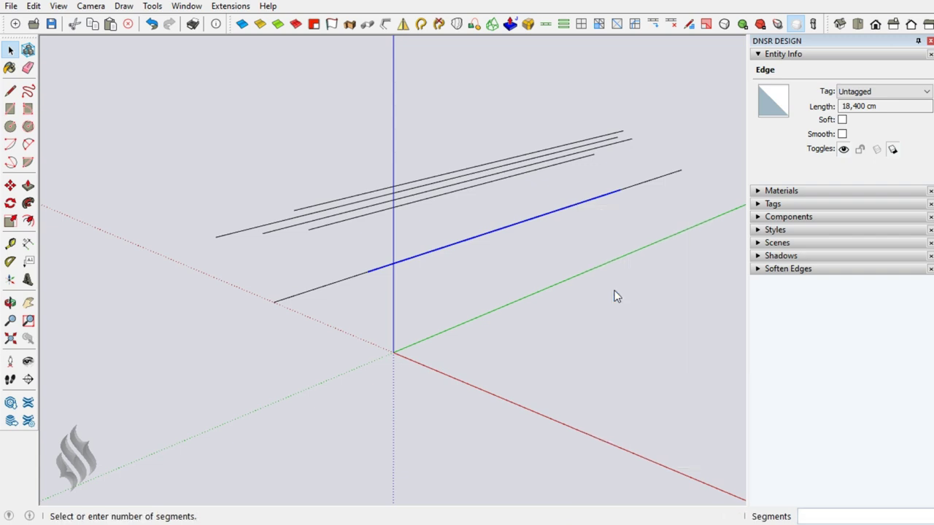
click(528, 246)
click(527, 246)
- Raise the first two copied profile lines along the blue axis, the second by 25 cm
scroll(492, 272, down, 1)
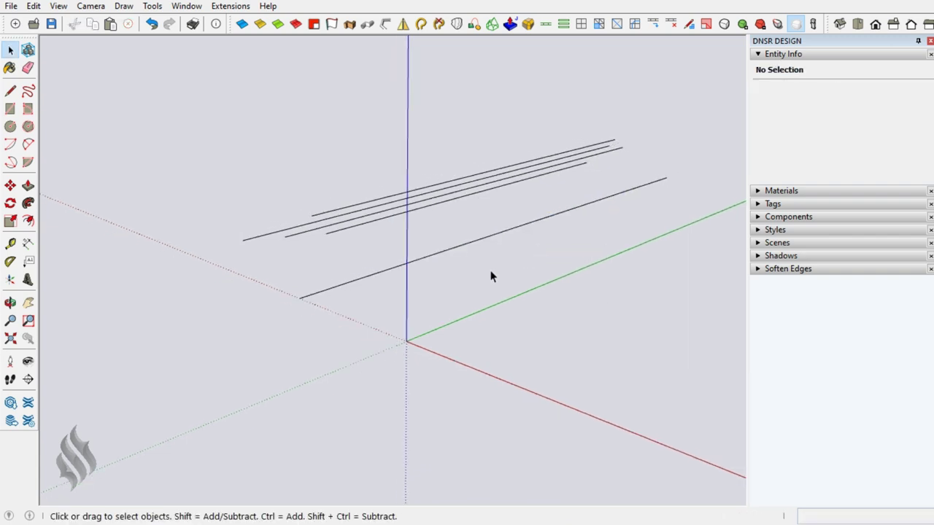
scroll(491, 276, down, 2)
scroll(490, 273, down, 1)
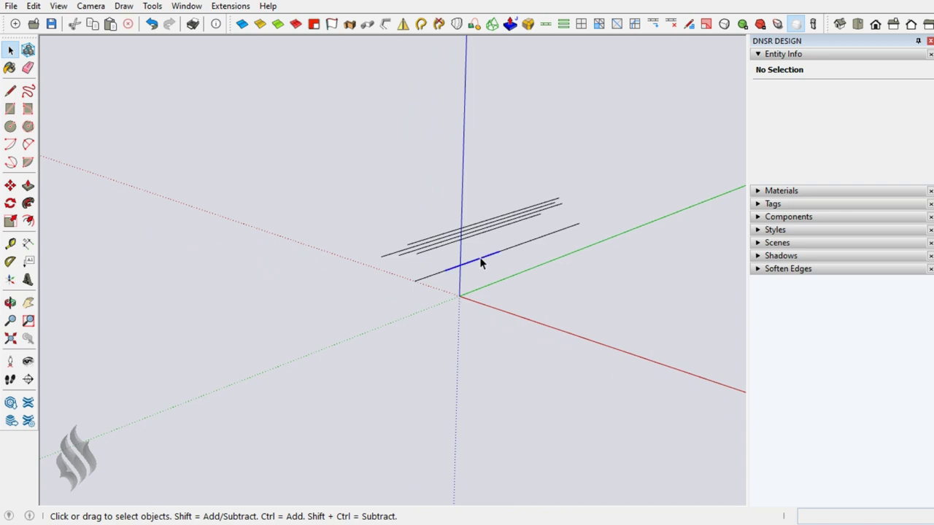
triple_click(481, 257)
key(m)
click(414, 284)
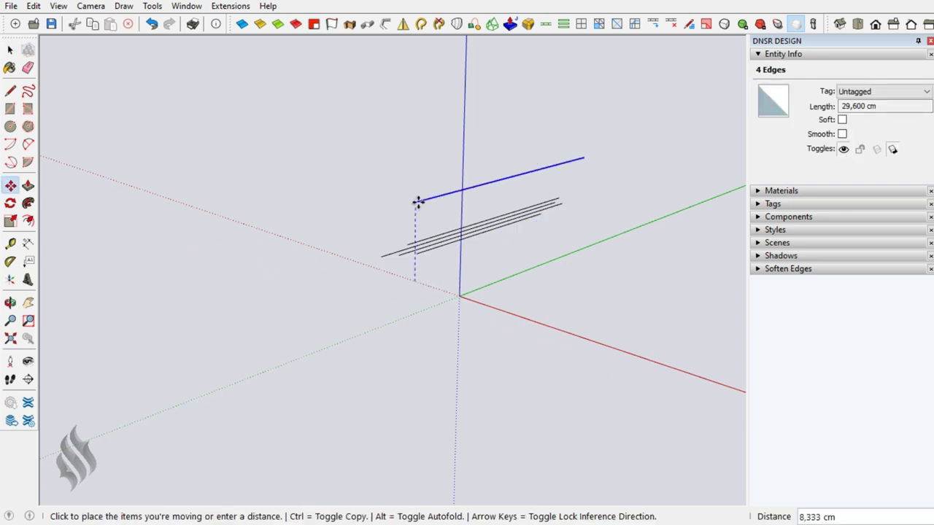
text(28)
key(Return)
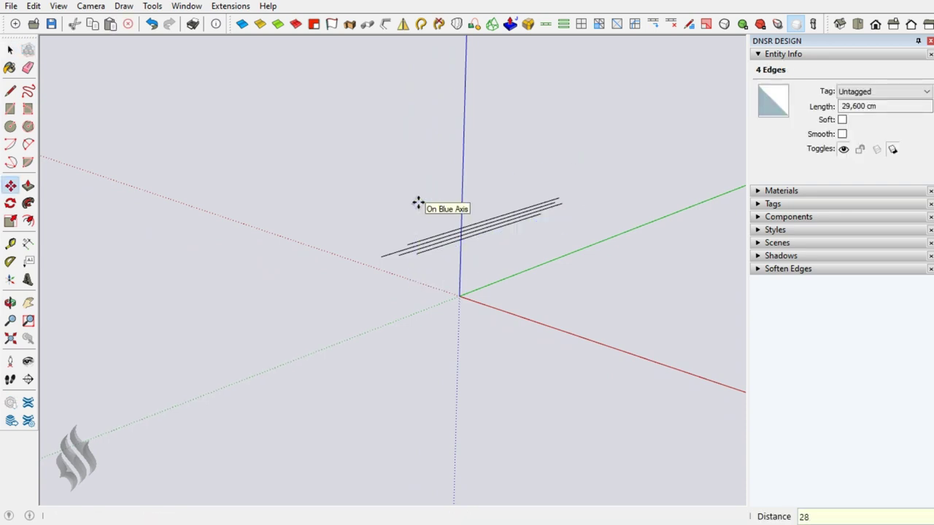
scroll(417, 203, down, 1)
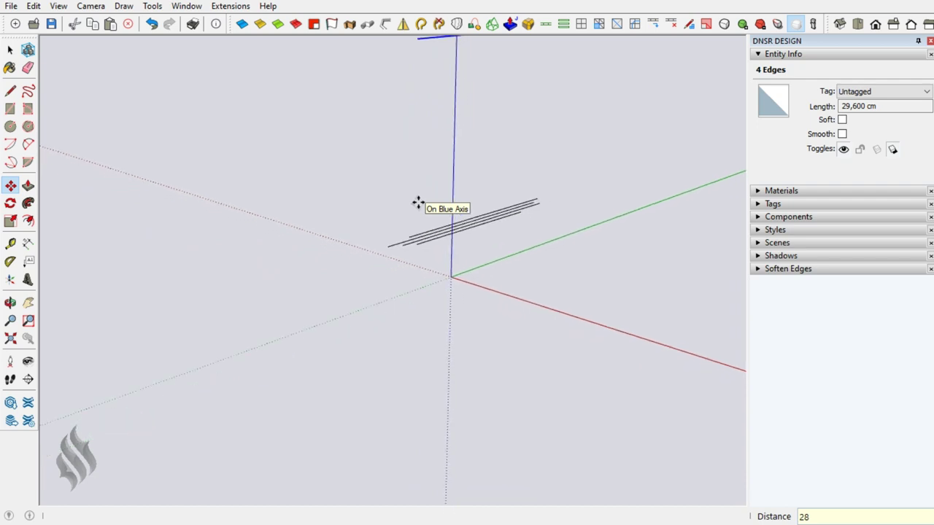
scroll(417, 203, down, 2)
key(space)
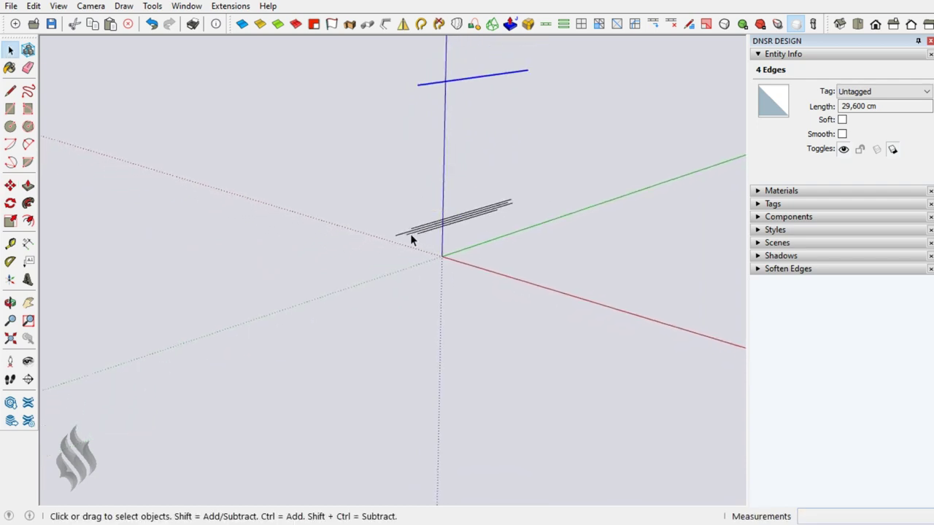
click(410, 233)
key(m)
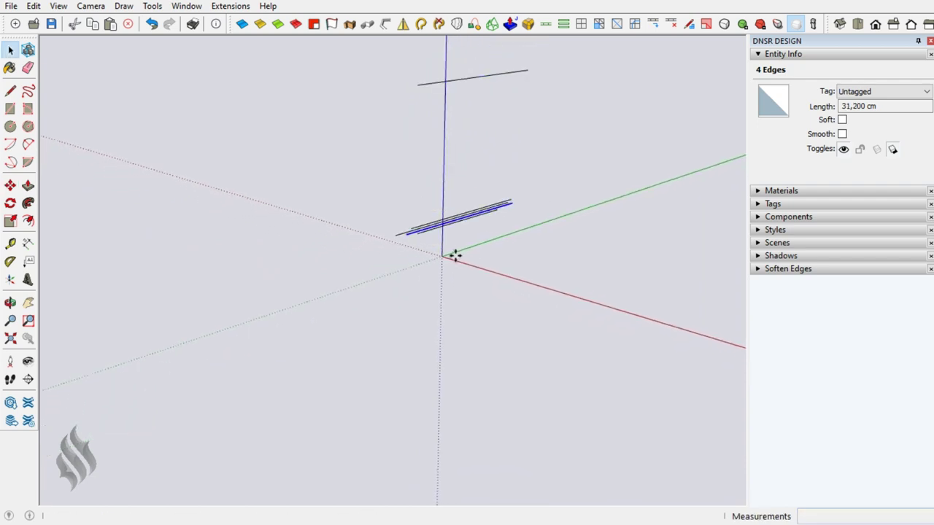
click(441, 259)
text(25)
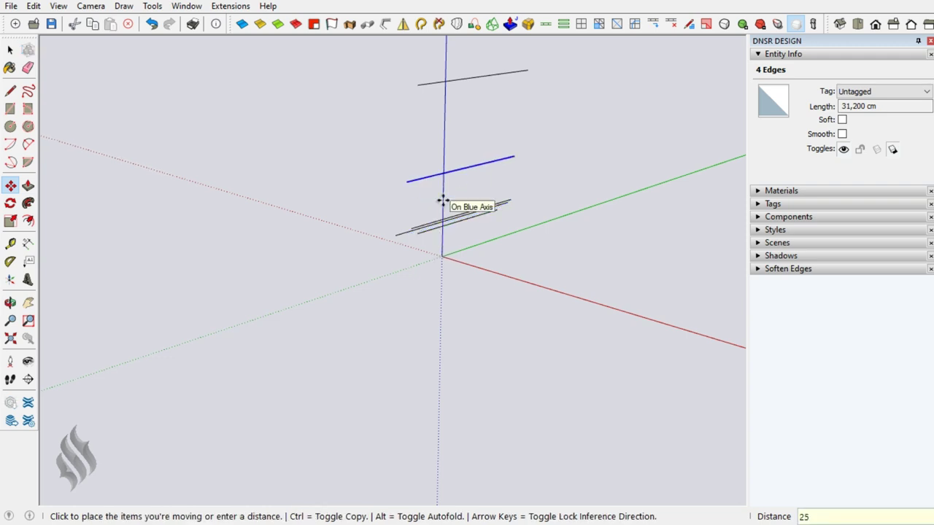
key(Return)
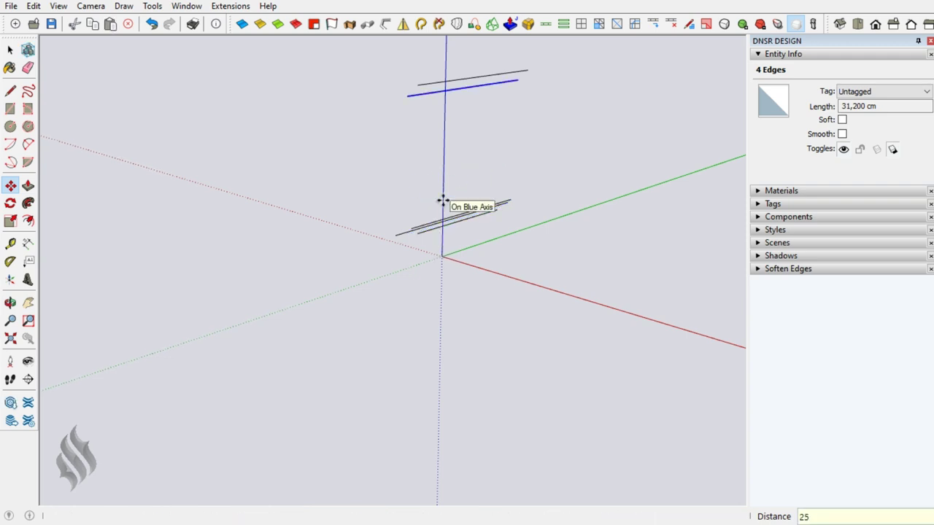
key(space)
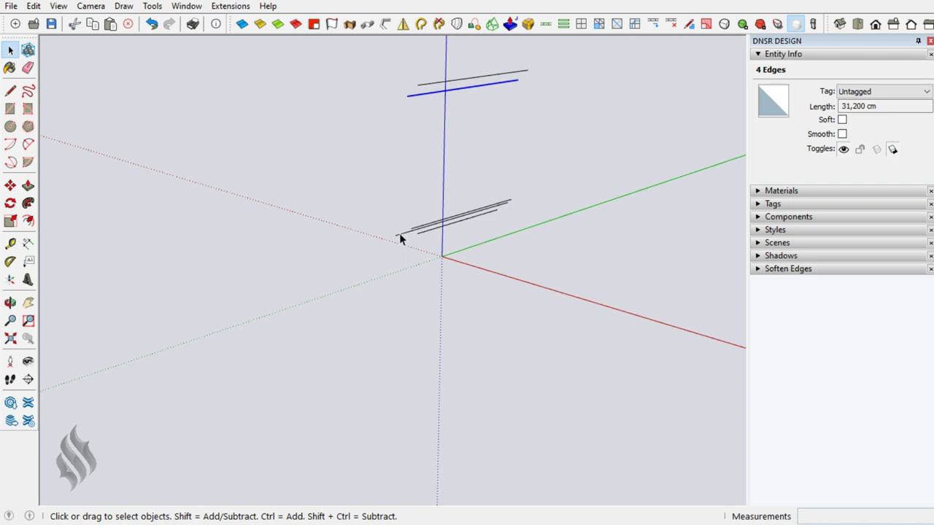
- Raise the next two profile lines by 9 cm and 18 cm along the blue axis
click(399, 234)
key(m)
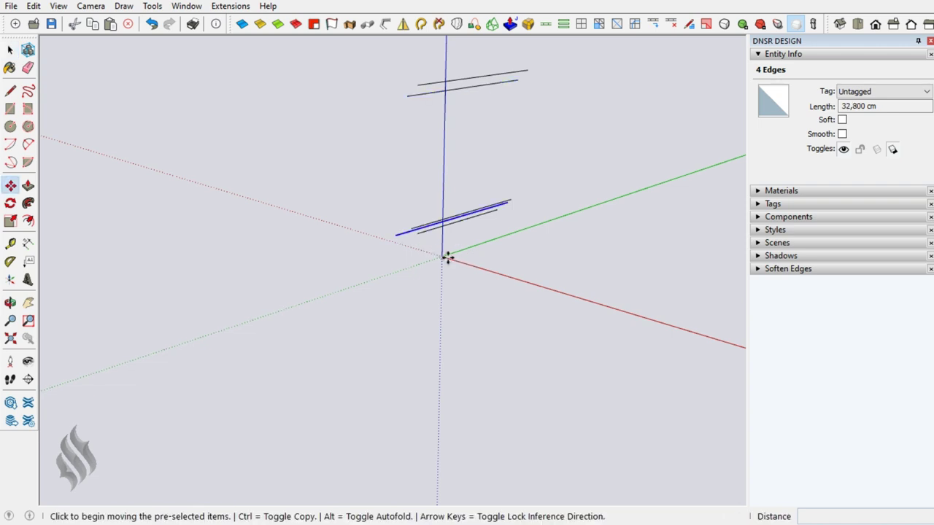
click(447, 257)
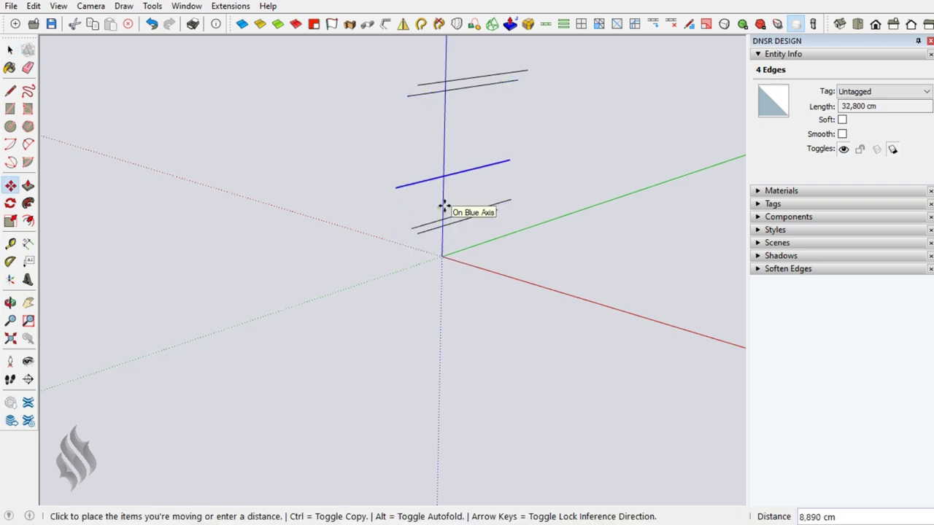
text(9)
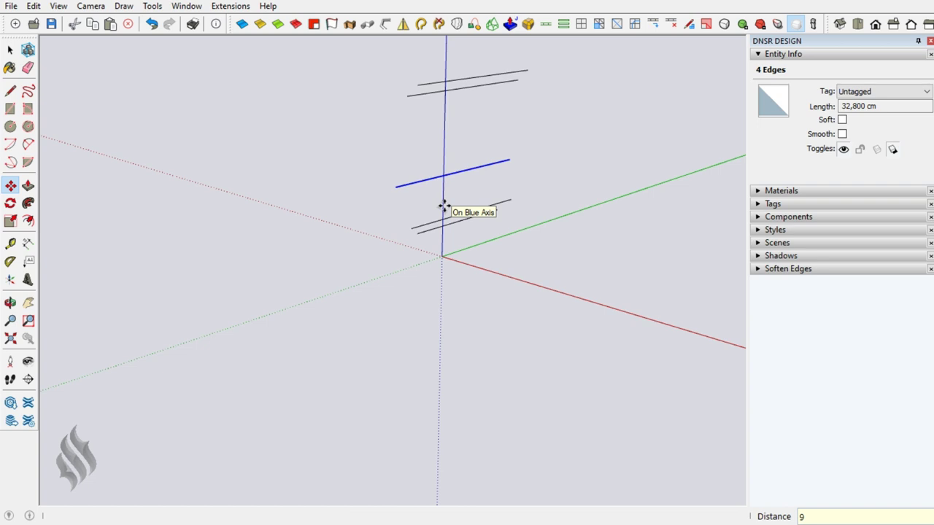
key(Return)
key(space)
click(426, 223)
key(m)
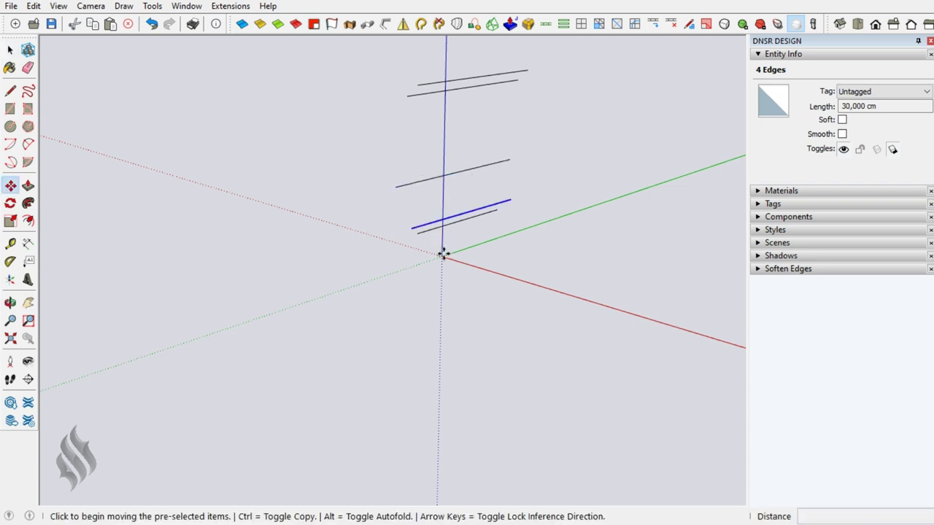
click(443, 254)
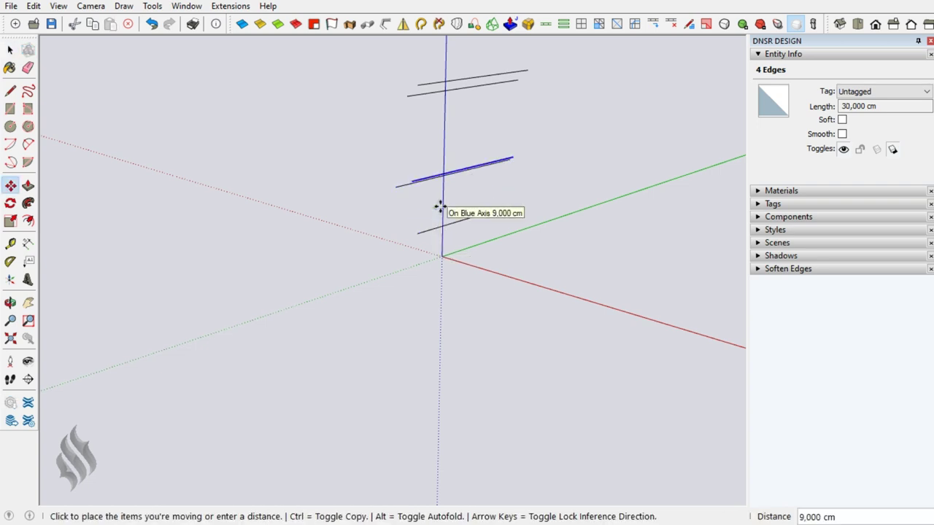
text(18)
key(Return)
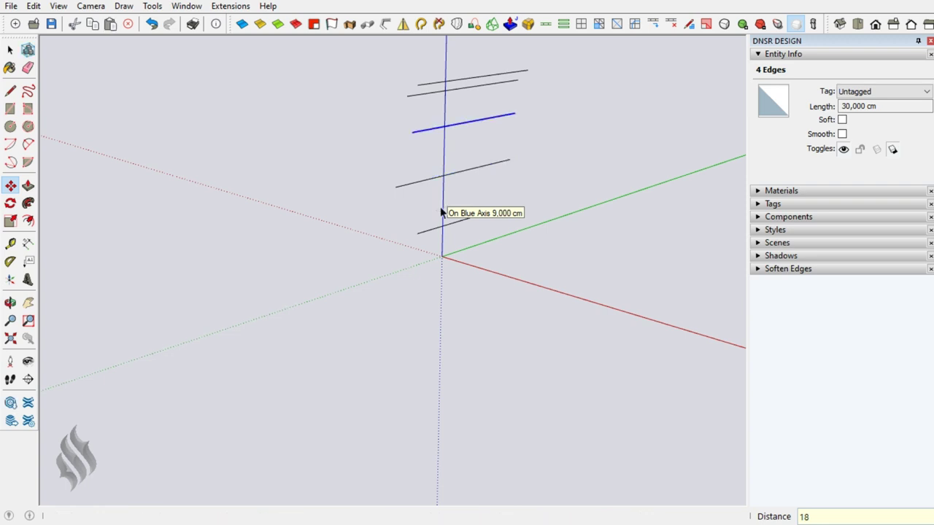
key(space)
middle_drag(435, 205, 516, 297)
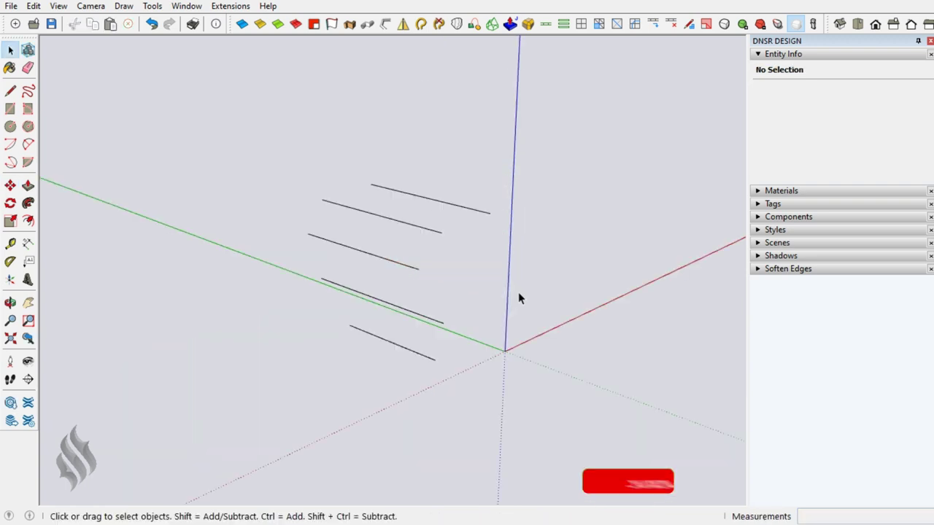
- Bend the lowest line by offsetting its middle edge 1 and its end point 5
click(402, 347)
key(m)
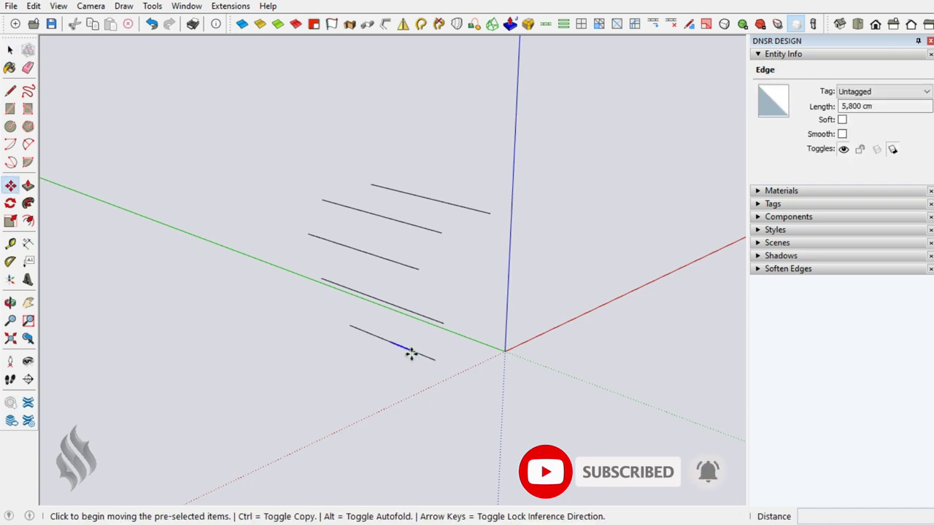
click(411, 354)
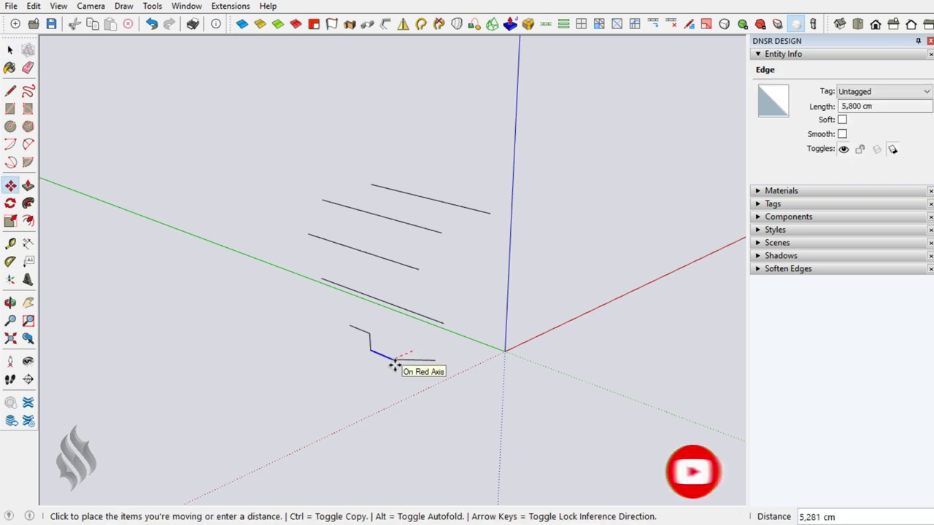
text(1)
key(Return)
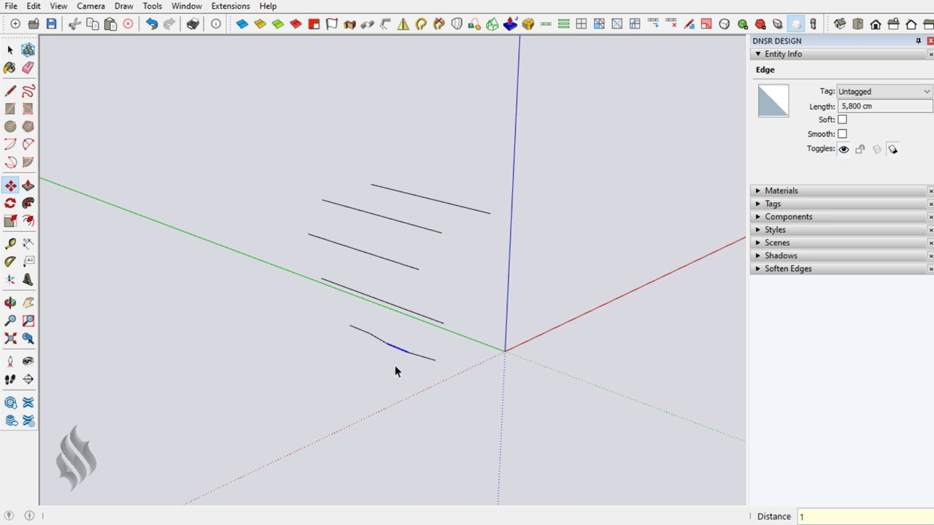
key(space)
click(396, 370)
key(m)
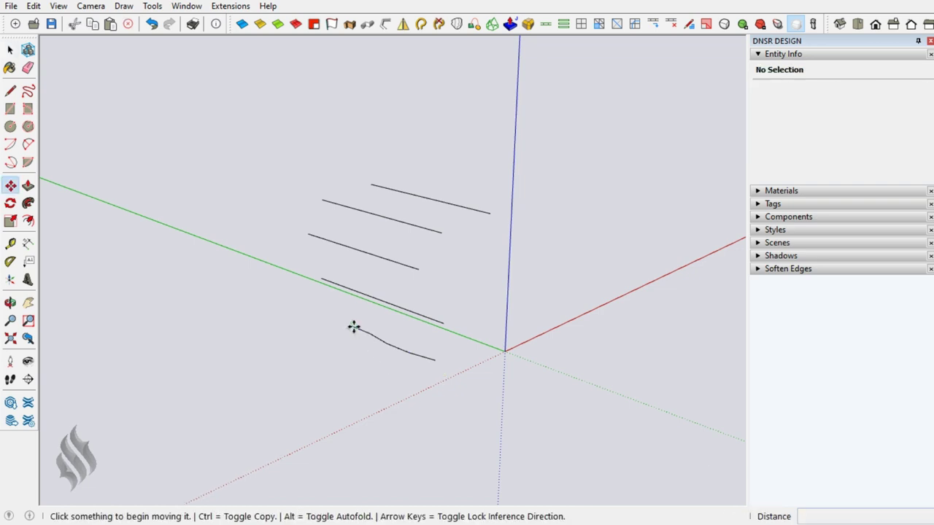
click(355, 328)
text(5)
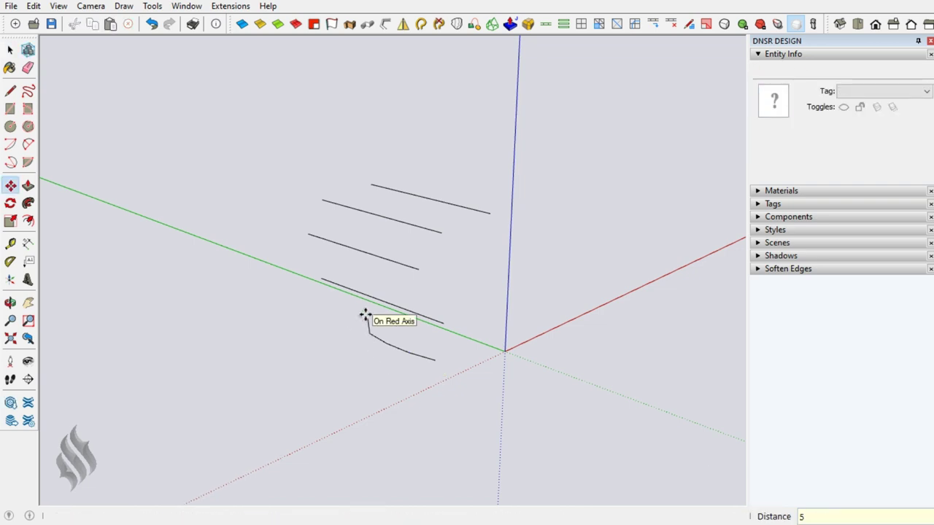
key(Return)
key(space)
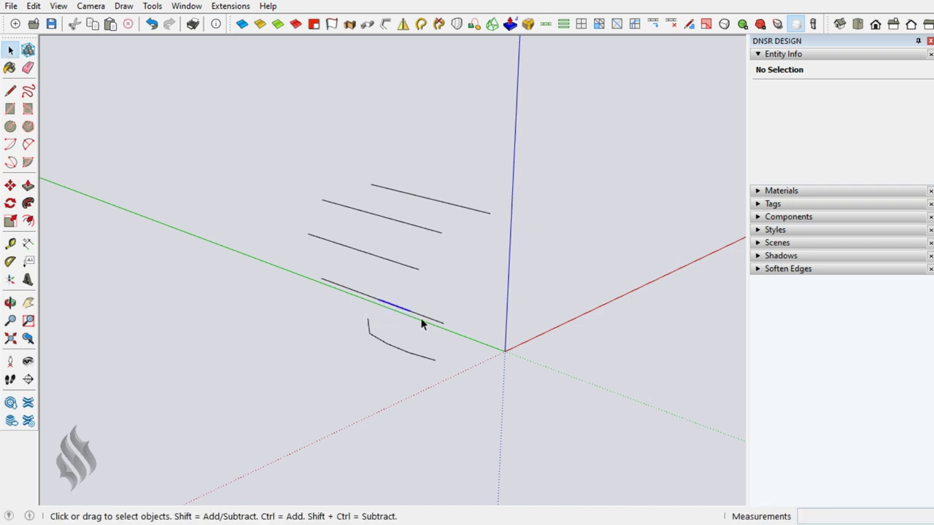
- Bend the second line by offsetting its middle edge 2 and its end point 1
click(421, 318)
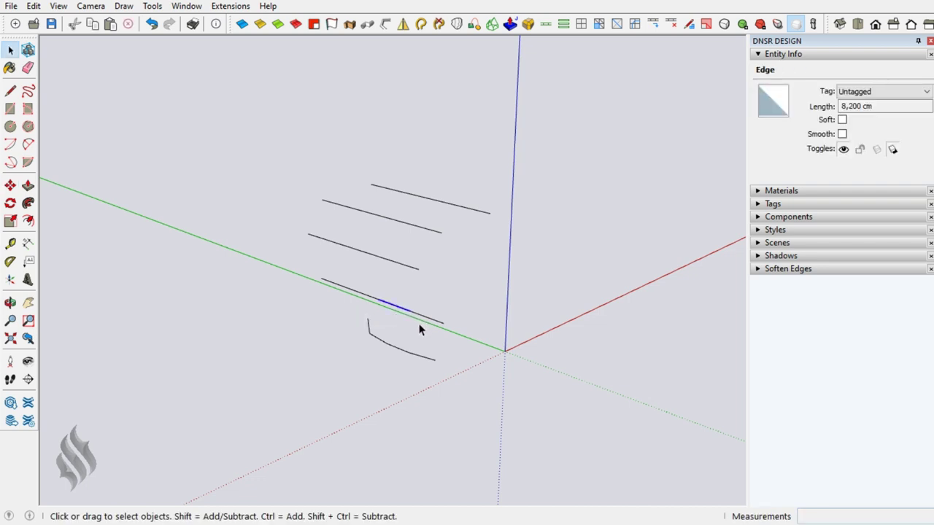
key(m)
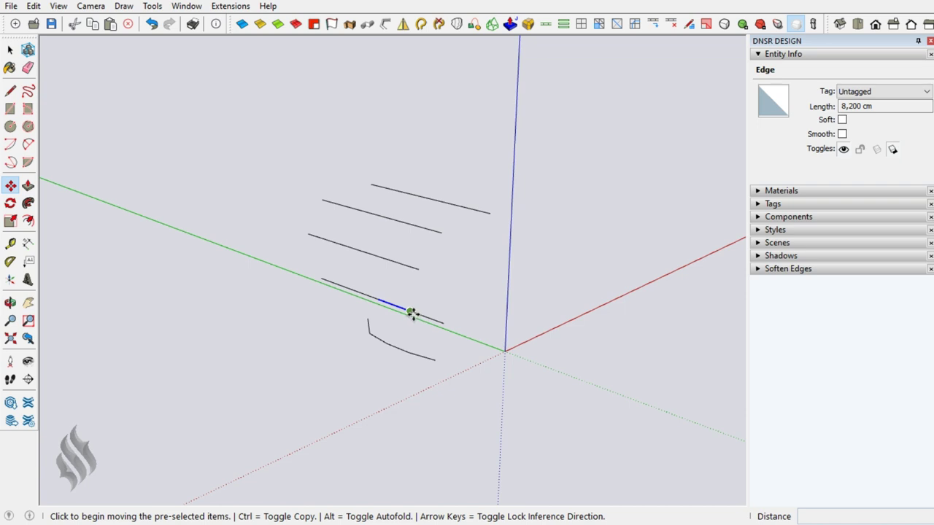
click(411, 313)
text(2)
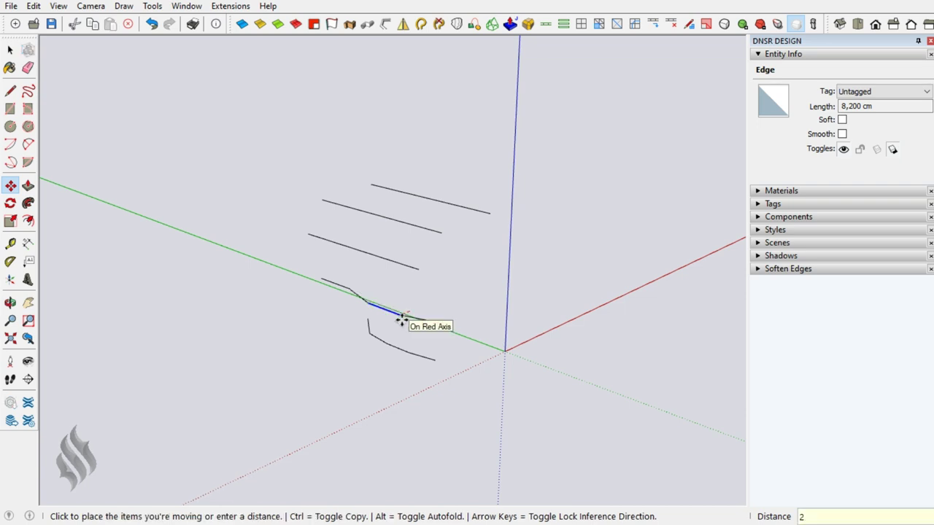
key(Return)
key(space)
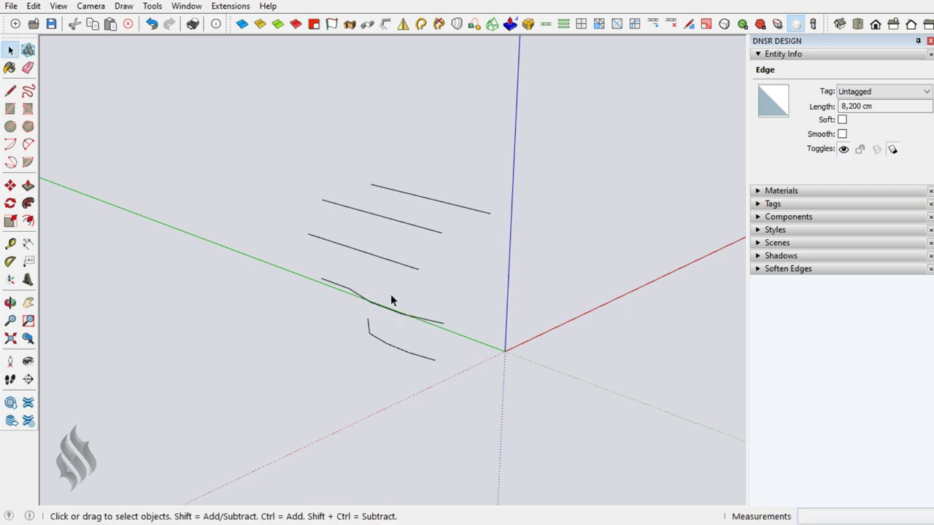
click(391, 294)
key(m)
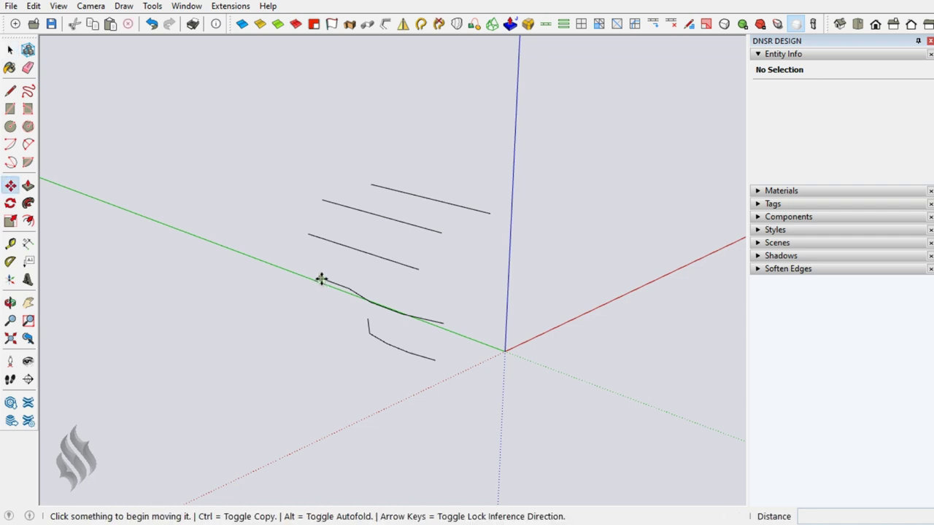
click(321, 278)
text(1)
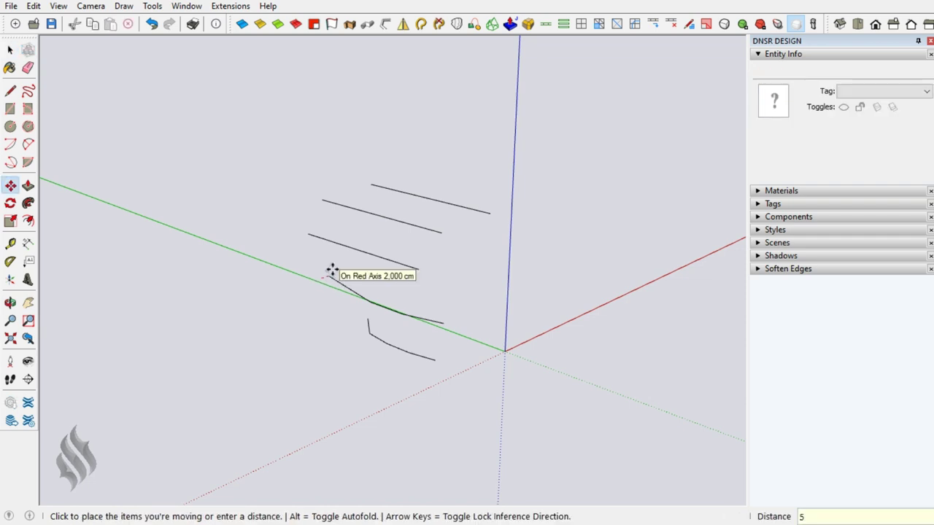
key(space)
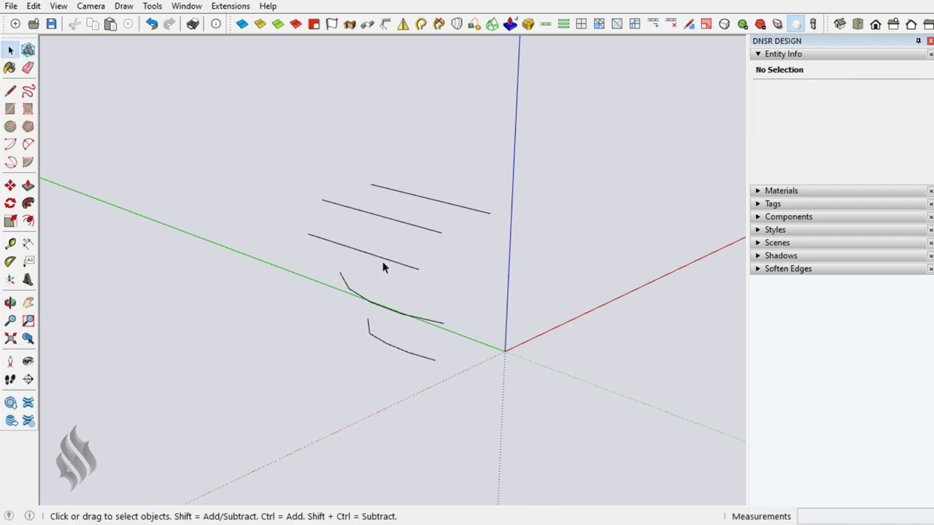
- Offset the third line's middle edge by 2 along the red axis
click(377, 257)
key(m)
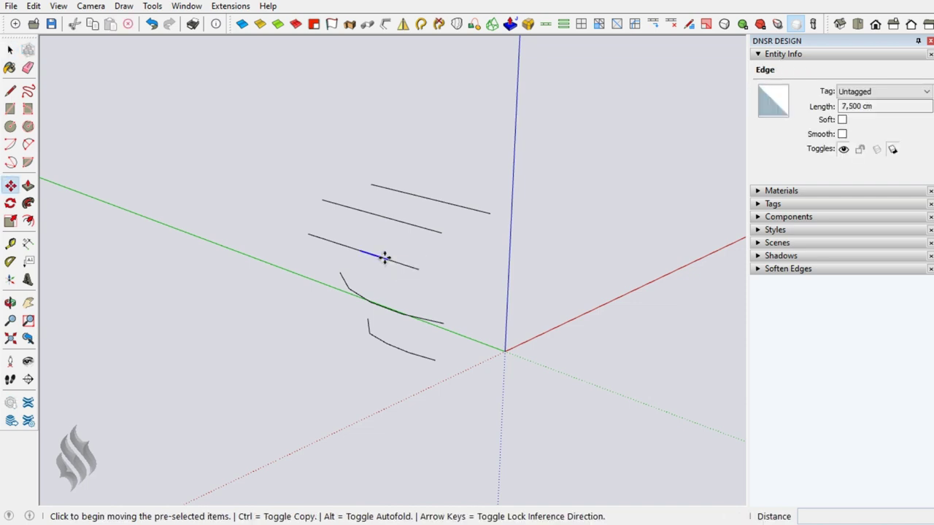
click(386, 256)
text(2)
key(Return)
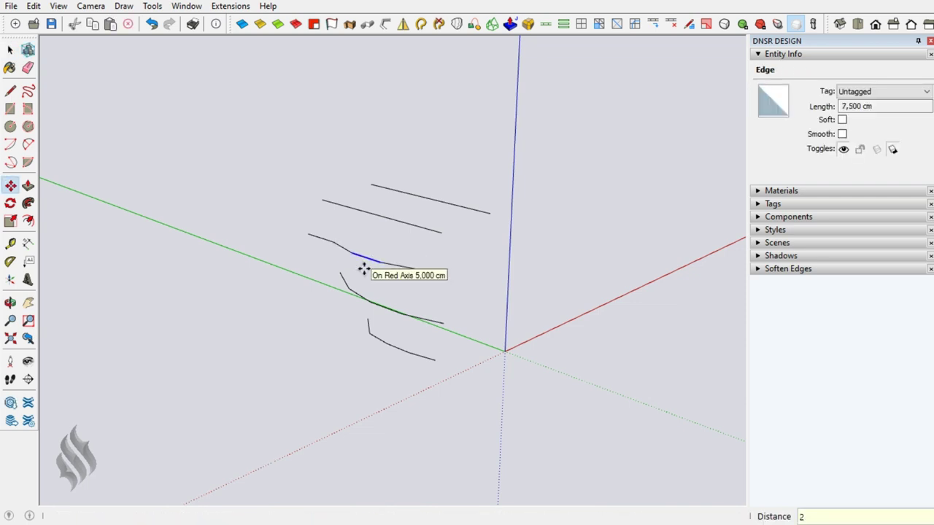
key(space)
click(364, 271)
key(m)
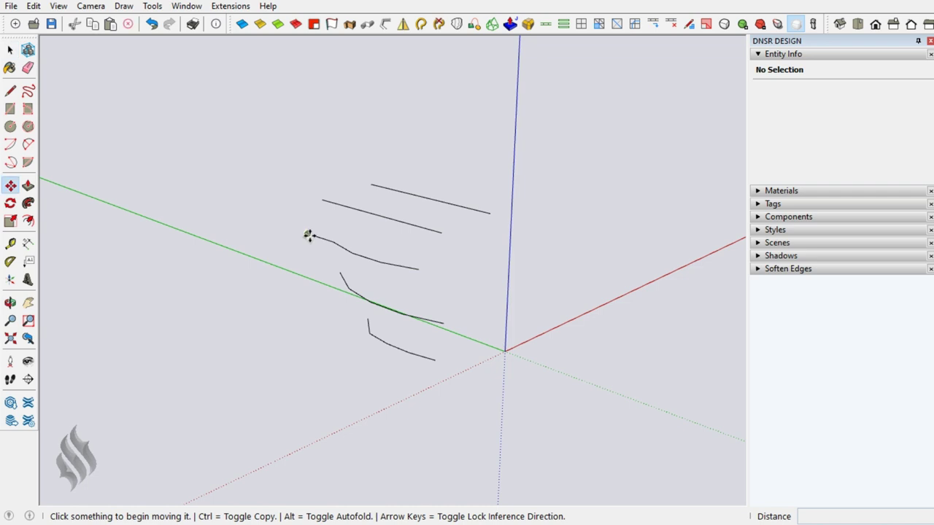
click(310, 235)
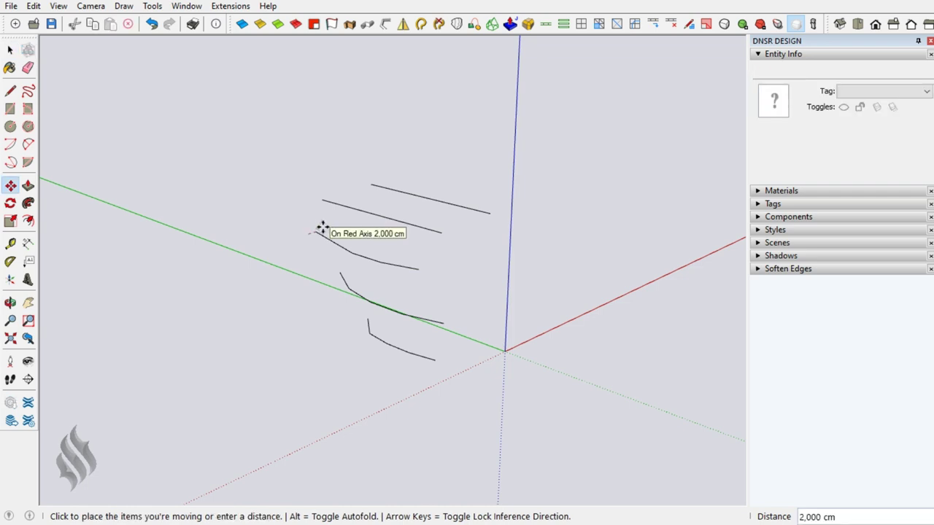
key(space)
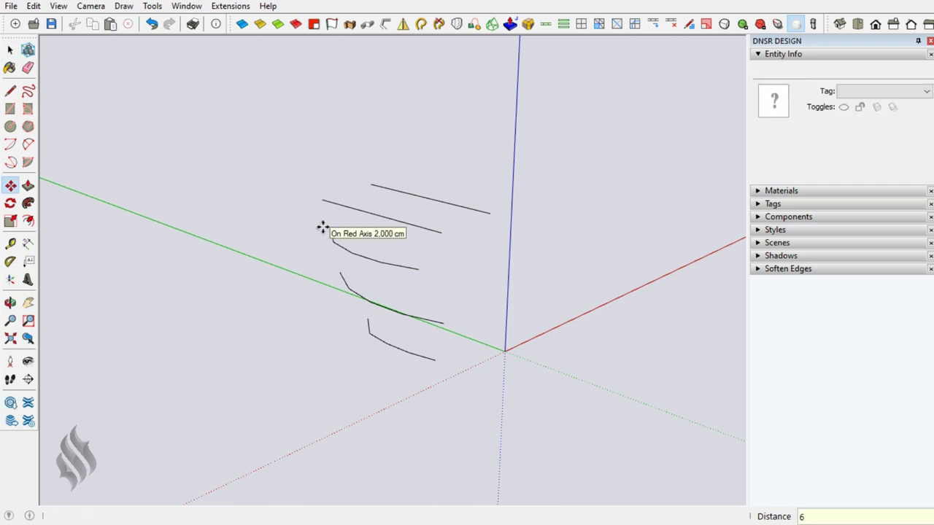
- Shift the upper line's left edges and its bend point by 2 each along the red axis
click(406, 230)
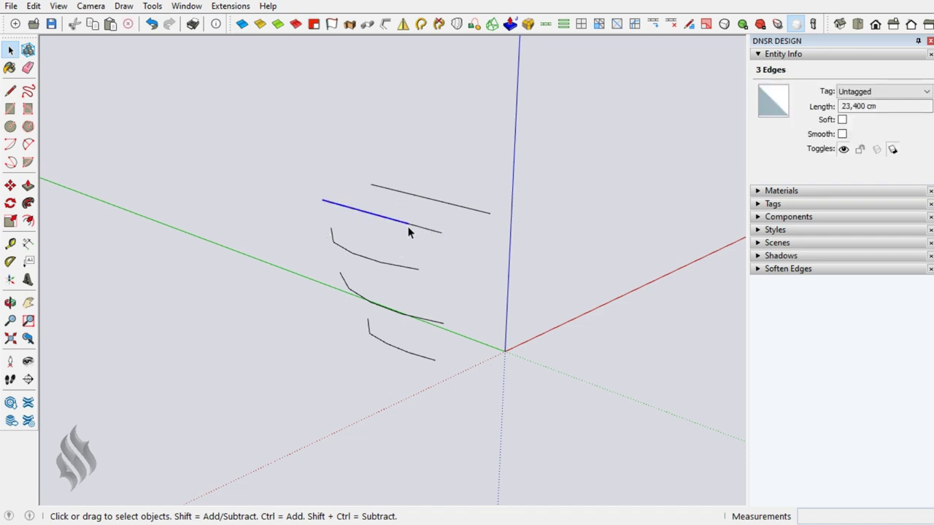
key(m)
click(404, 223)
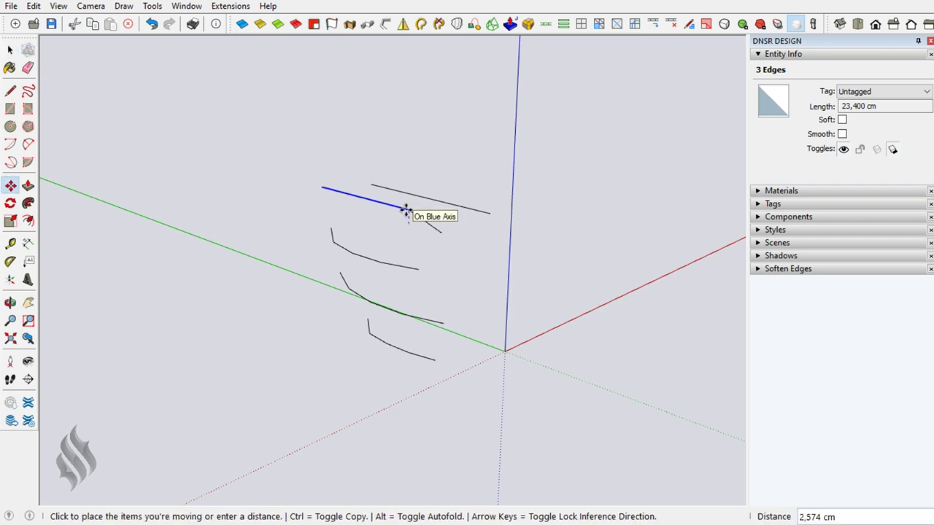
text(2)
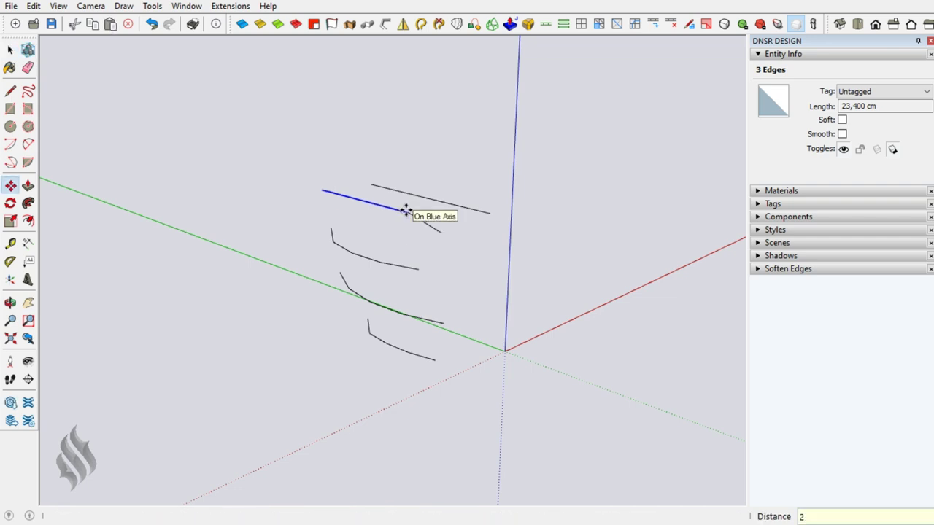
key(Return)
key(space)
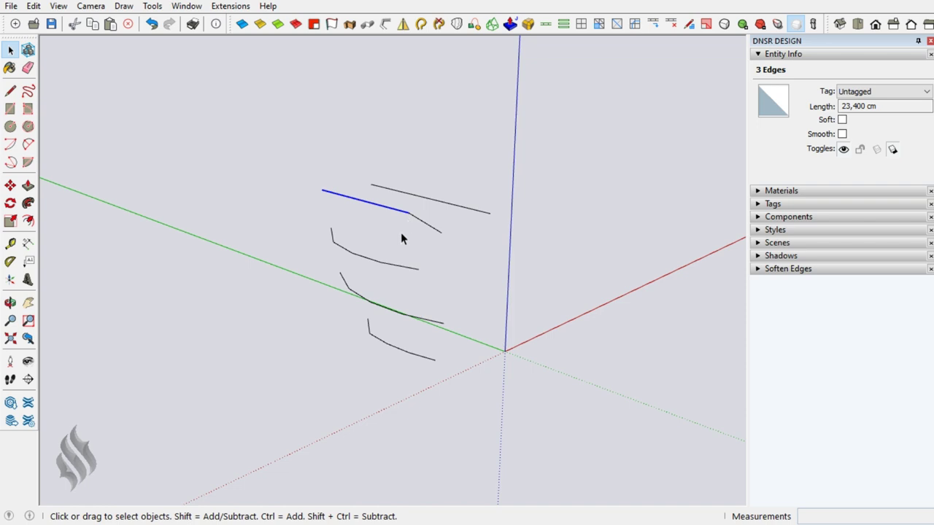
click(401, 232)
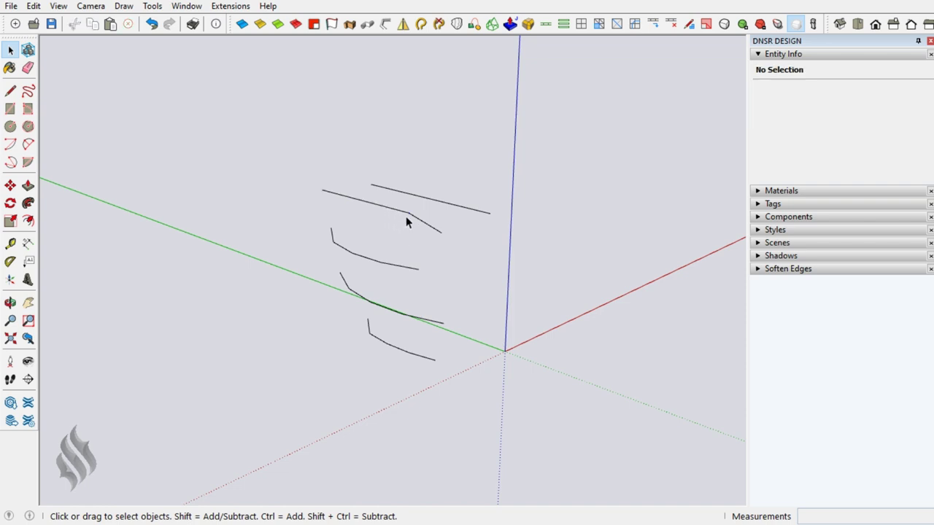
key(m)
click(410, 210)
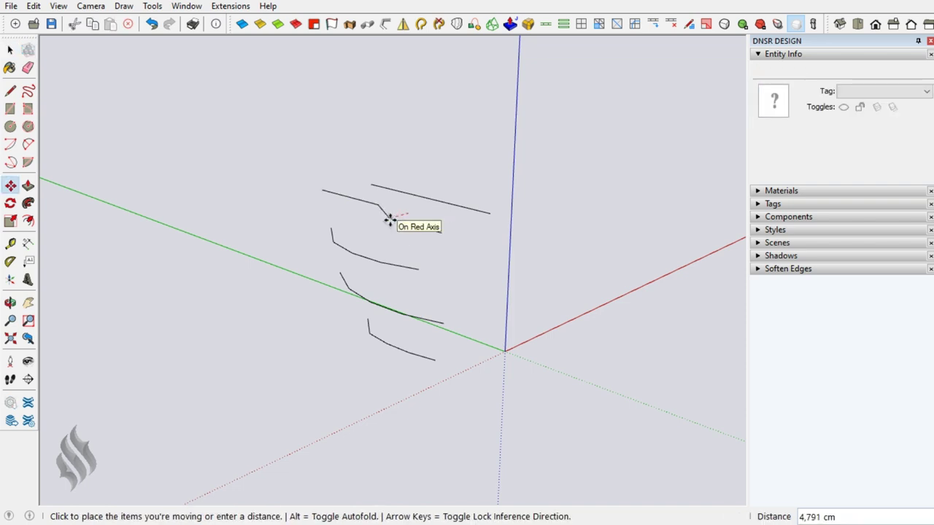
text(2)
key(Return)
key(space)
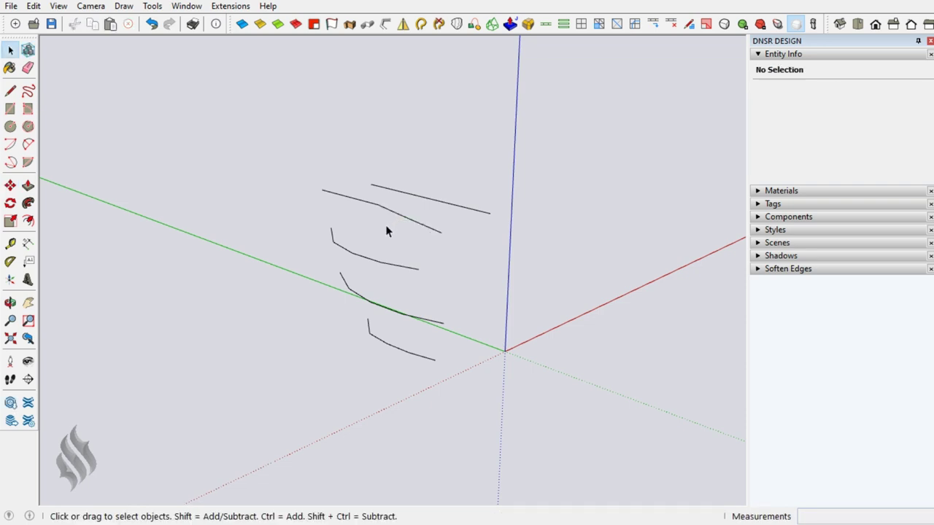
- Shift three more upper-line vertices along the red axis by 3, 3 and 1
key(m)
click(378, 205)
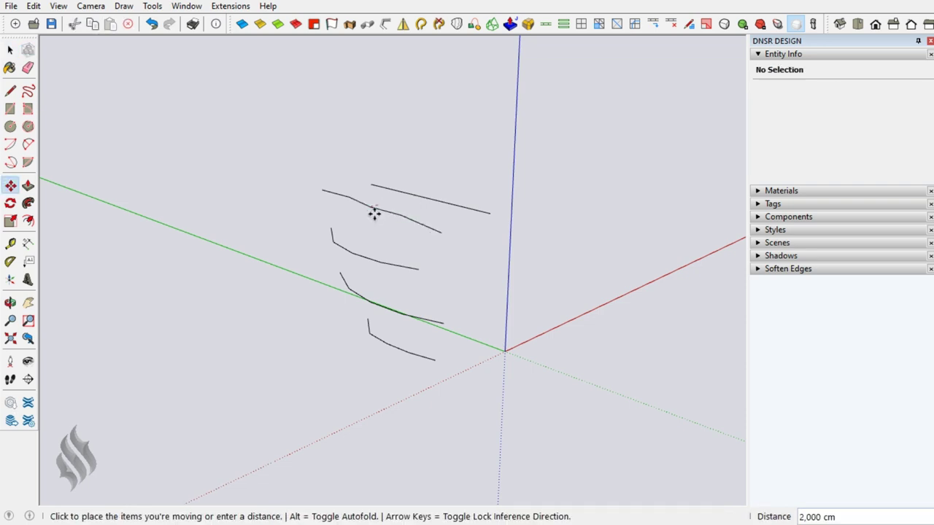
text(3)
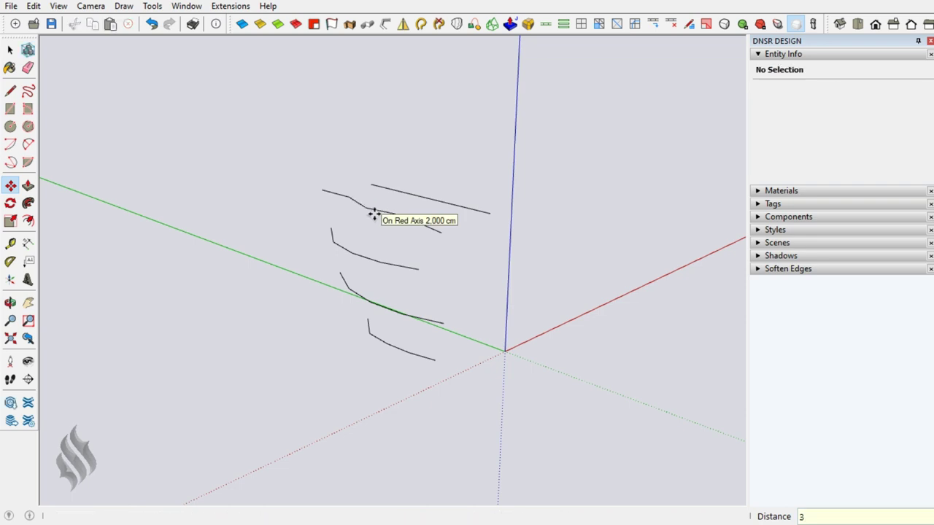
key(Return)
key(space)
key(m)
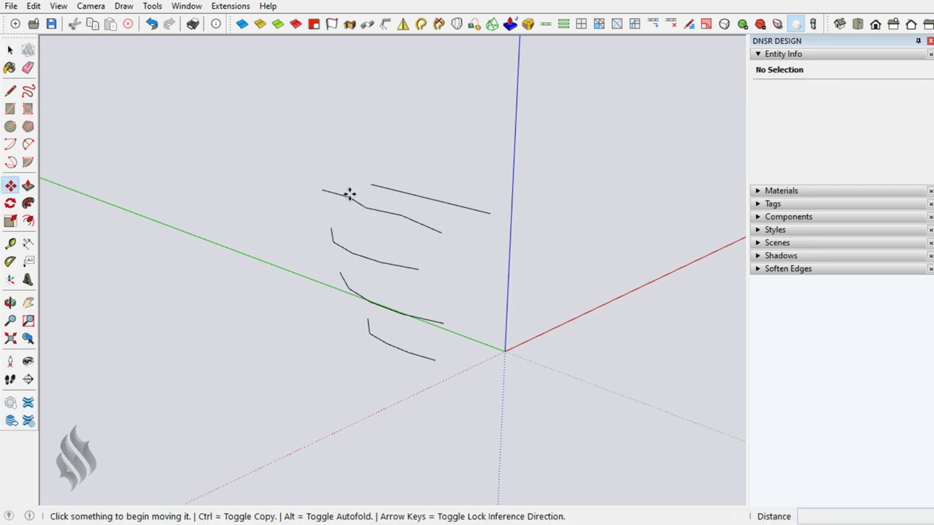
click(349, 195)
text(3)
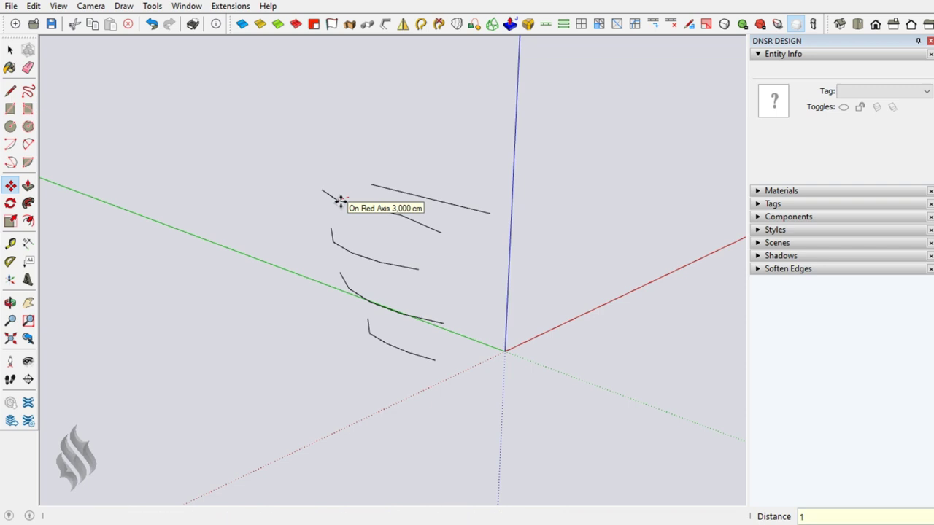
key(Return)
key(space)
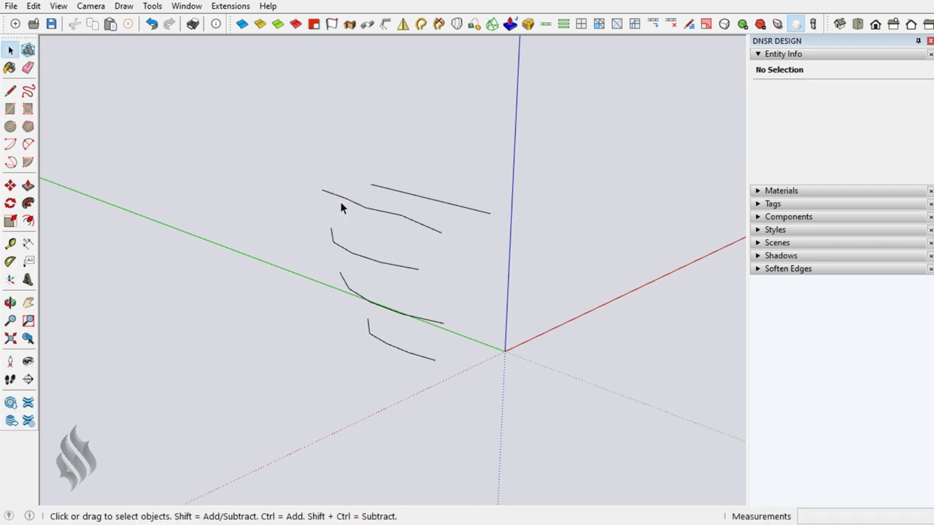
key(m)
click(322, 191)
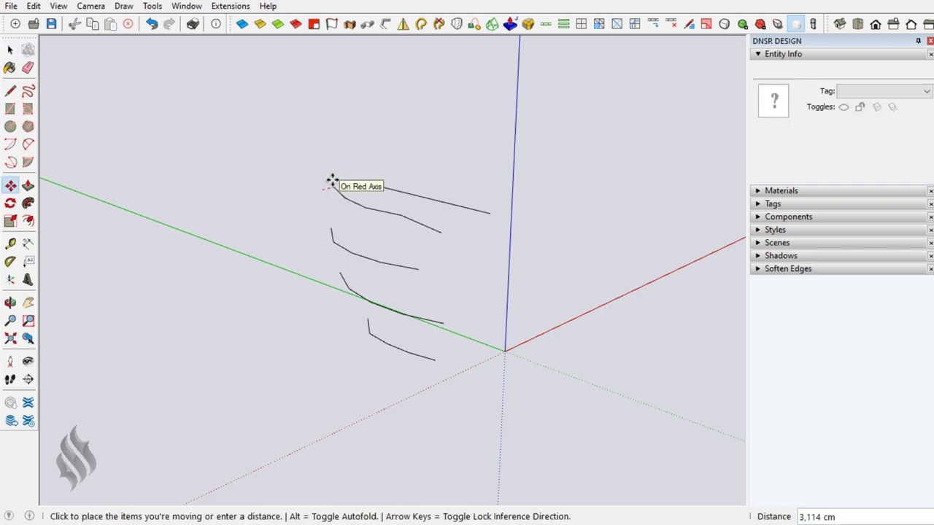
text(1)
key(Return)
key(space)
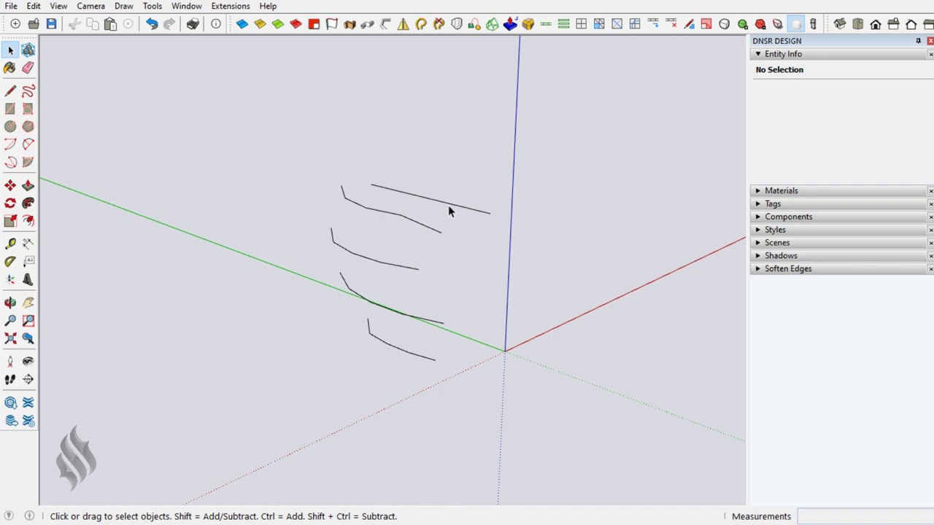
- Raise three top-line points by 4,8, 8 and 7 to start arching it
key(m)
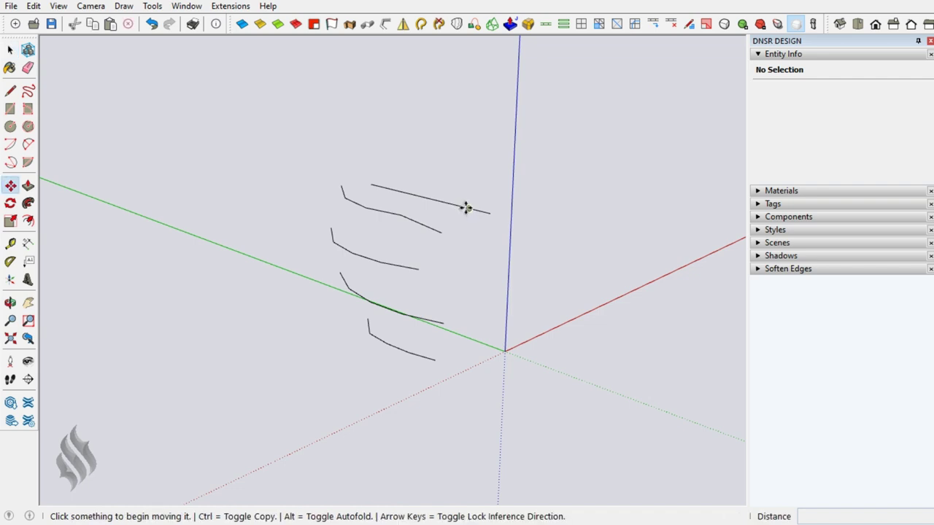
click(466, 208)
text(4)
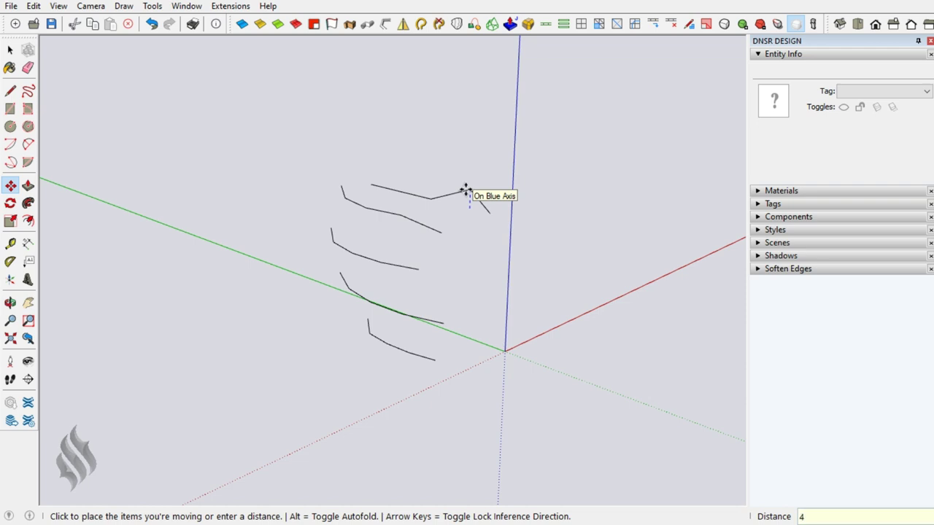
text(,8)
key(Return)
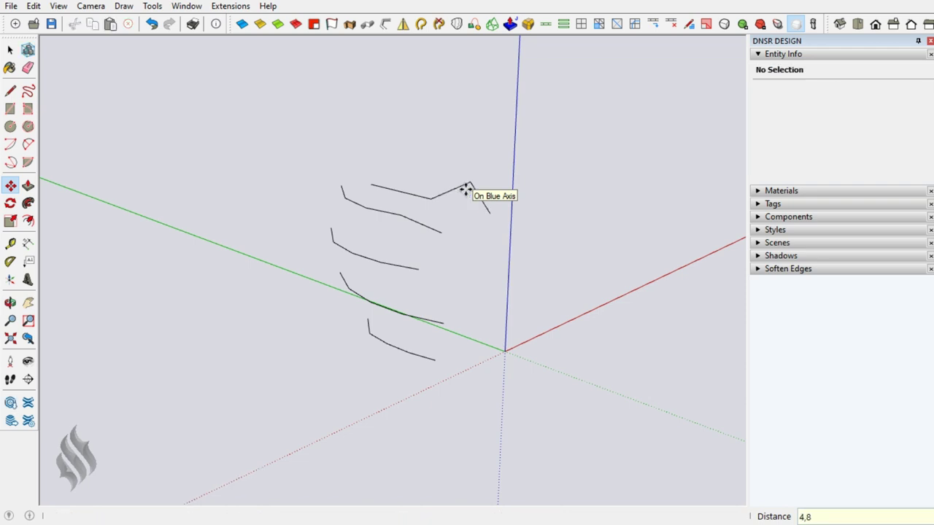
click(429, 203)
text(8)
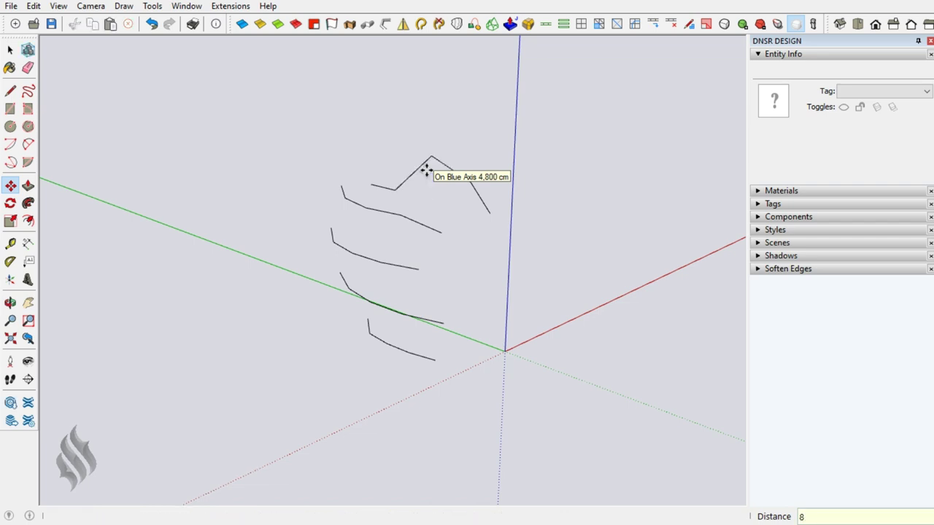
key(Return)
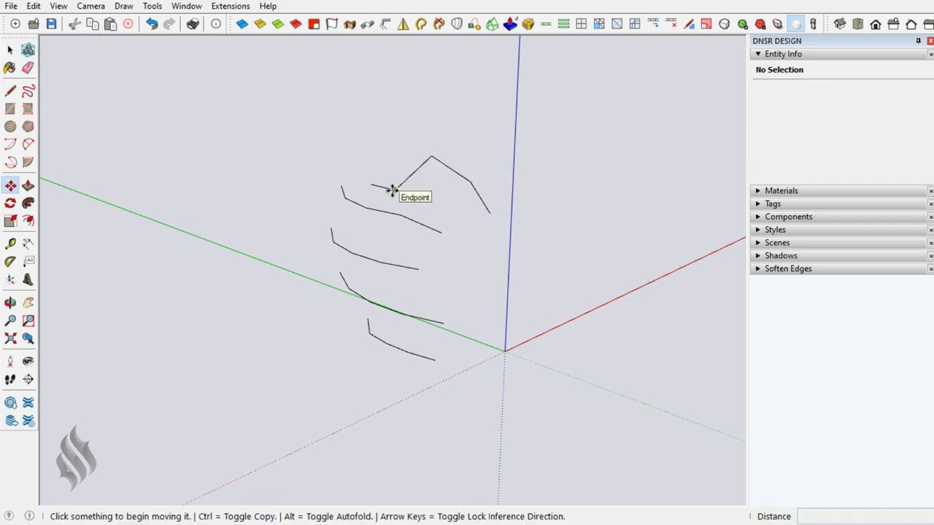
click(391, 189)
text(7,6)
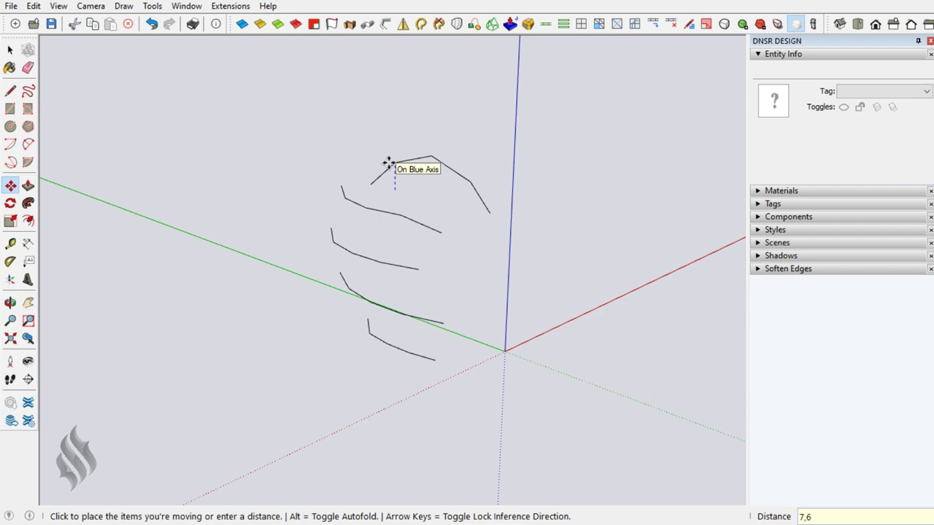
key(Return)
key(space)
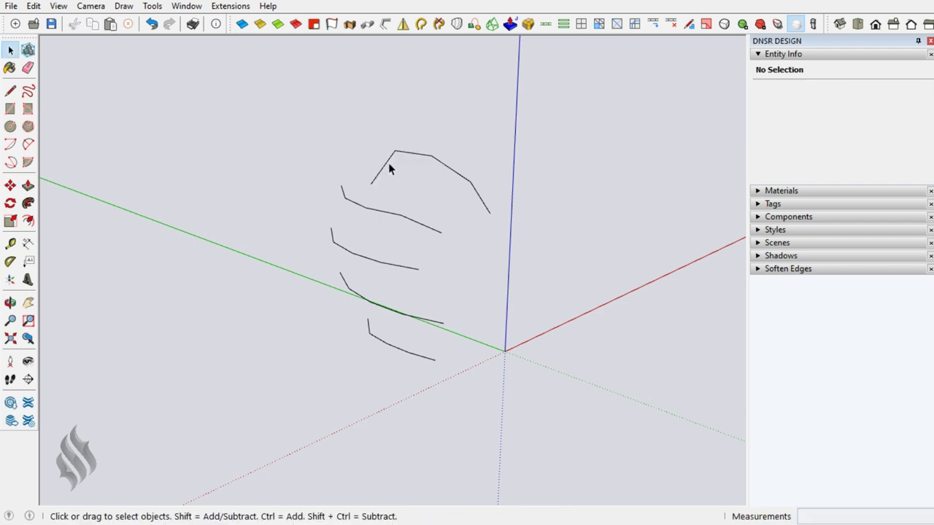
- Raise the top line's left end by 5 and shift its right-hand segments 2 along red
key(m)
click(371, 184)
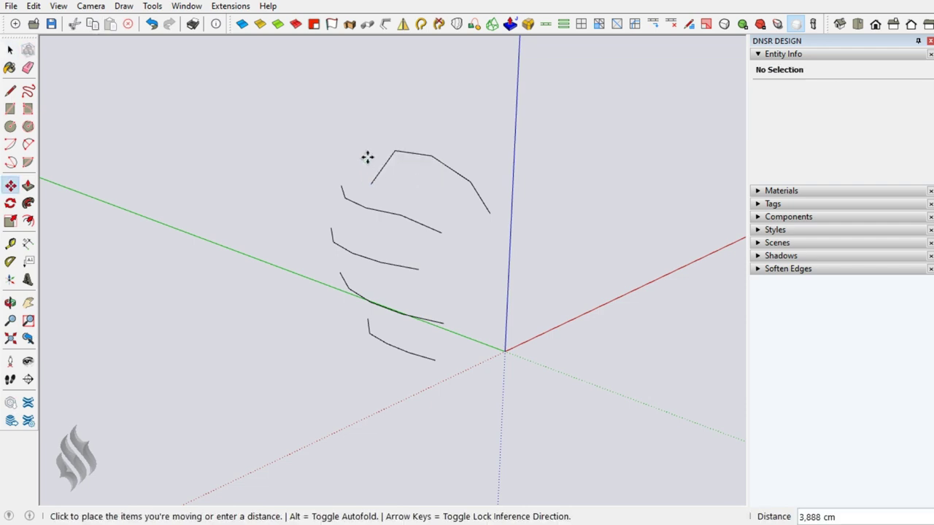
text(5)
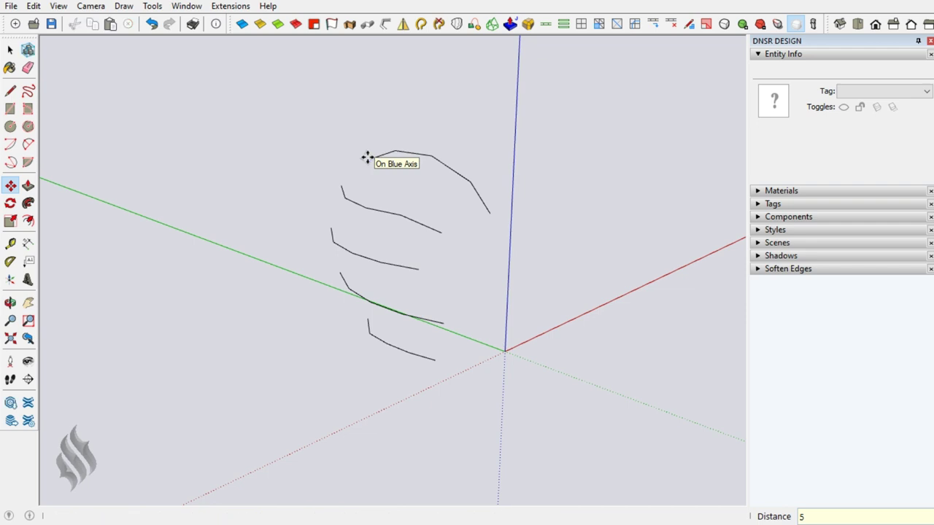
key(Return)
key(space)
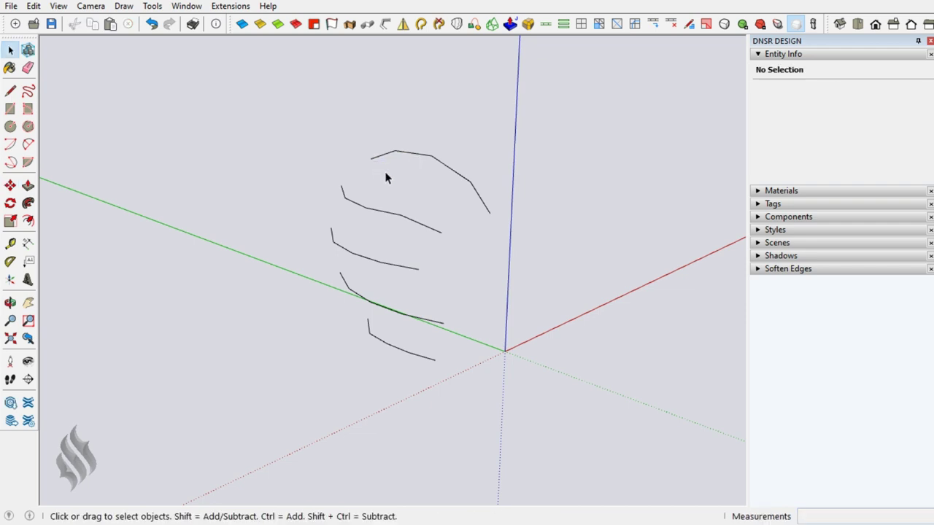
click(441, 168)
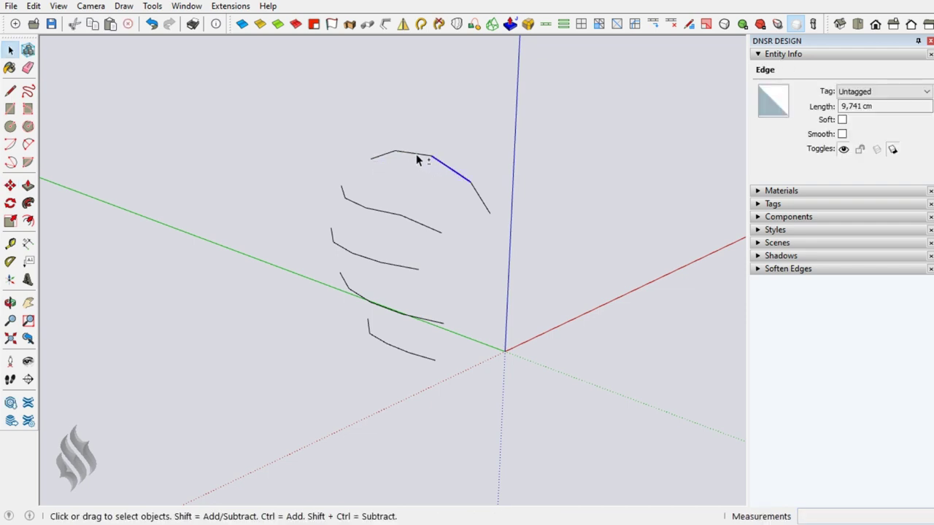
key(m)
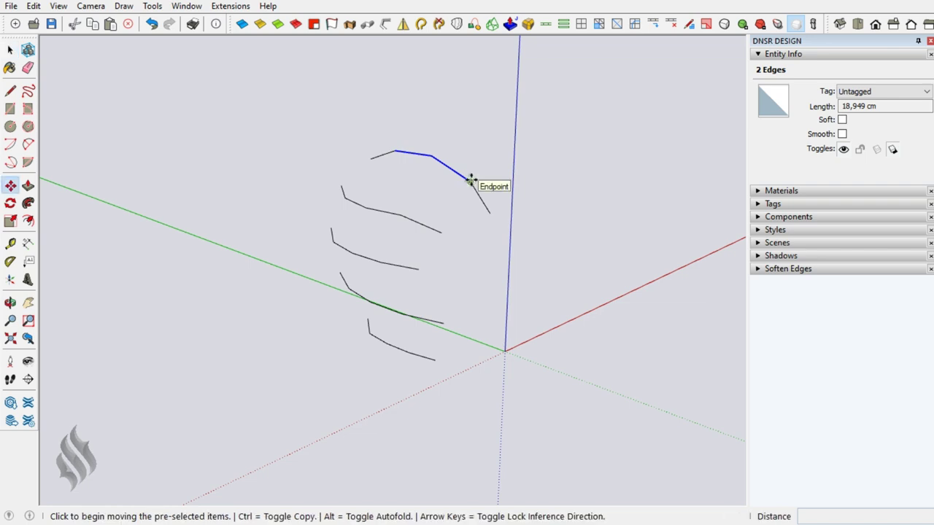
click(470, 178)
text(2)
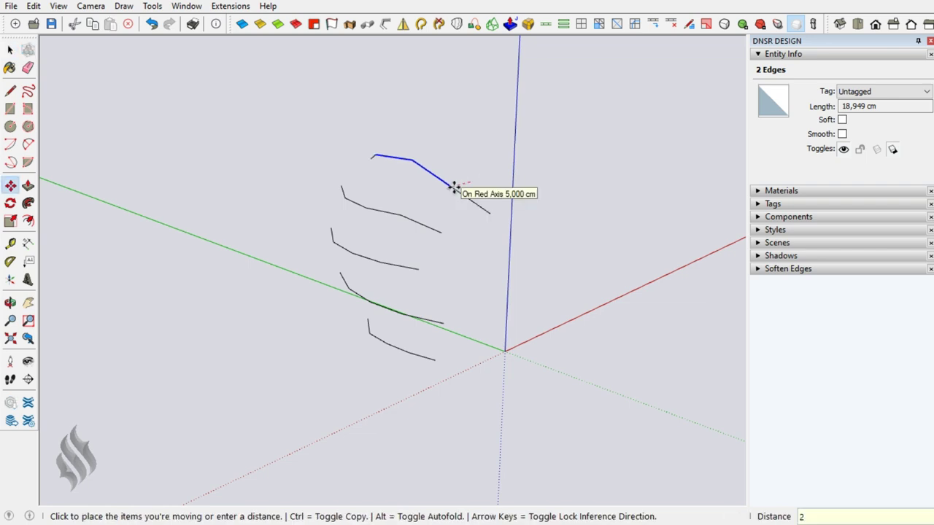
key(Return)
- Shift another top-line vertex 2 along red, then select all five profile curves
key(space)
click(449, 191)
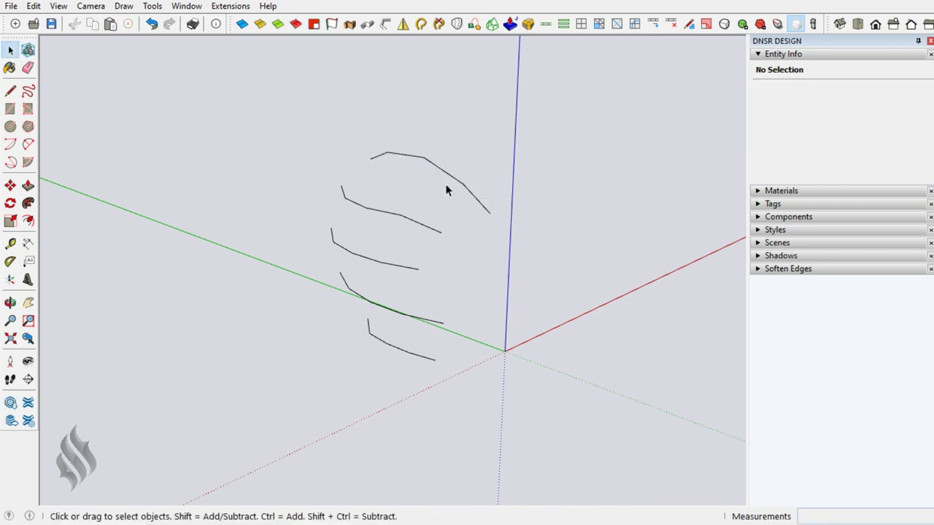
key(m)
click(421, 165)
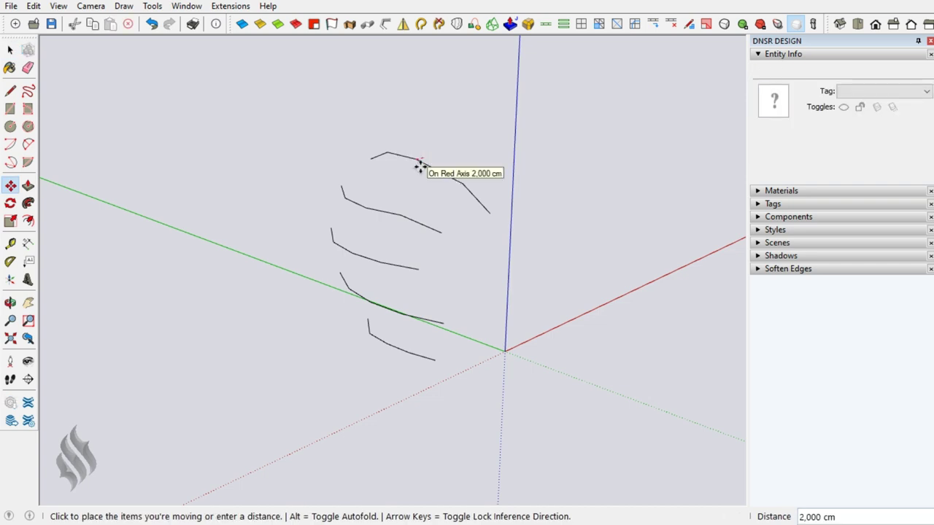
text(2)
key(Return)
key(space)
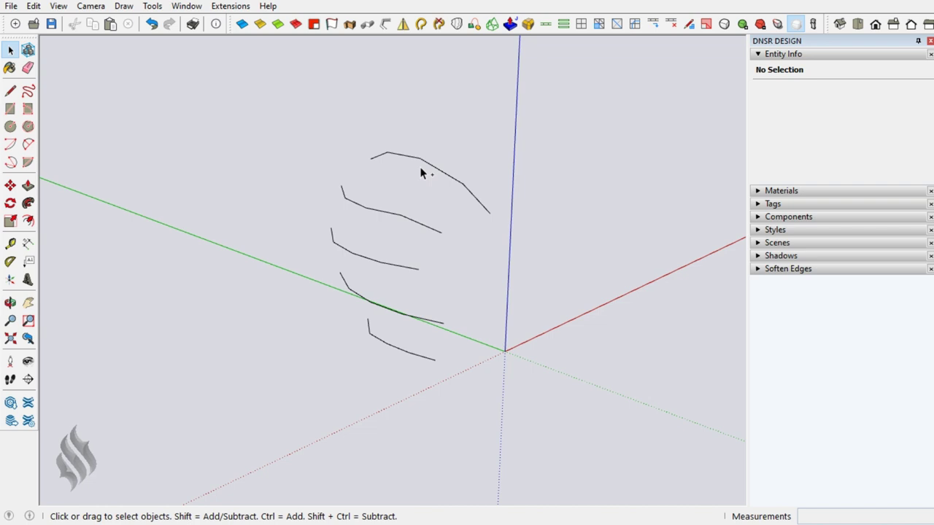
key(ctrl+a)
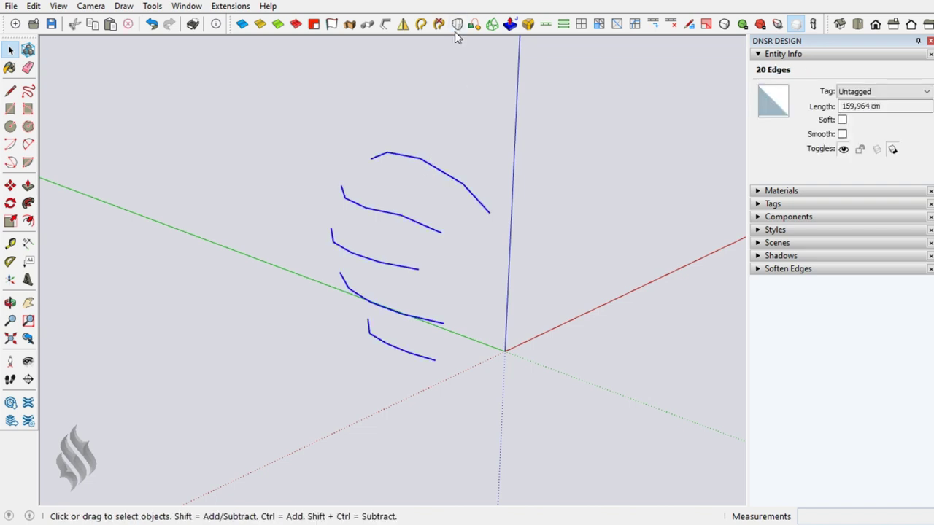
- Loft a triangulated surface through the curves with Curviloft Loft by Spline, # Seq. 1
click(456, 25)
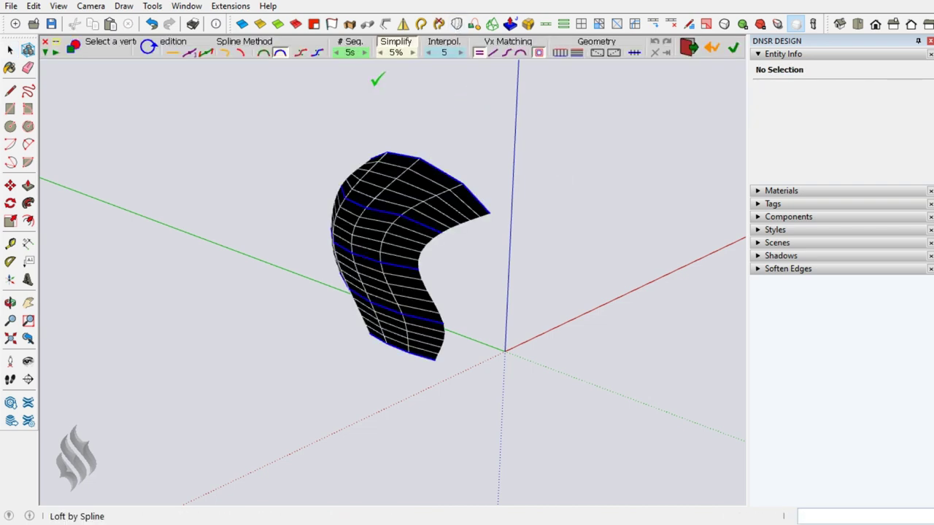
click(337, 53)
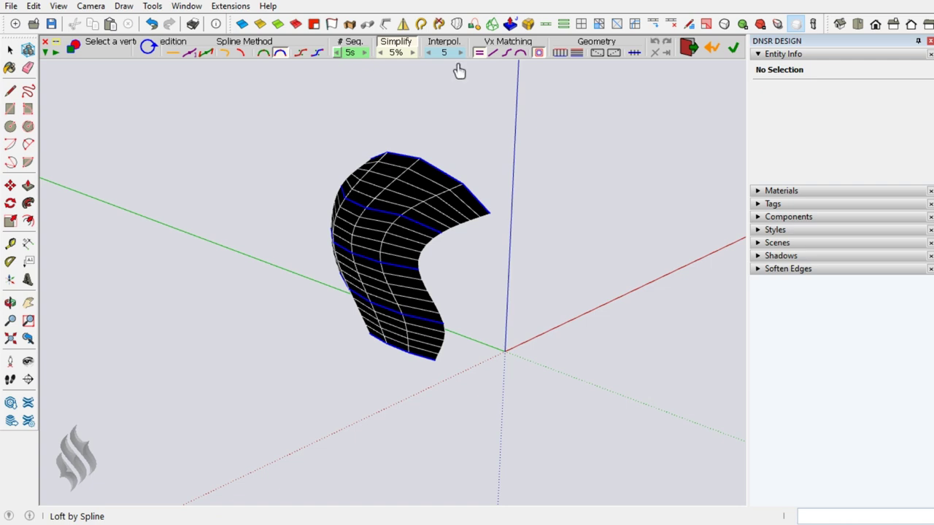
click(613, 52)
click(733, 47)
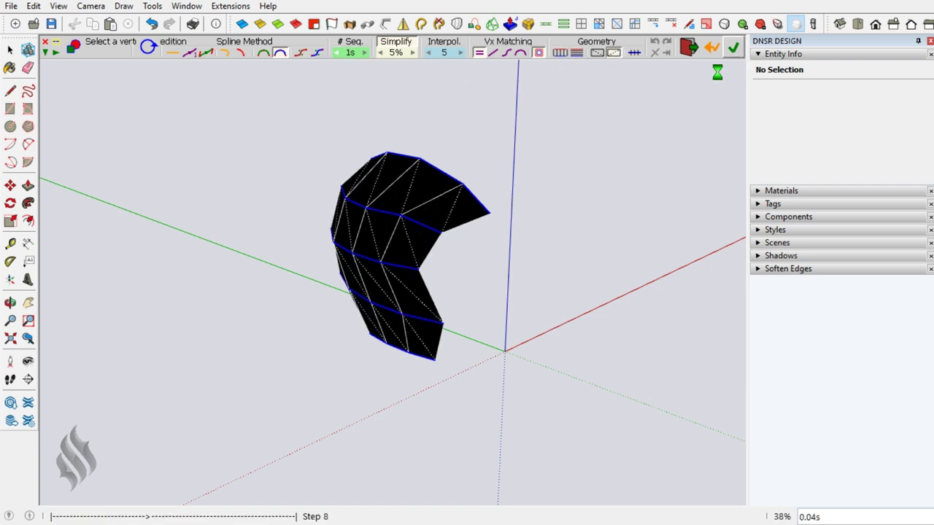
- Inside the loft group, loop-select the lengthwise edges and unsoften them
double_click(443, 198)
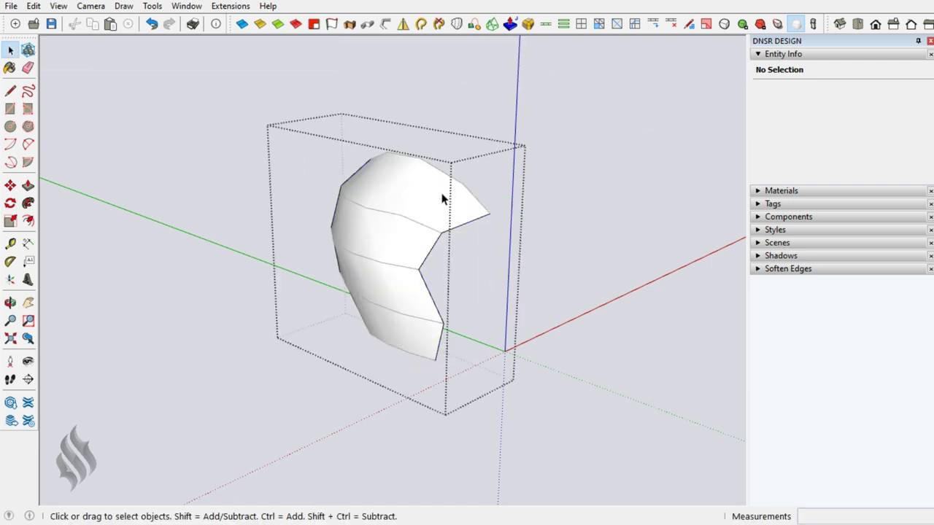
click(406, 187)
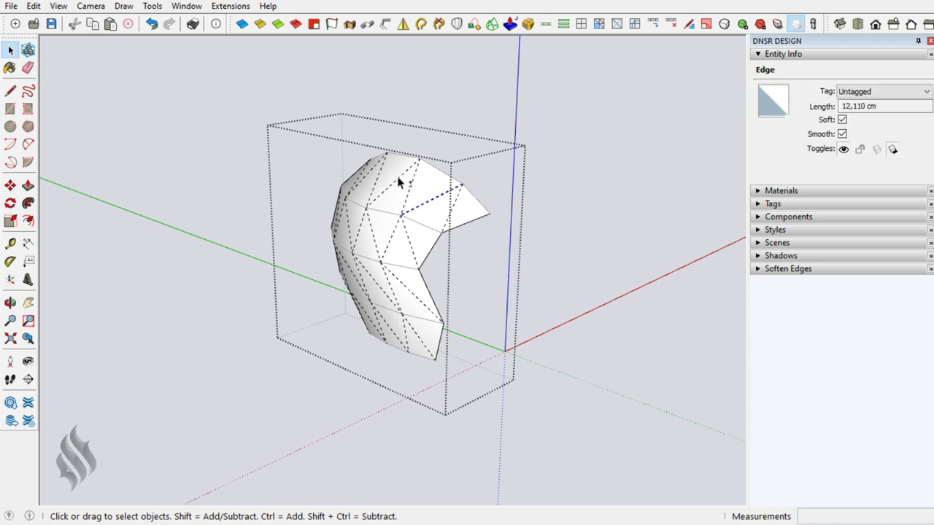
shift+click(367, 182)
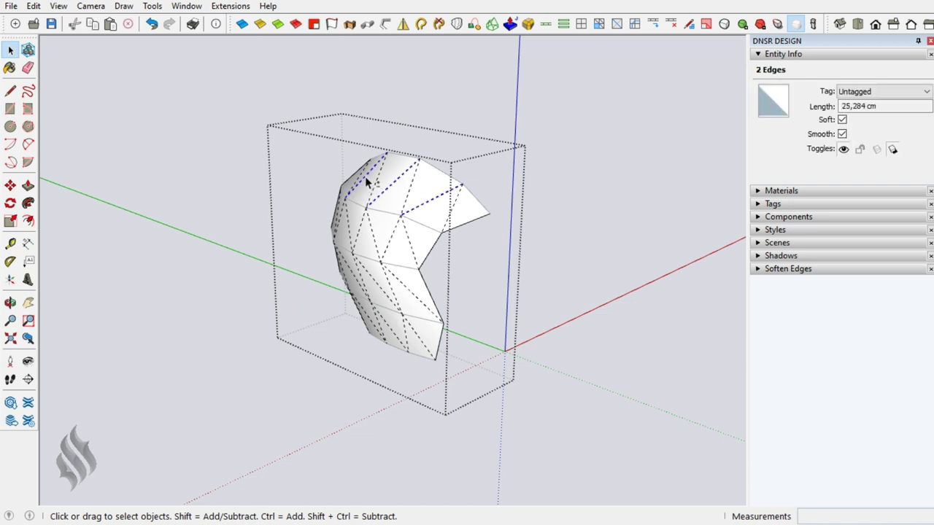
click(548, 25)
click(303, 22)
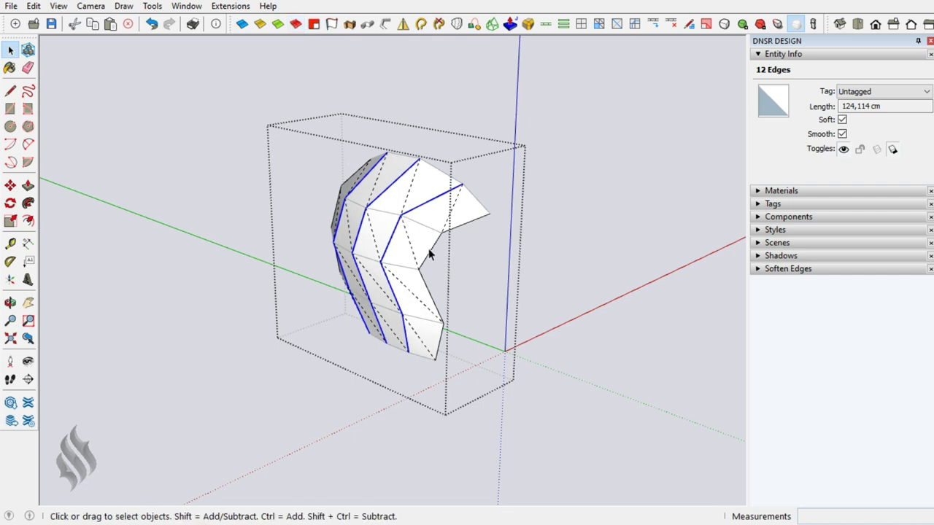
click(453, 283)
- Explode the lofted surface group into loose geometry
right_click(409, 247)
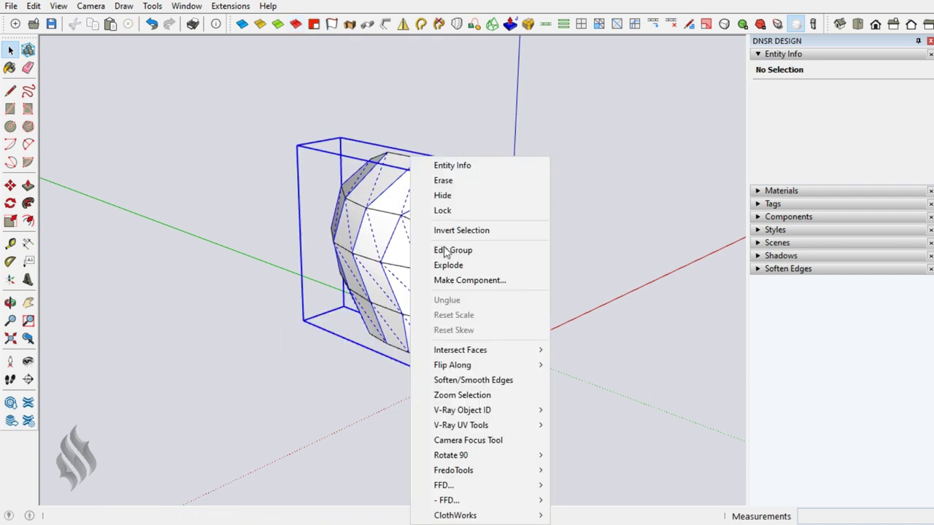
click(448, 265)
click(451, 266)
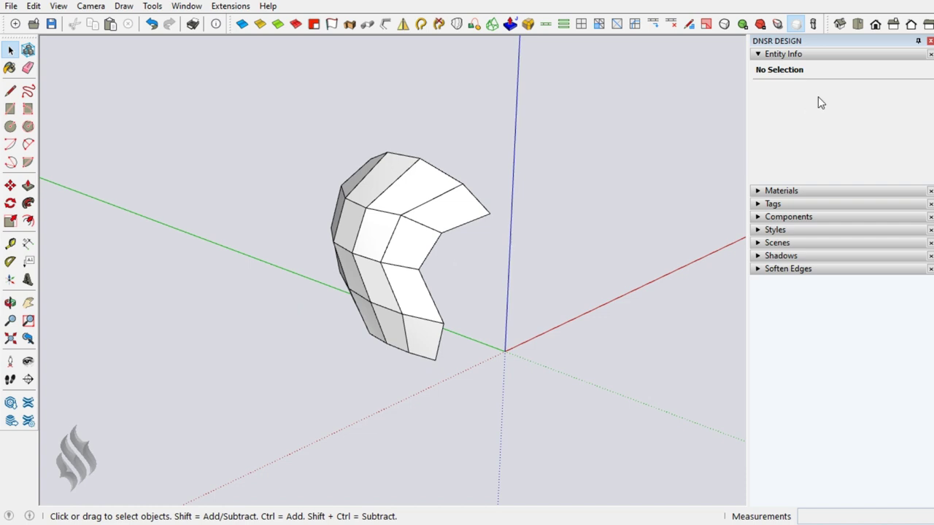
- In Front view, loop-select the open right-hand border edges of the surface
click(872, 25)
click(421, 198)
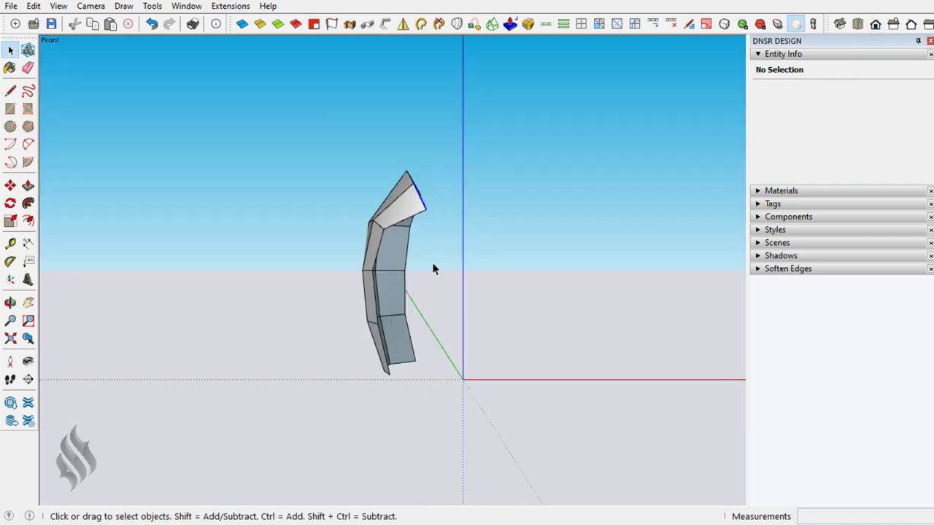
ctrl+click(407, 287)
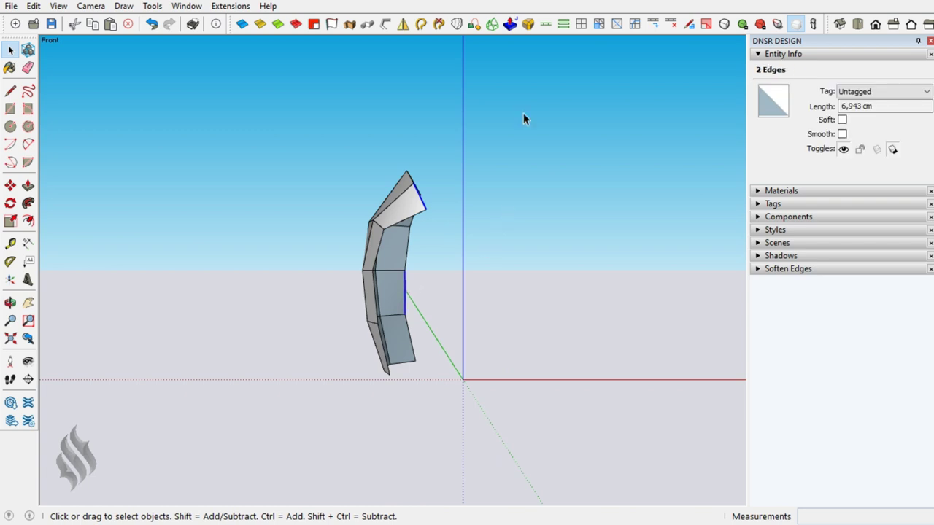
click(545, 25)
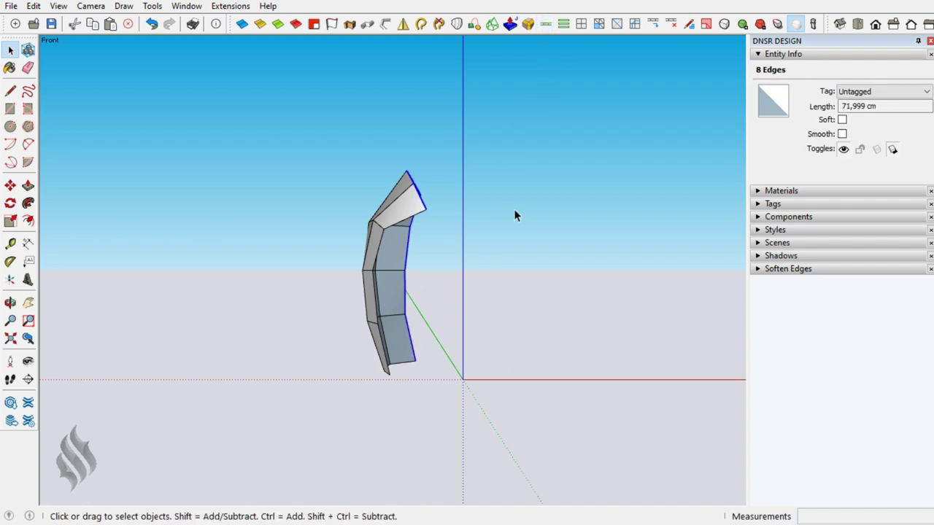
- In parallel projection, flatten the open border vertices into a straight vertical line
key(p)
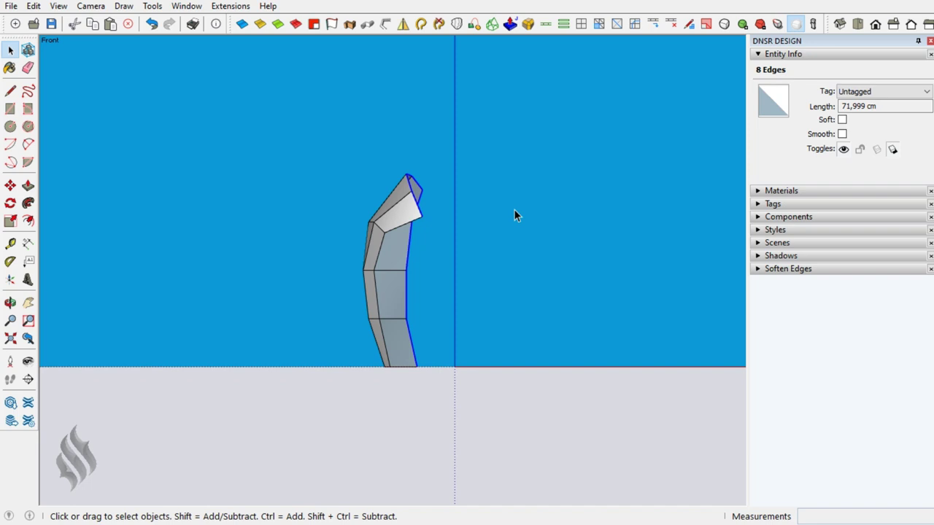
key(v)
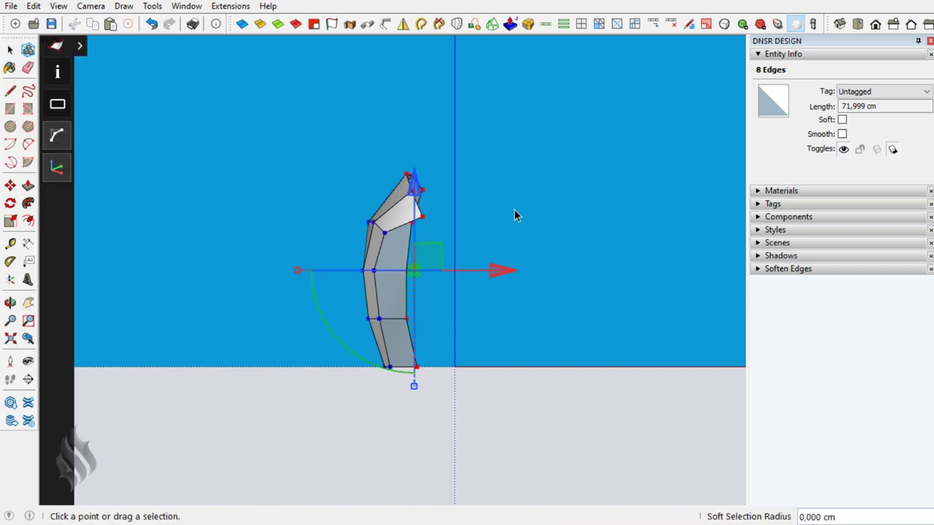
drag(522, 273, 578, 272)
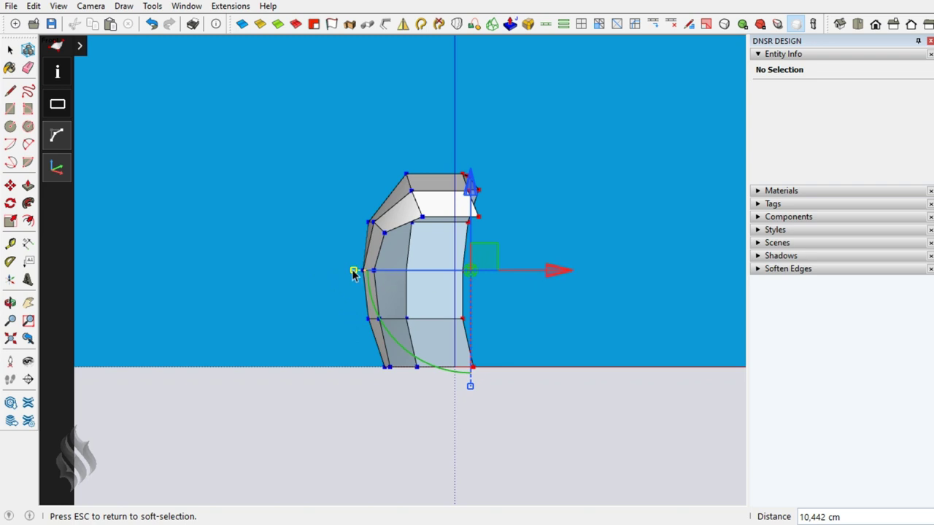
drag(354, 271, 471, 271)
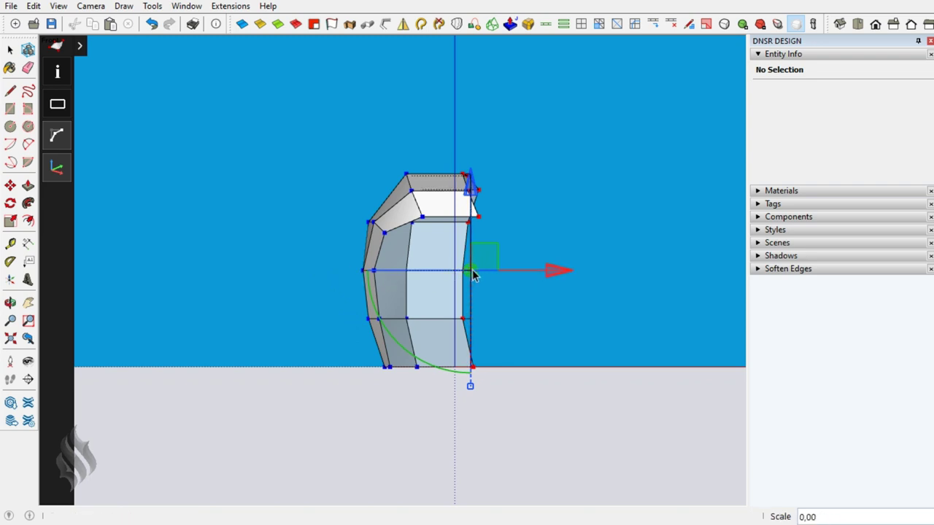
key(space)
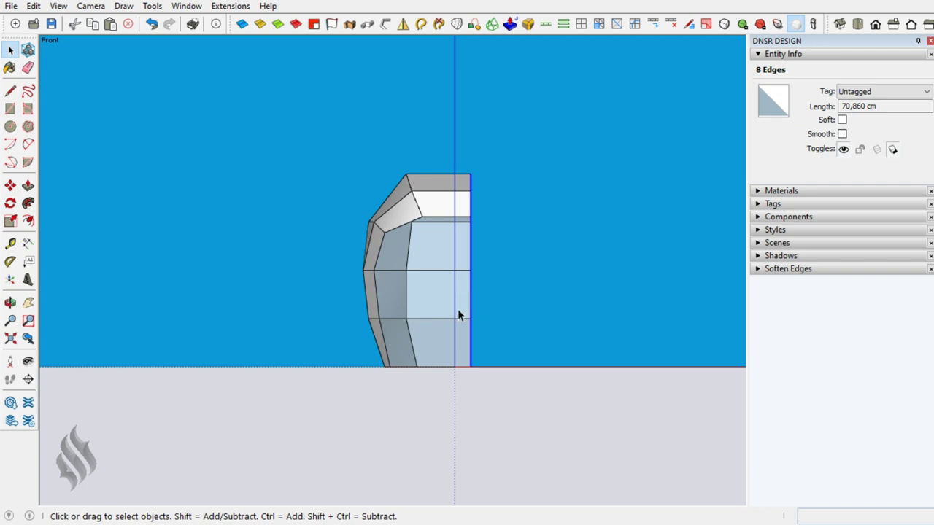
- Move the flattened border edges onto the blue axis
middle_drag(459, 311, 440, 286)
key(m)
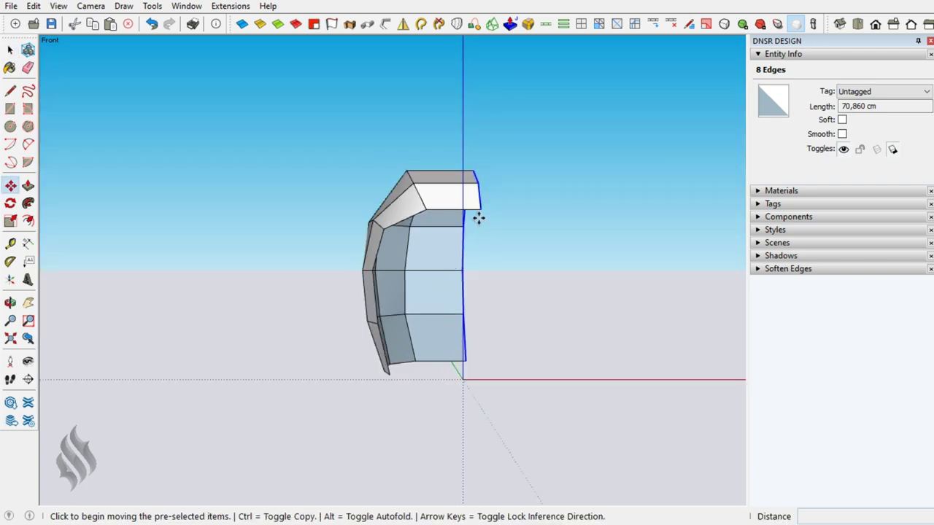
click(480, 209)
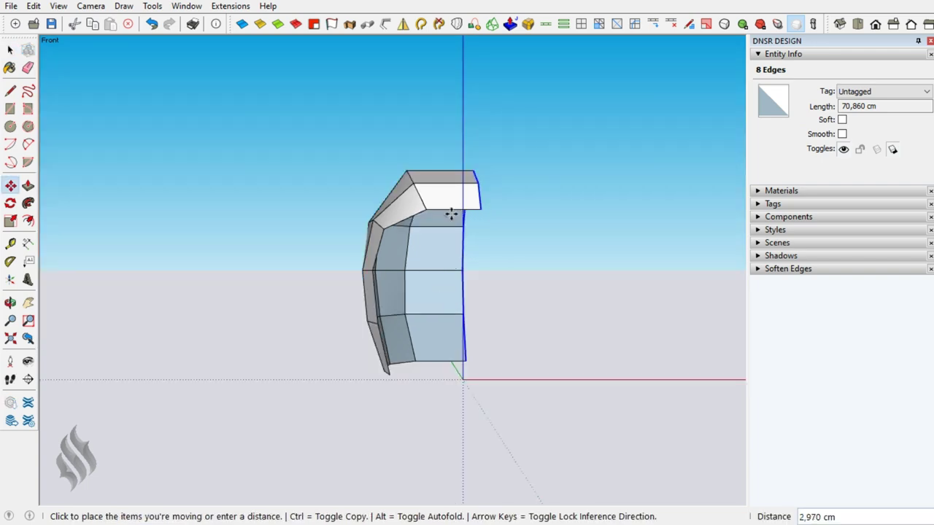
click(462, 379)
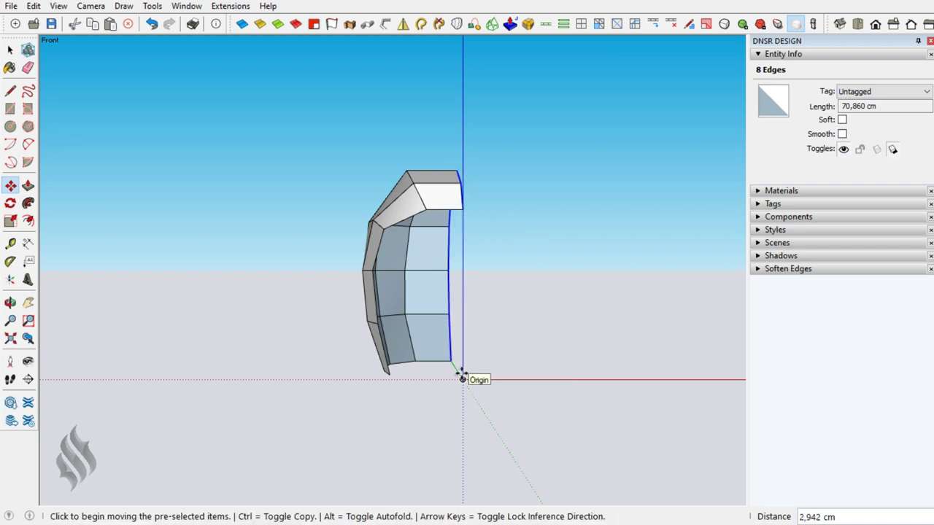
key(space)
click(444, 262)
- Nudge three border vertices outward by exactly 1 cm
drag(444, 224, 478, 374)
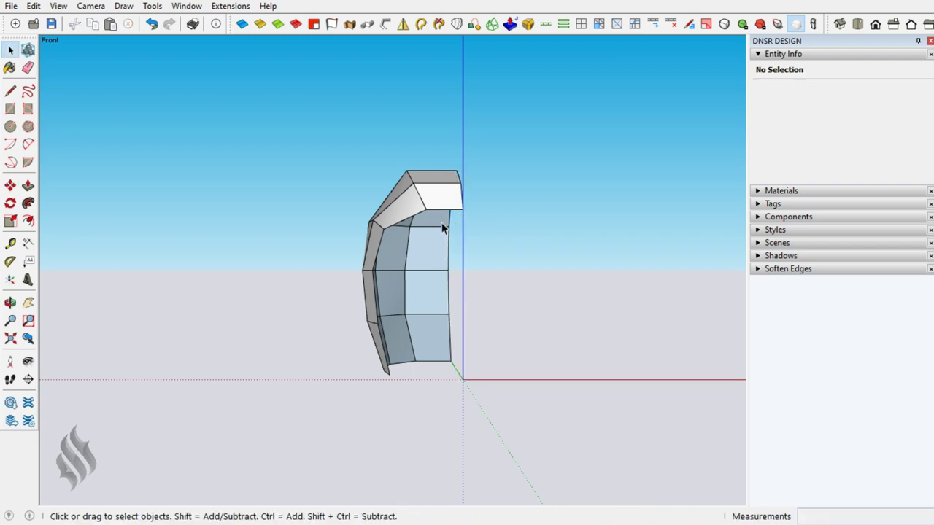
mouse_move(474, 374)
middle_down()
mouse_move(333, 409)
mouse_move(346, 421)
middle_up()
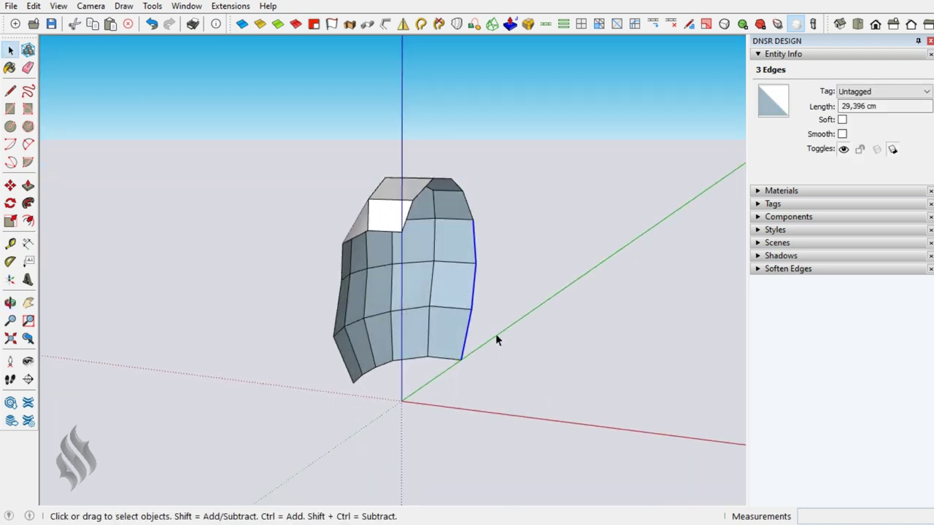
key(v)
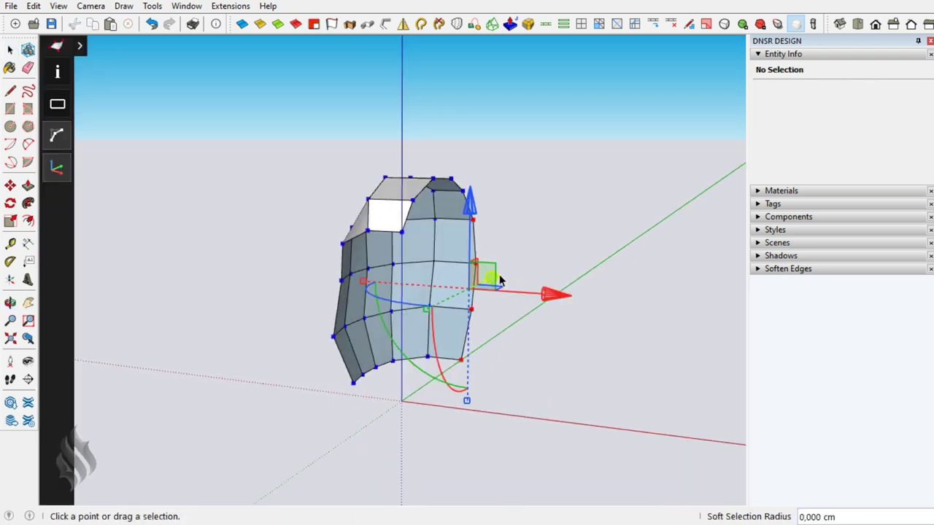
drag(500, 280, 512, 273)
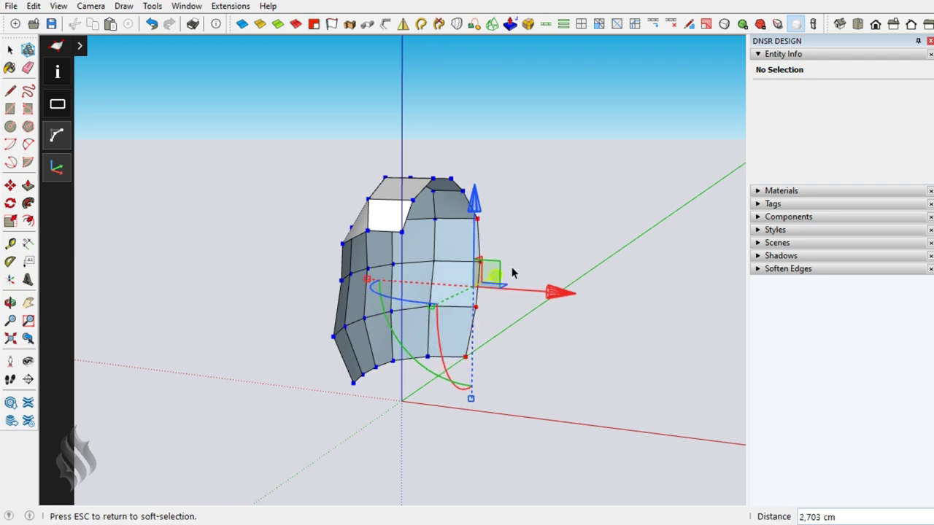
text(1)
key(Return)
key(space)
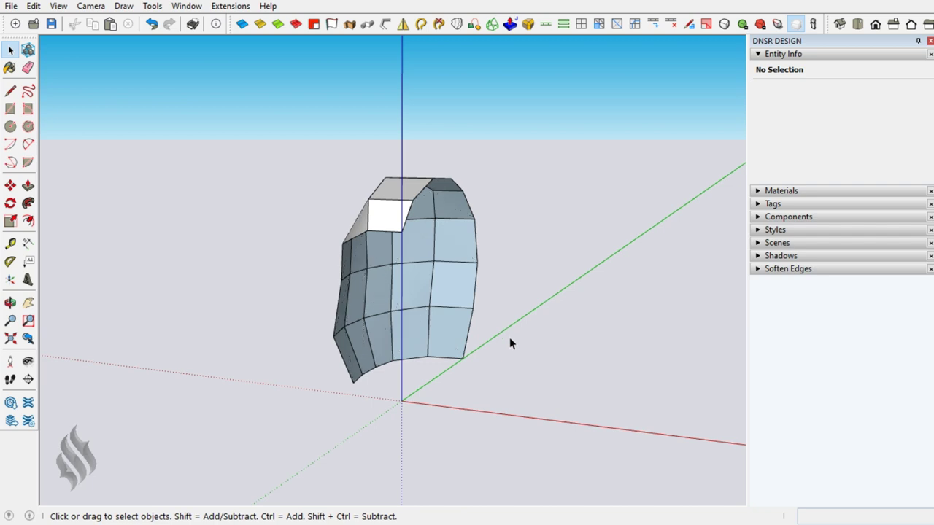
- Mirror the half shell across its center line into a full helmet
key(ctrl+a)
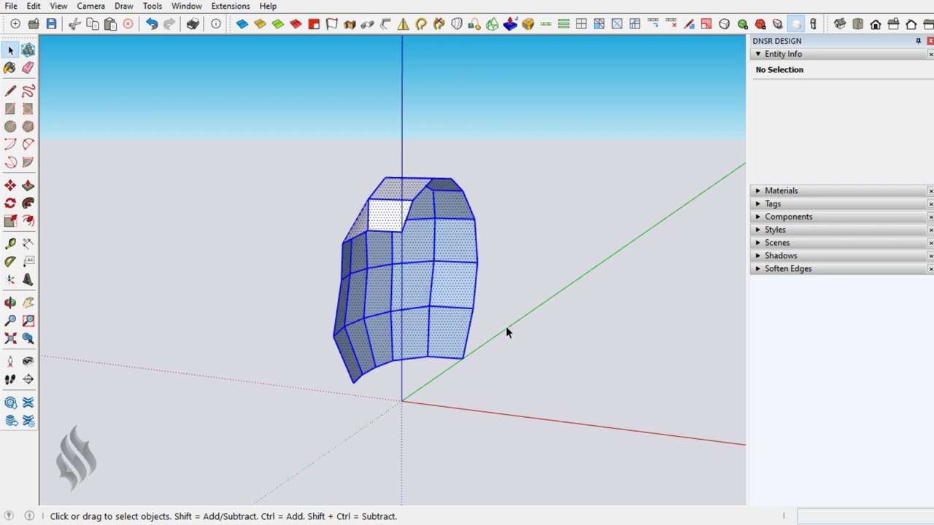
click(403, 27)
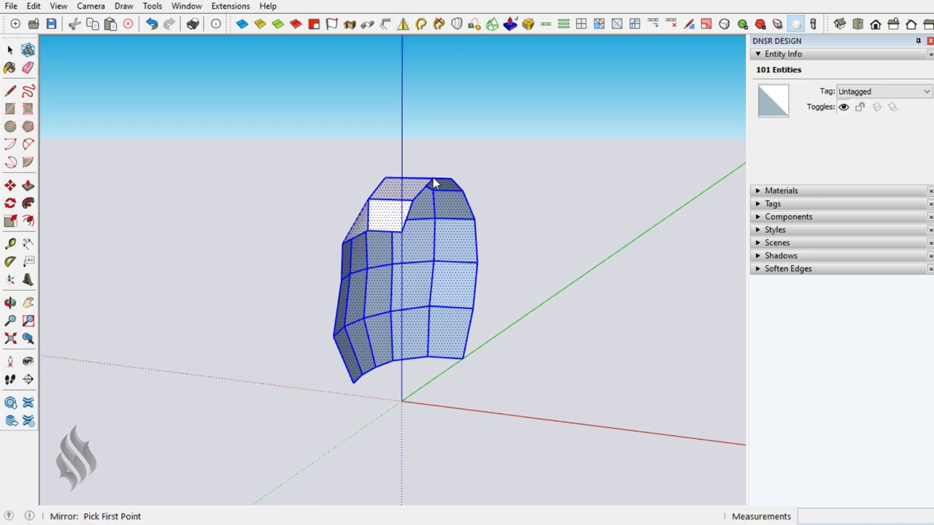
click(433, 178)
click(467, 162)
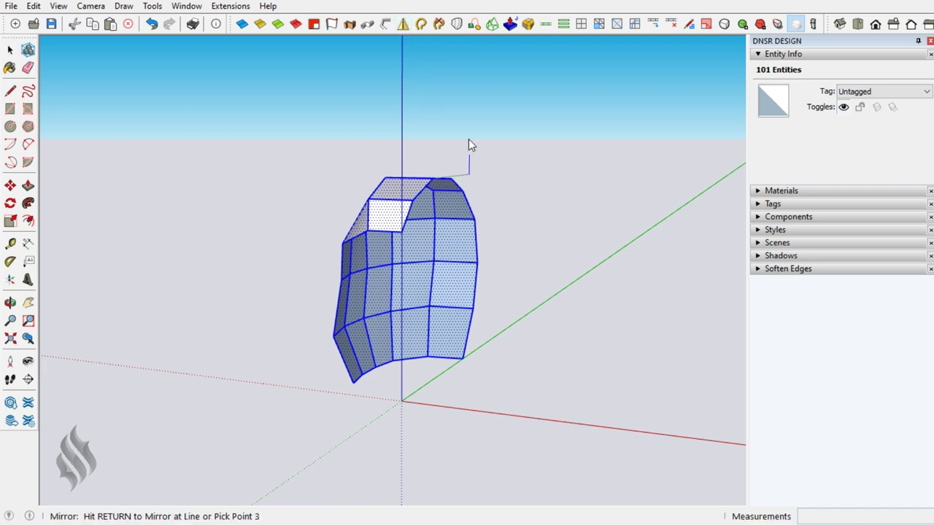
click(467, 139)
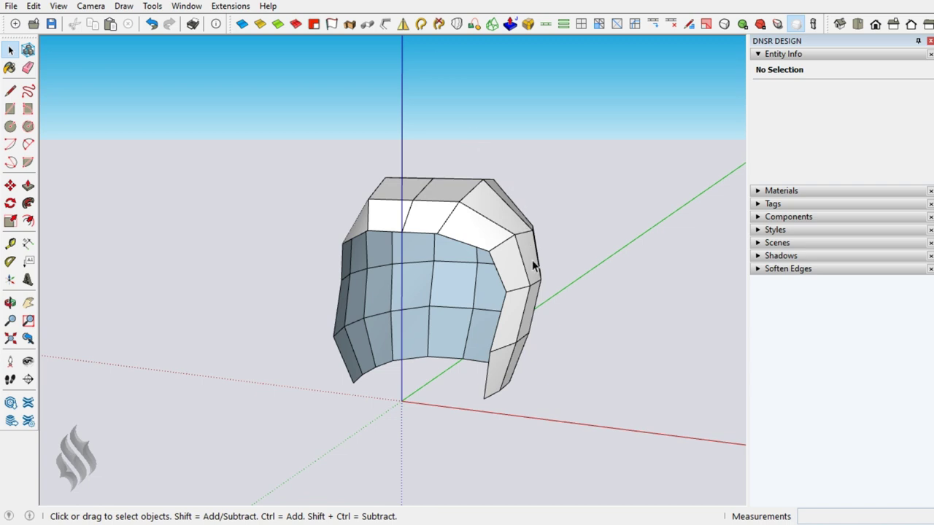
- Group the helmet mesh, enter the group and select all its geometry
triple_click(450, 351)
right_click(450, 352)
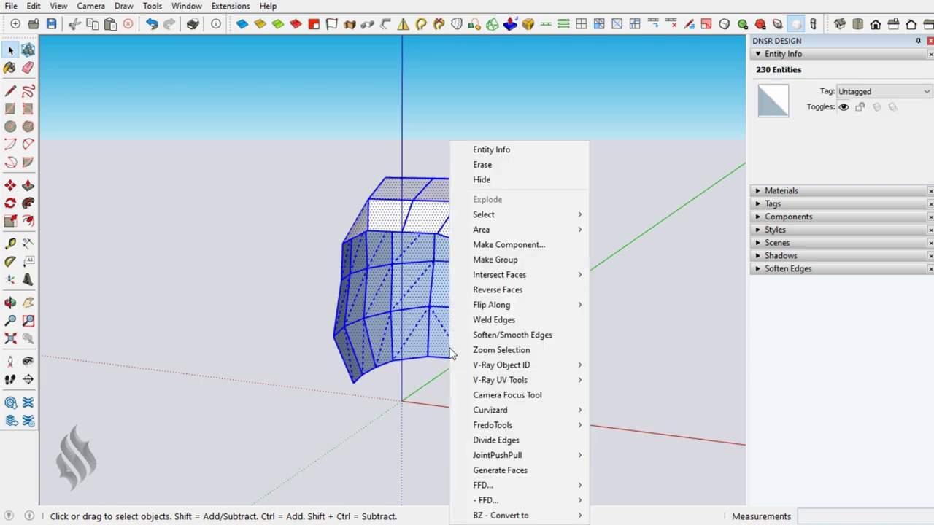
click(502, 260)
double_click(484, 264)
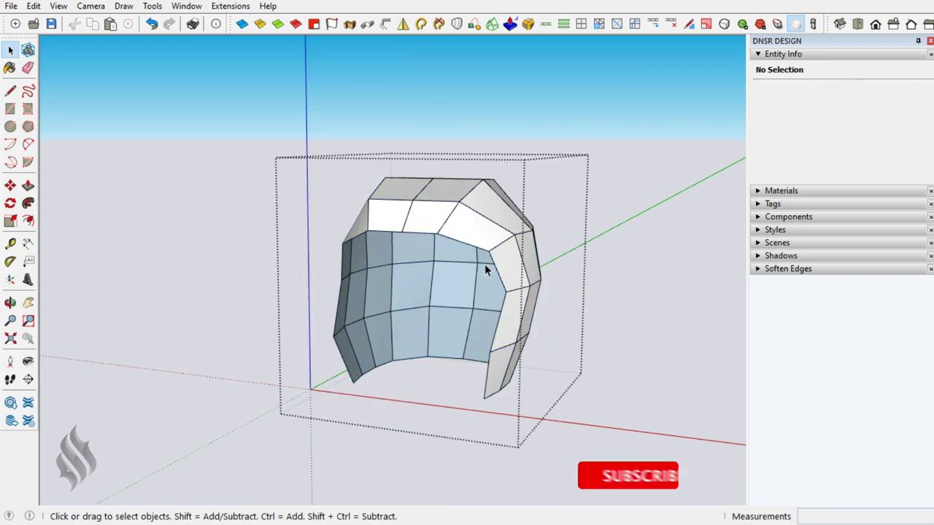
triple_click(484, 265)
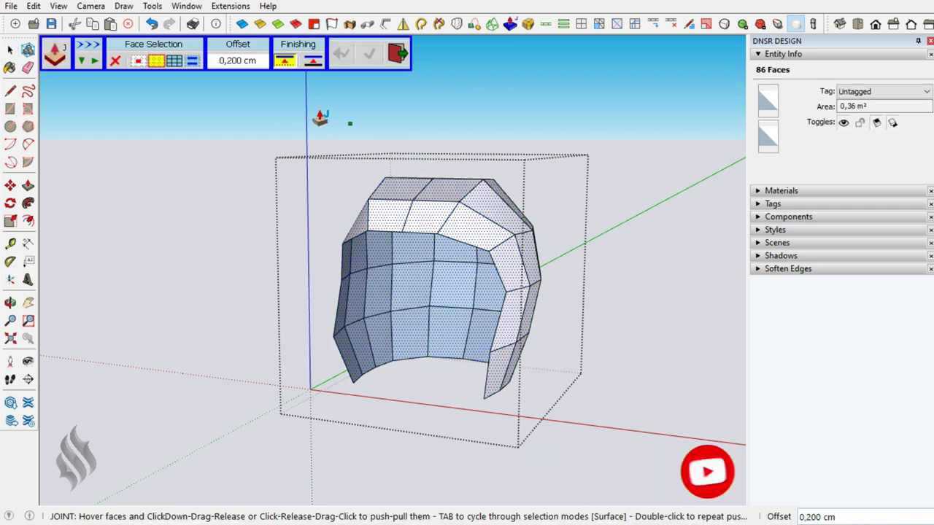
- Set the Joint Push Pull finishing option and offset the helmet faces by 0,5 cm
click(313, 60)
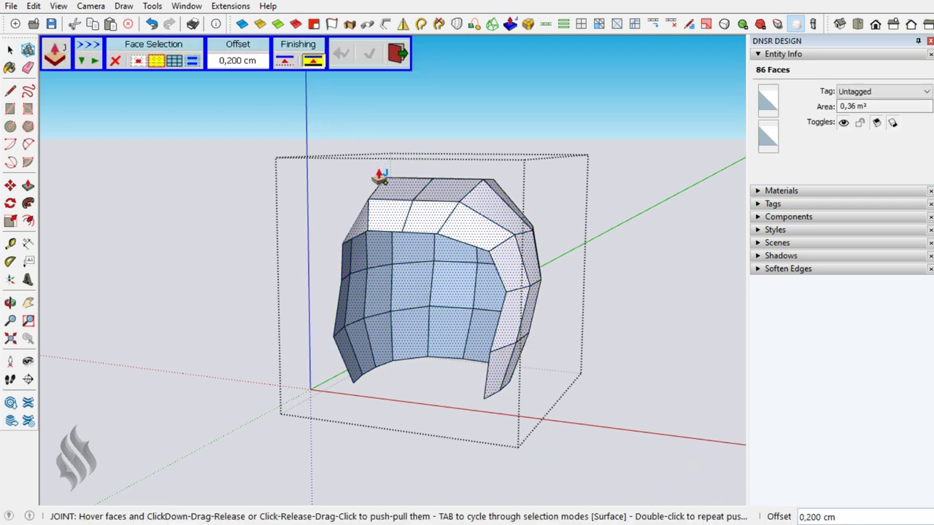
click(407, 219)
drag(409, 218, 411, 234)
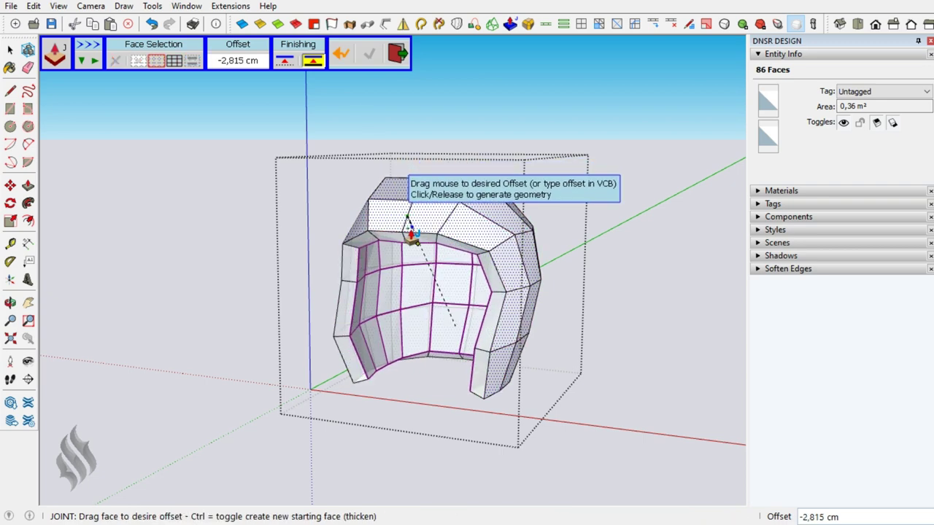
text(,5)
key(Return)
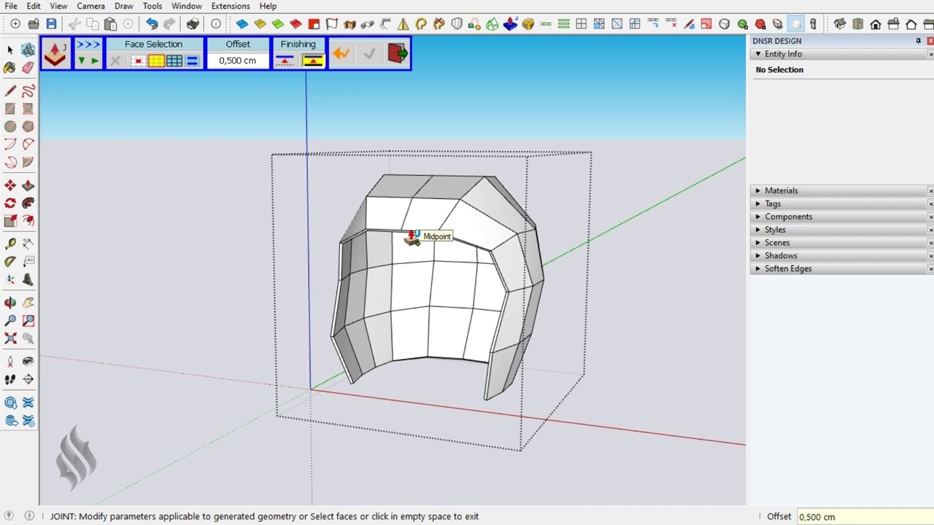
key(space)
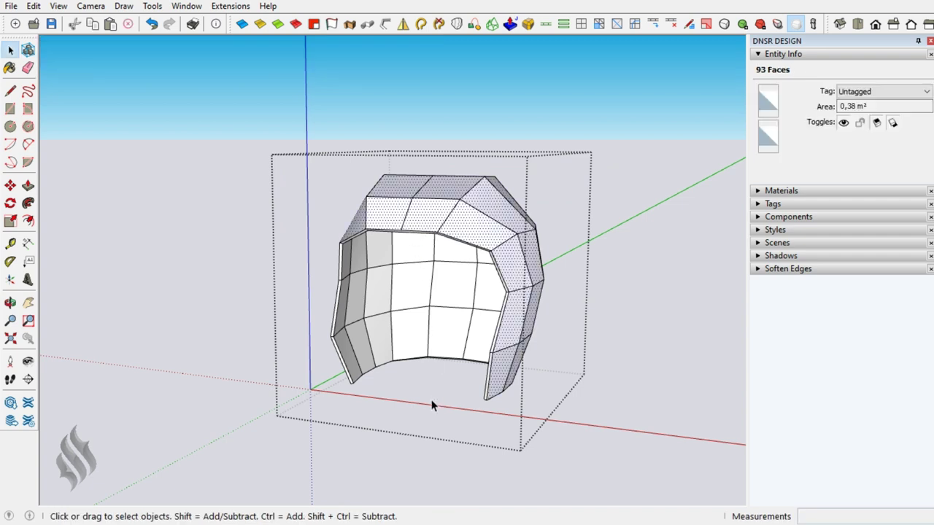
- Start the band selection with the helmet's upper-front and side faces
click(440, 393)
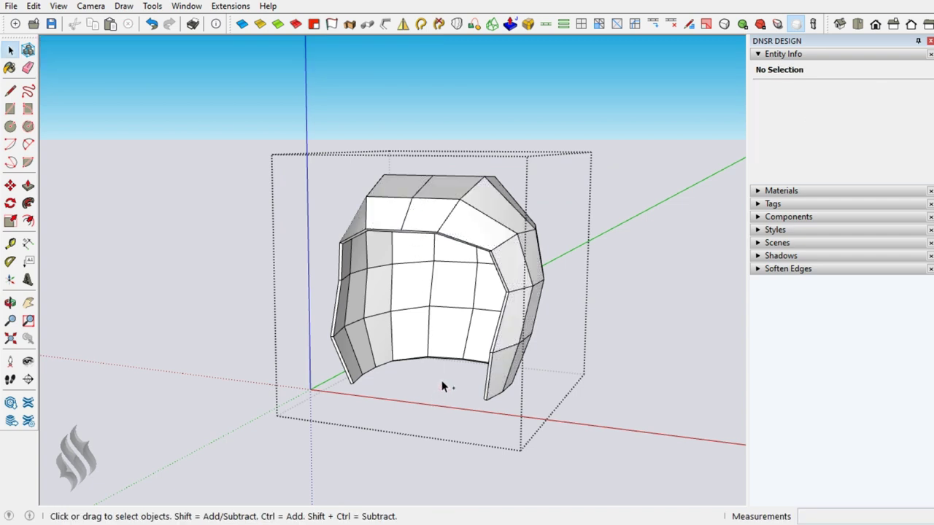
key(ctrl+a)
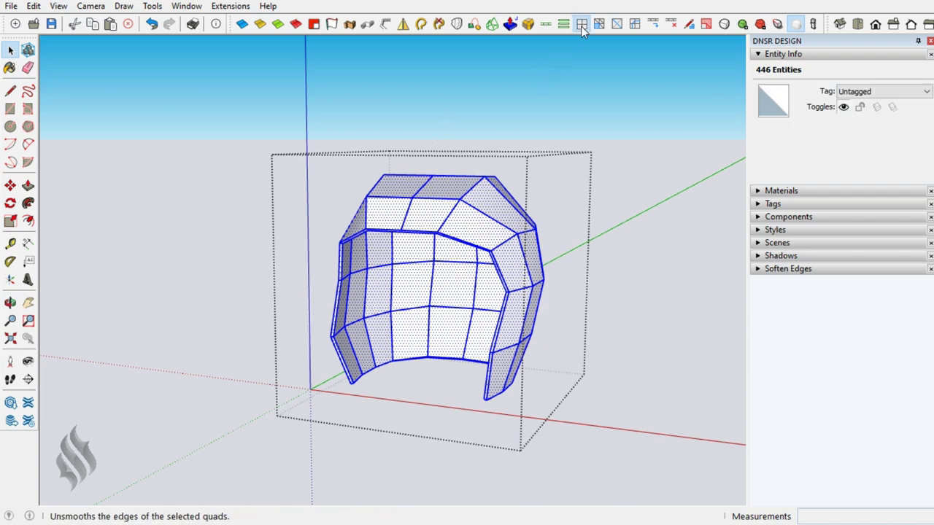
click(453, 387)
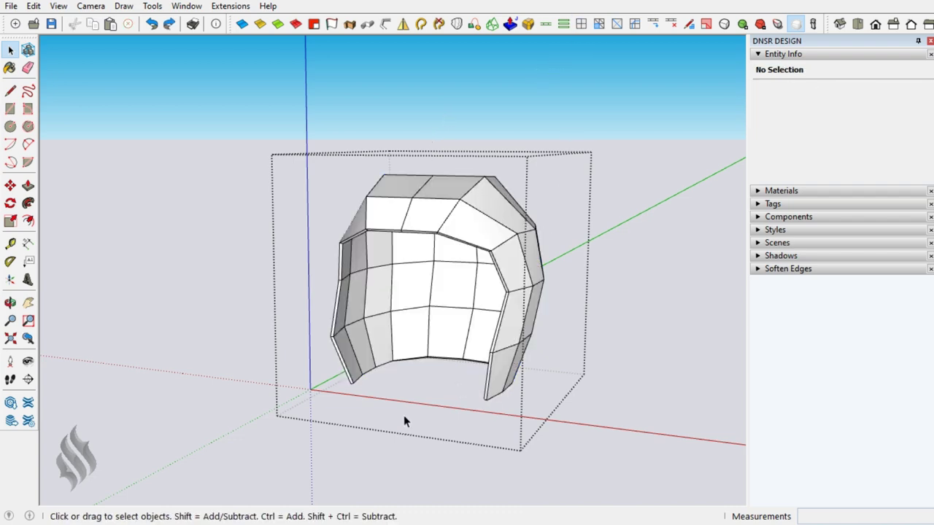
key(o)
drag(402, 412, 466, 438)
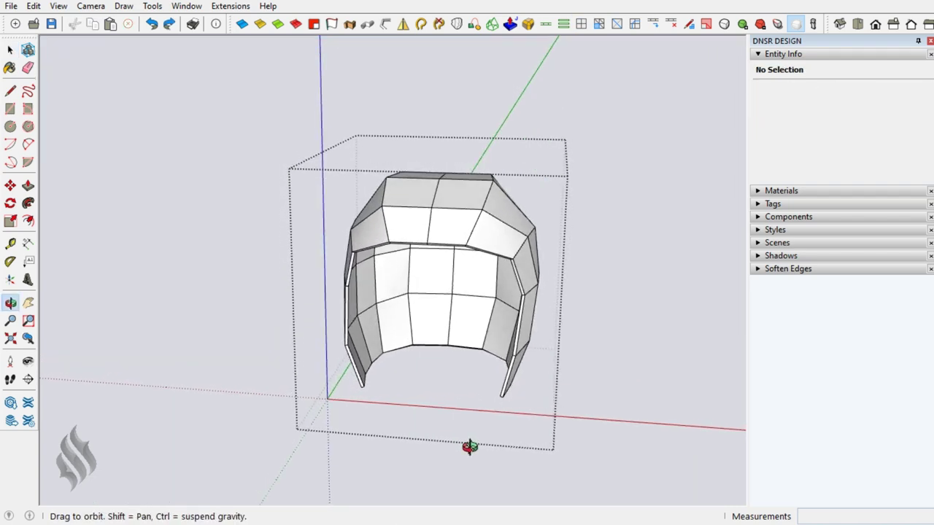
key(space)
click(424, 226)
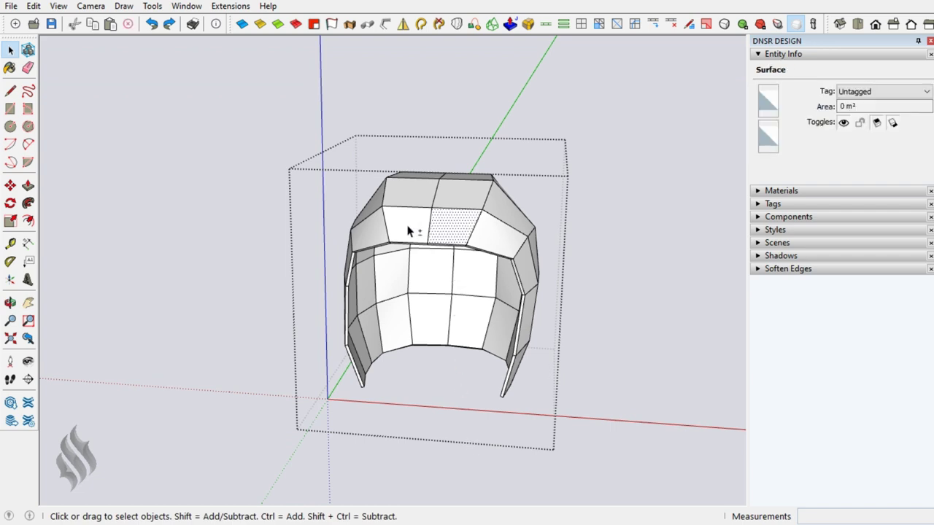
shift+click(410, 231)
middle_drag(386, 241, 632, 264)
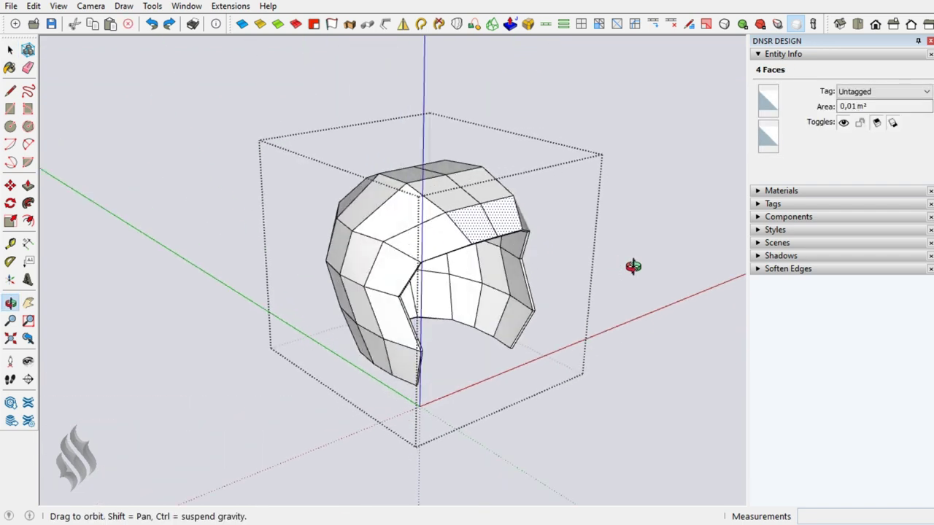
ctrl+click(398, 313)
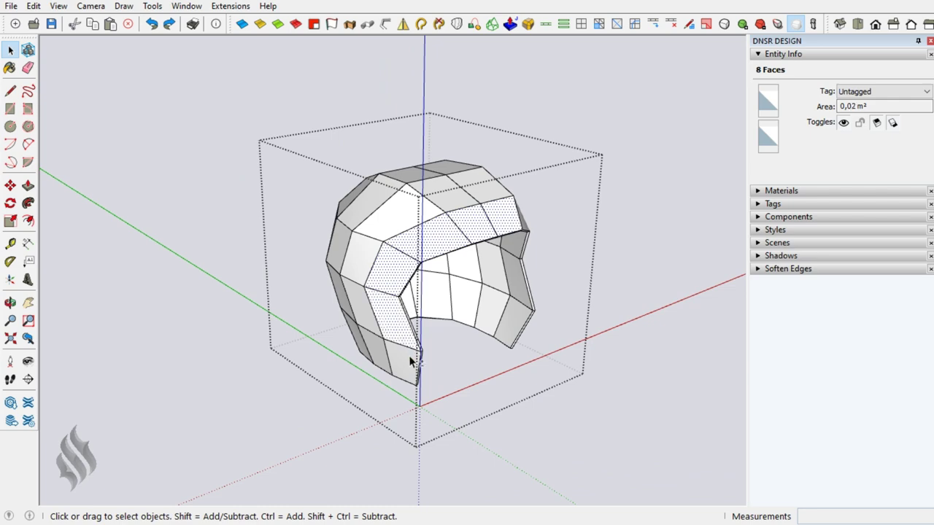
shift+click(401, 349)
middle_drag(409, 343, 581, 324)
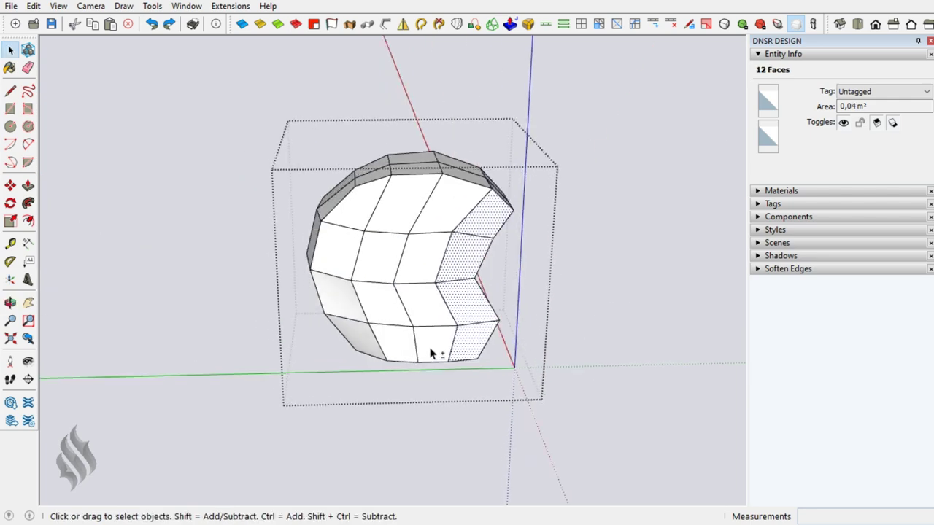
ctrl+click(372, 323)
- Add the lower back and left-side faces, leaving 36 band faces selected
mouse_move(371, 324)
middle_down()
mouse_move(656, 306)
mouse_move(635, 310)
middle_up()
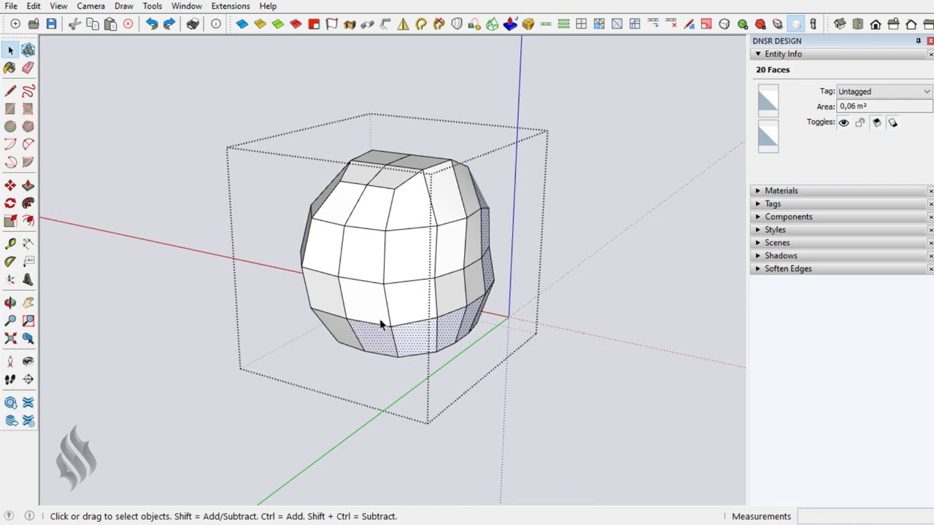
mouse_move(380, 324)
middle_down()
mouse_move(580, 309)
mouse_move(486, 341)
middle_up()
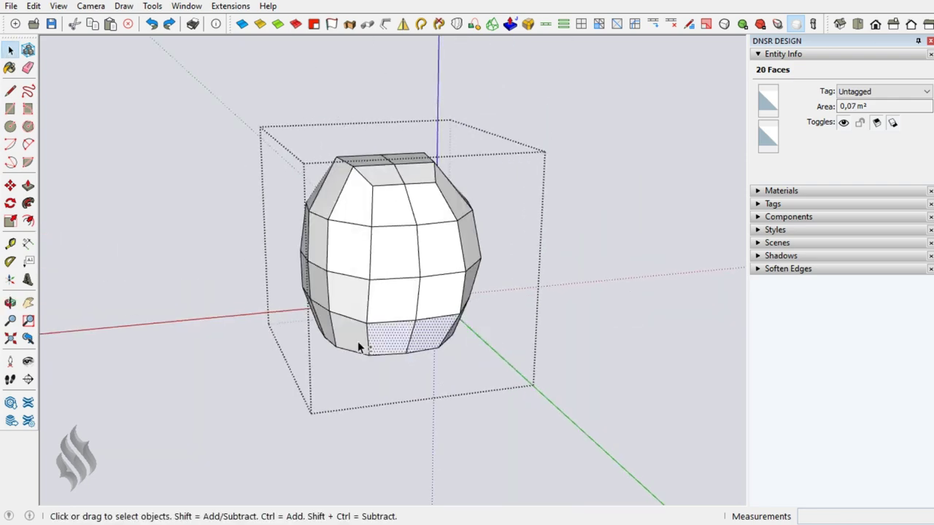
ctrl+click(358, 307)
mouse_move(358, 306)
middle_down()
mouse_move(589, 317)
mouse_move(401, 356)
middle_up()
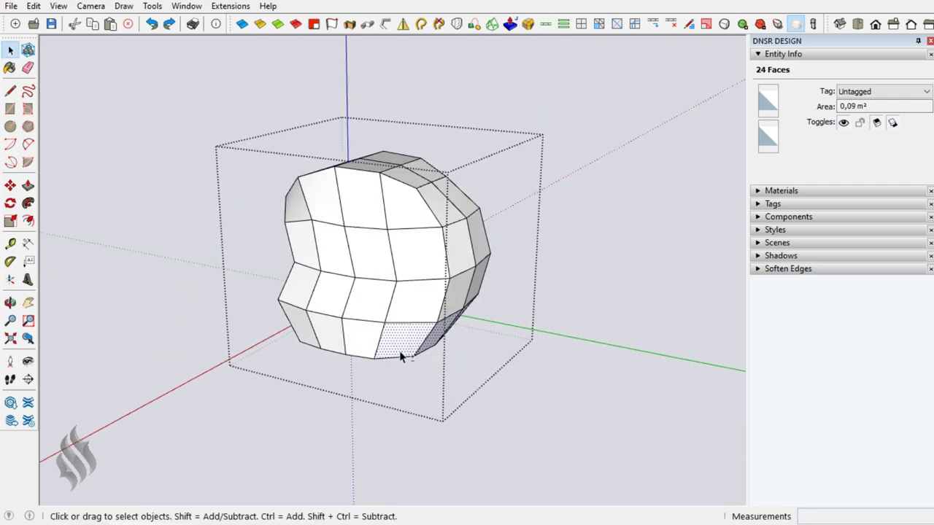
shift+click(363, 341)
shift+click(334, 343)
shift+click(305, 288)
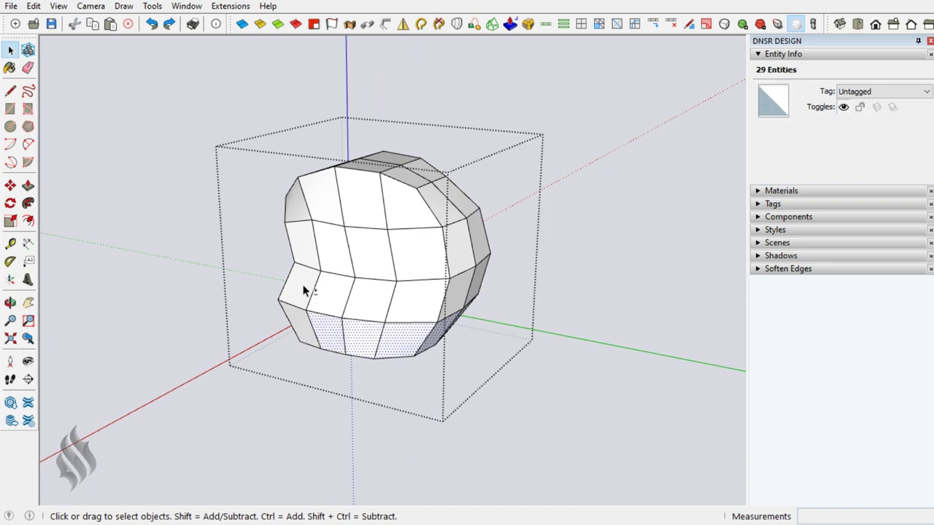
shift+click(312, 246)
shift+click(300, 219)
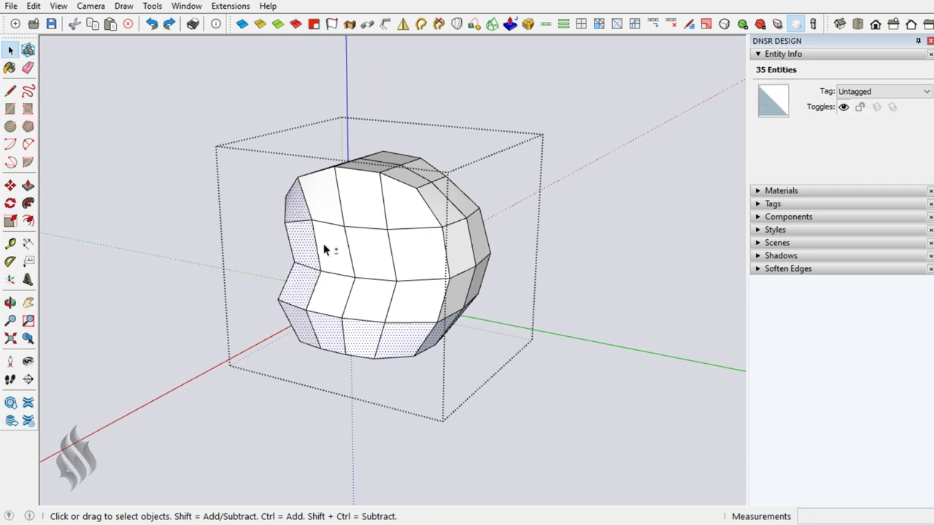
mouse_move(351, 316)
middle_down()
mouse_move(573, 325)
mouse_move(290, 341)
mouse_move(567, 329)
mouse_move(315, 352)
middle_up()
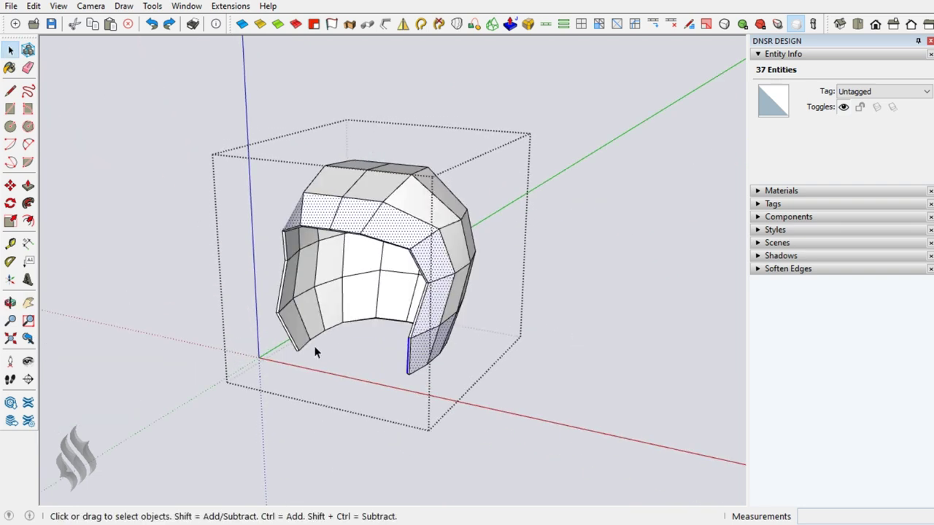
shift+click(406, 356)
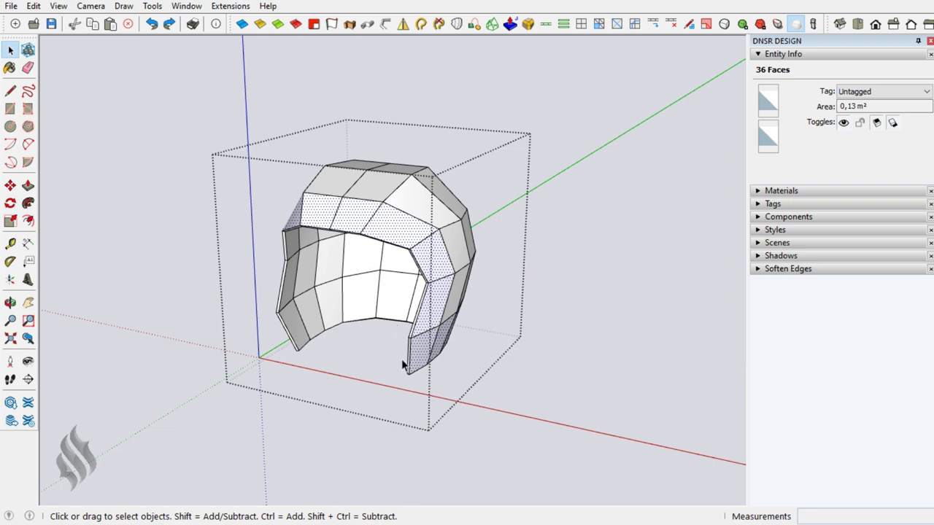
- Make the 36 selected faces a group and open it for editing
scroll(401, 359, up, 1)
scroll(412, 361, up, 2)
scroll(414, 363, up, 2)
scroll(415, 367, up, 1)
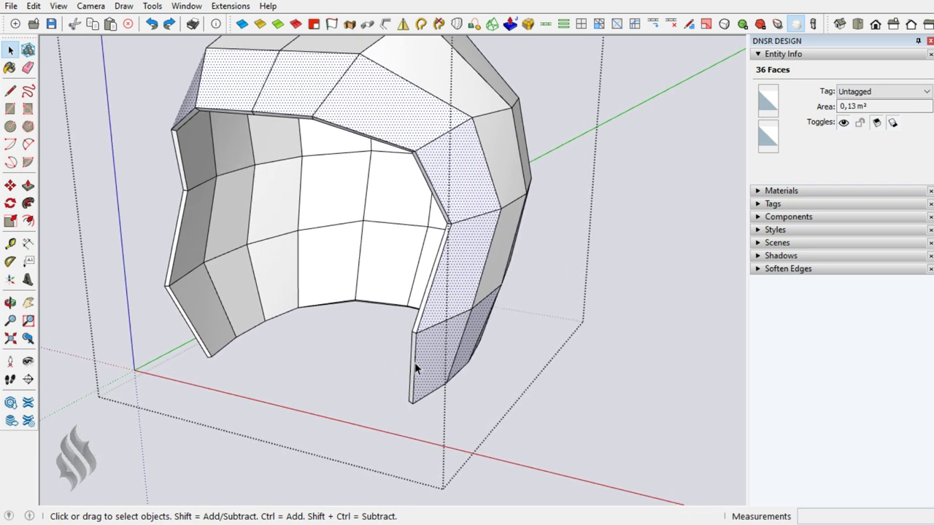
scroll(405, 263, down, 2)
scroll(411, 278, down, 1)
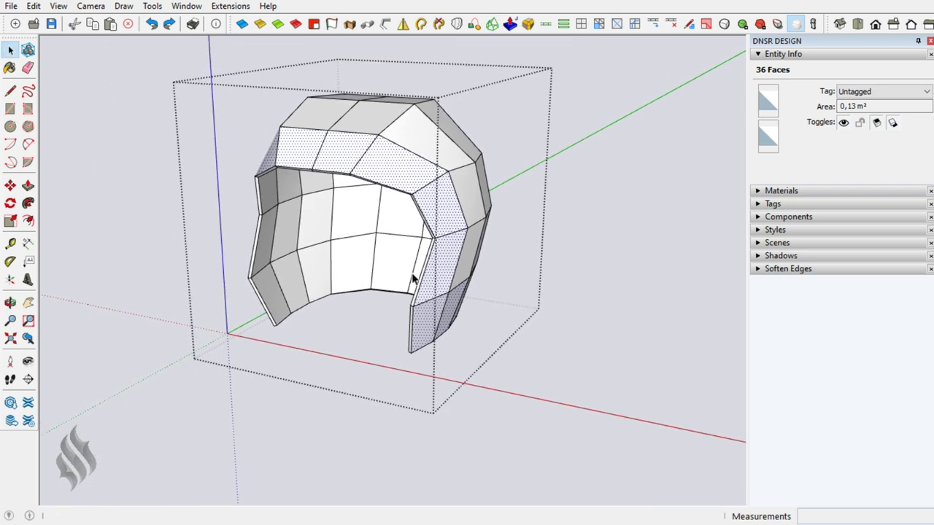
right_click(438, 278)
click(484, 335)
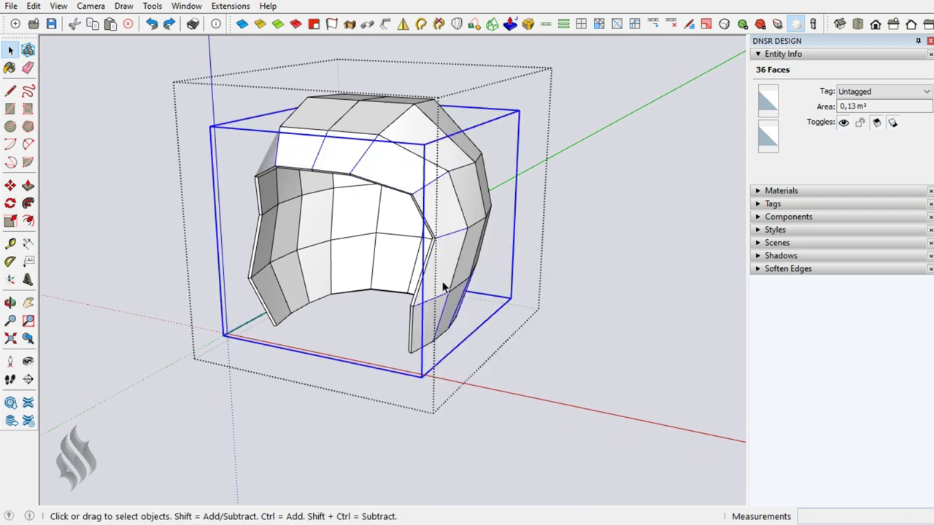
double_click(438, 275)
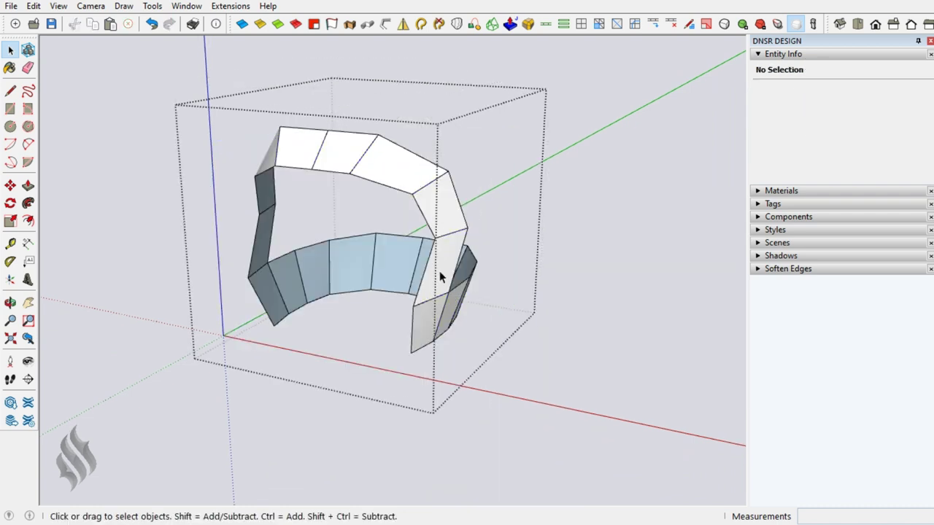
- Connect a ring of vertical edges on the right side with a new edge loop
click(443, 316)
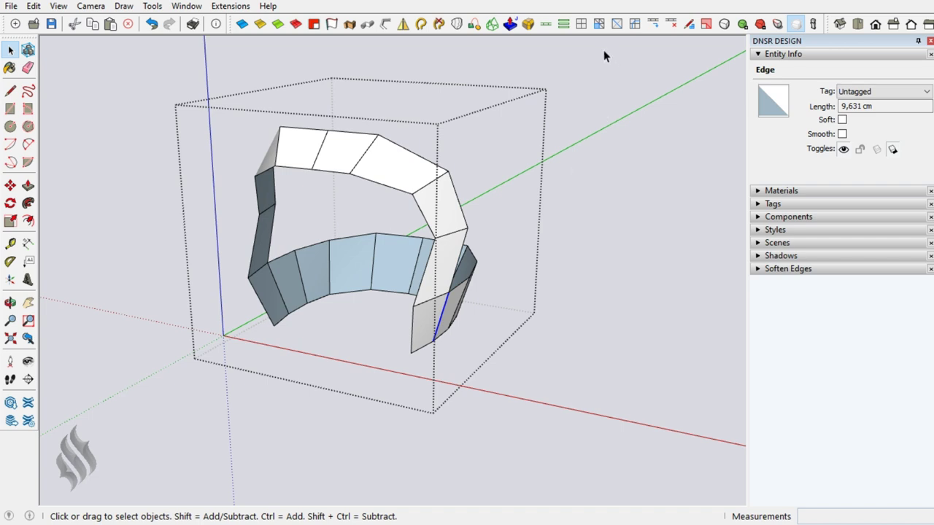
click(562, 25)
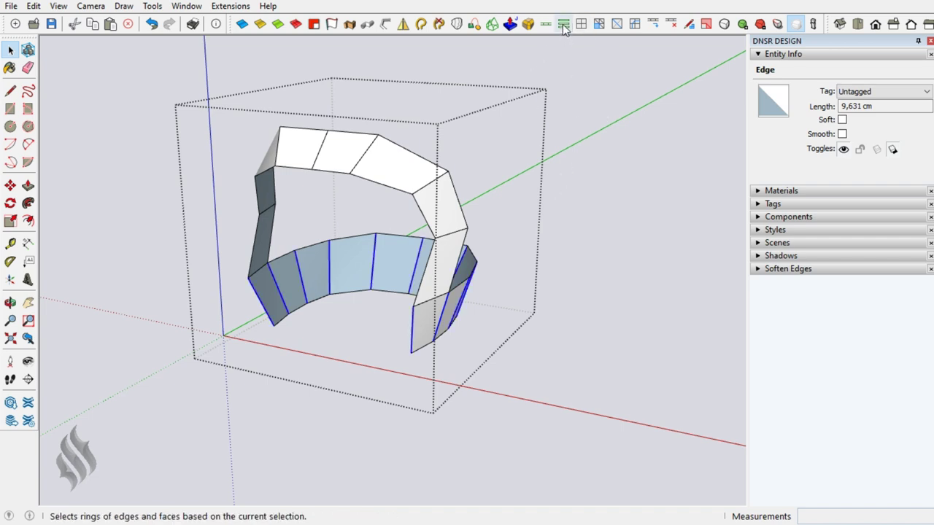
click(635, 24)
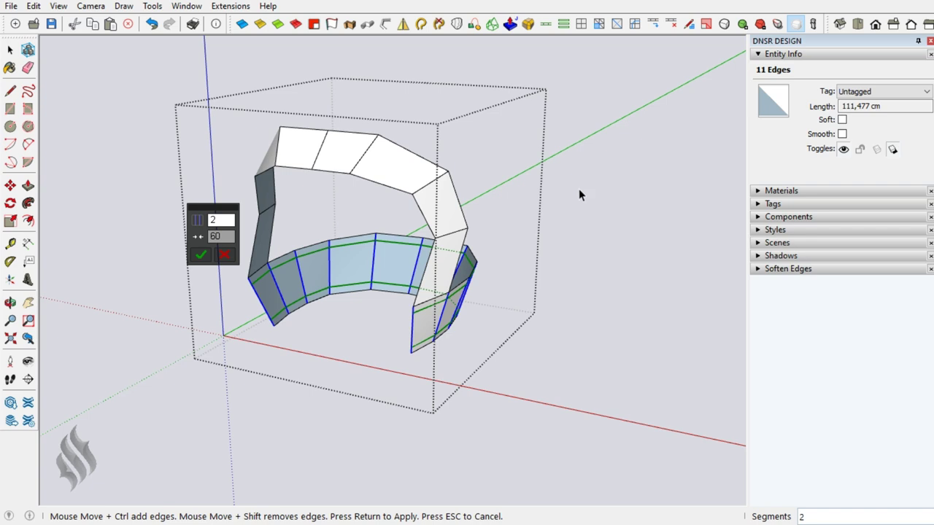
click(200, 254)
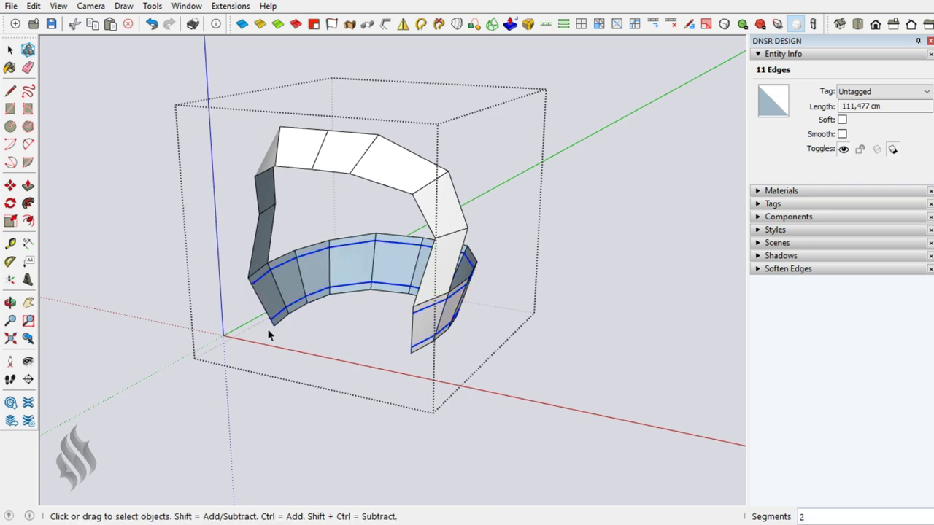
click(257, 285)
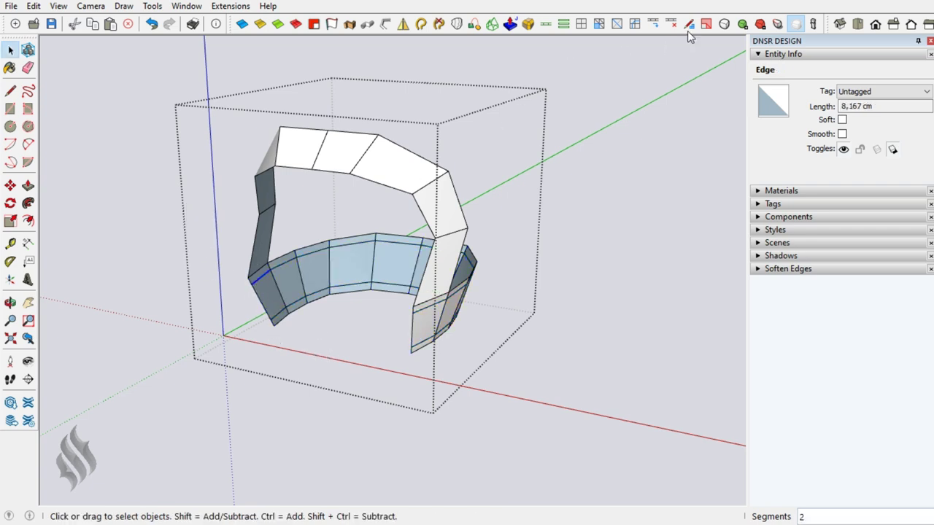
click(491, 228)
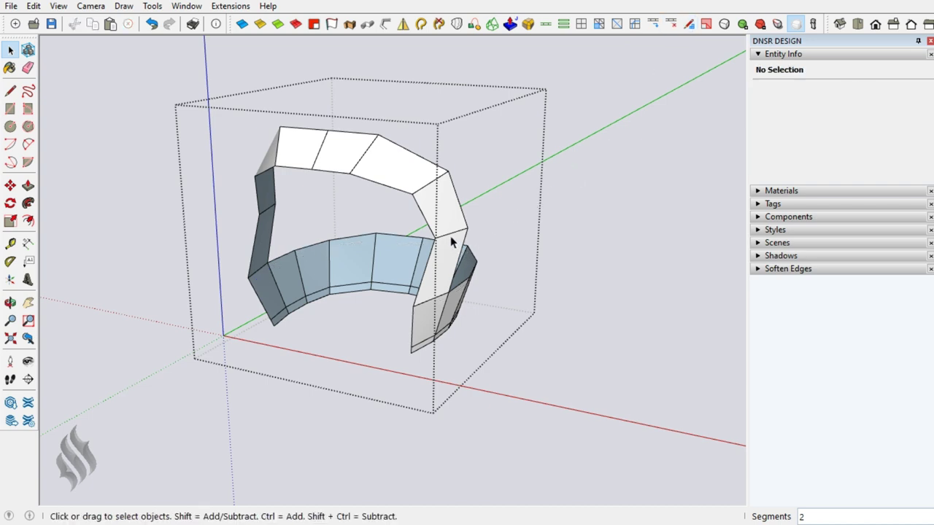
- Connect the ring of 13 cross edges with 2 lengthwise loops at pinch 50
click(450, 233)
click(449, 233)
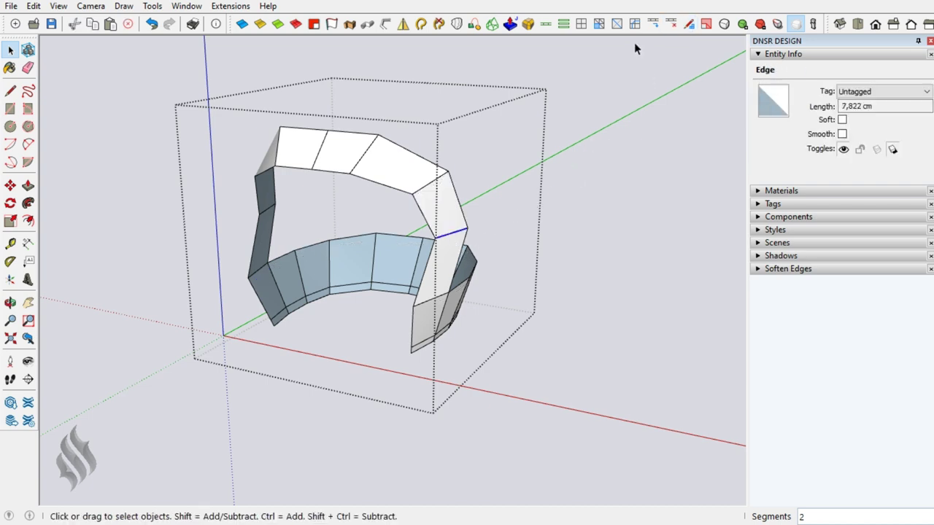
click(565, 24)
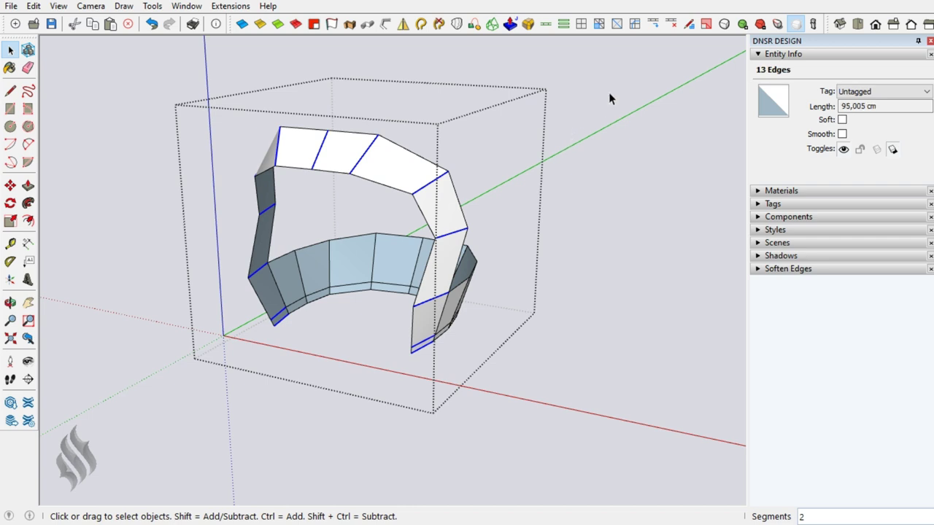
click(631, 29)
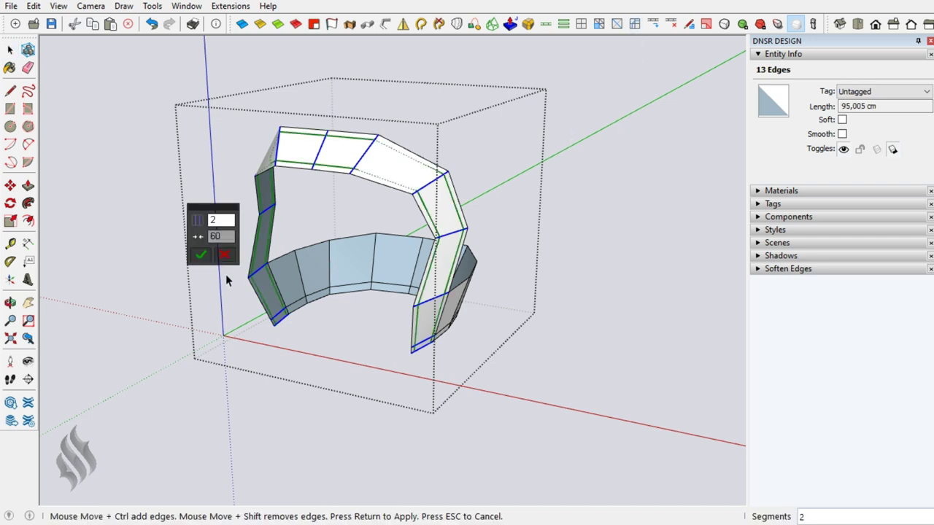
click(216, 239)
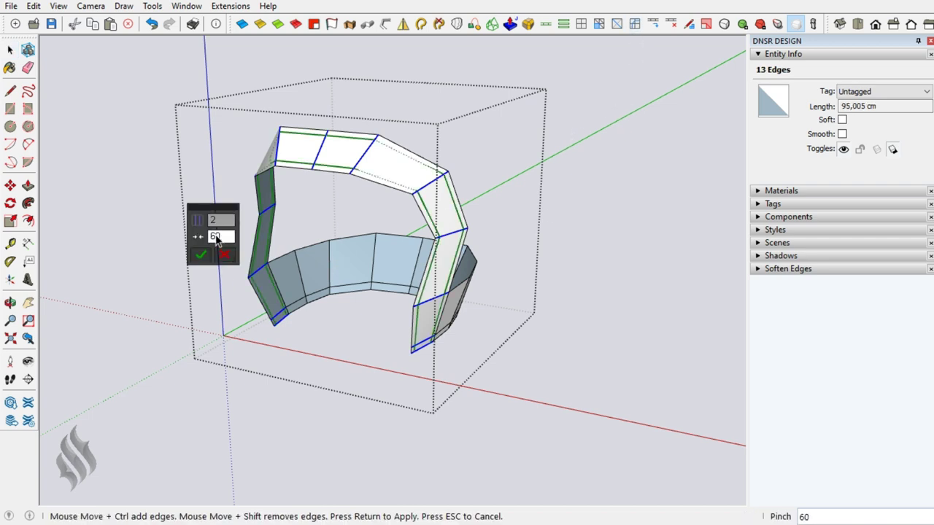
text(50)
key(Return)
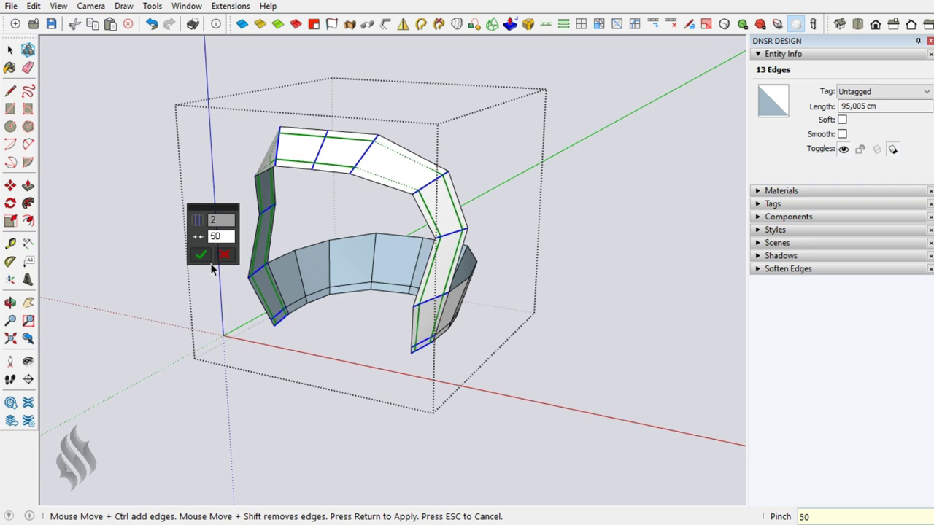
click(201, 254)
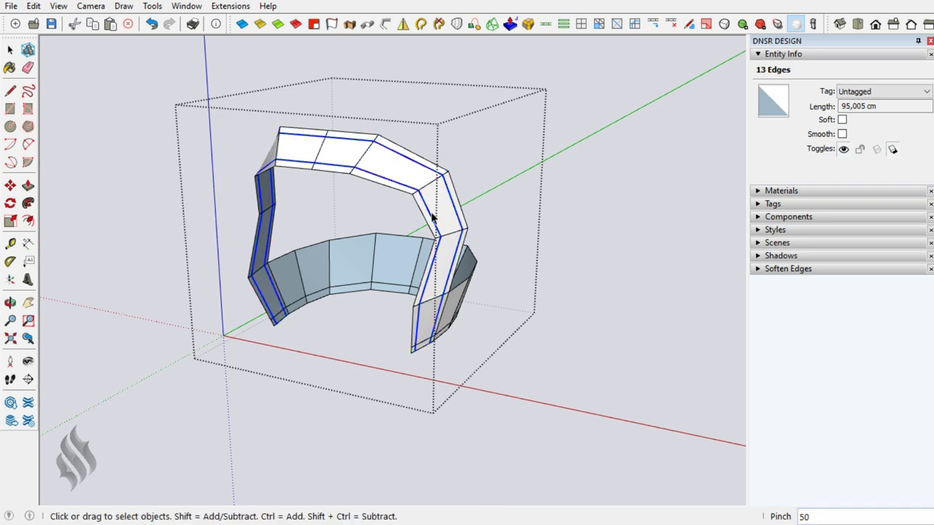
click(418, 169)
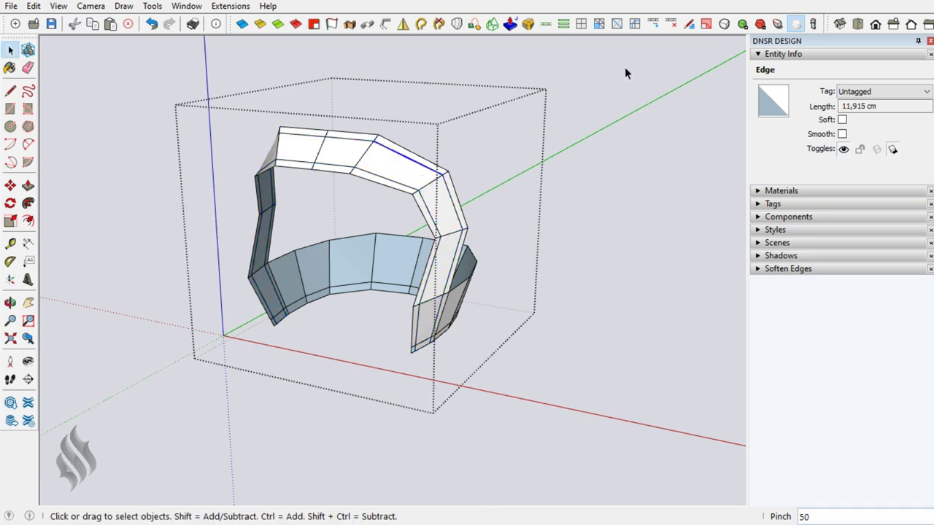
click(480, 238)
mouse_move(257, 303)
middle_down()
mouse_move(455, 334)
mouse_move(246, 336)
middle_up()
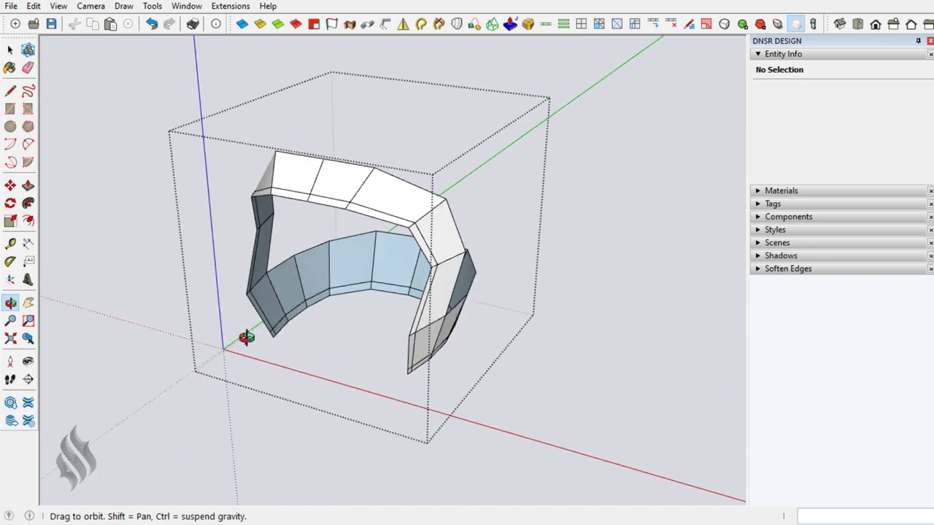
- Unsoften and erase the small diagonal edge at the strip's bottom corner
mouse_move(381, 346)
middle_down()
mouse_move(435, 343)
mouse_move(334, 302)
mouse_move(399, 381)
middle_up()
scroll(435, 343, up, 2)
scroll(458, 348, up, 2)
scroll(395, 392, up, 2)
scroll(391, 404, up, 2)
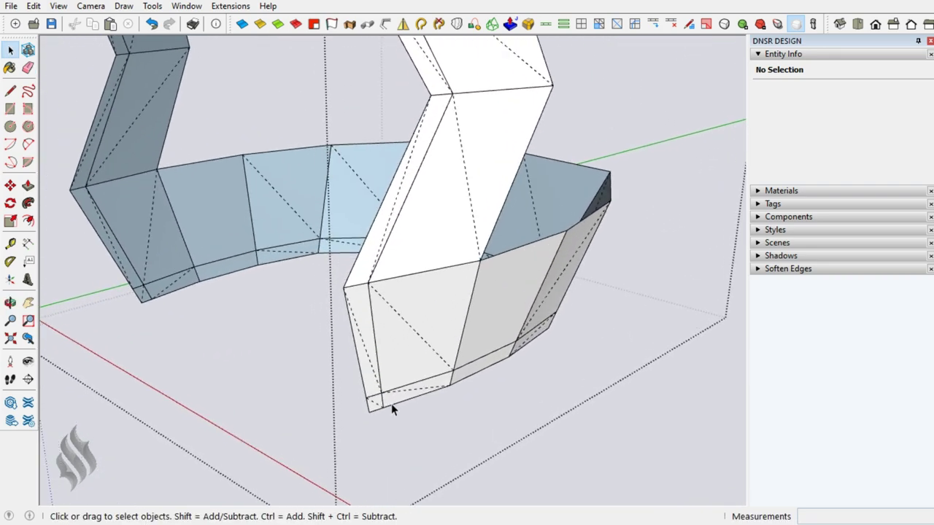
click(617, 24)
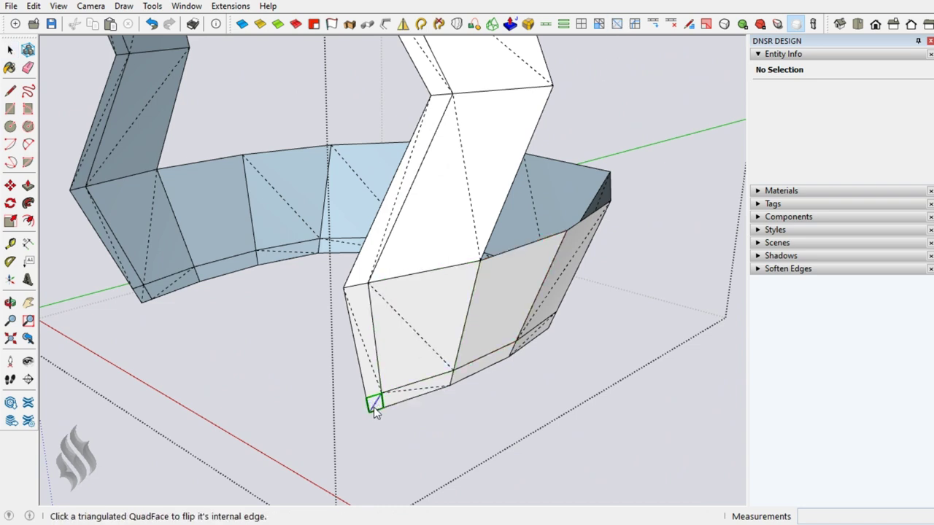
key(space)
click(371, 405)
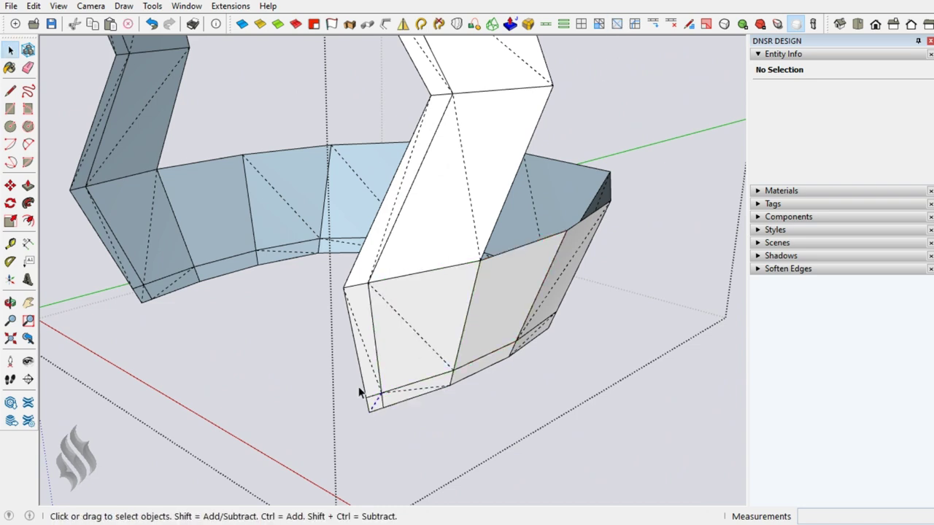
click(295, 25)
key(e)
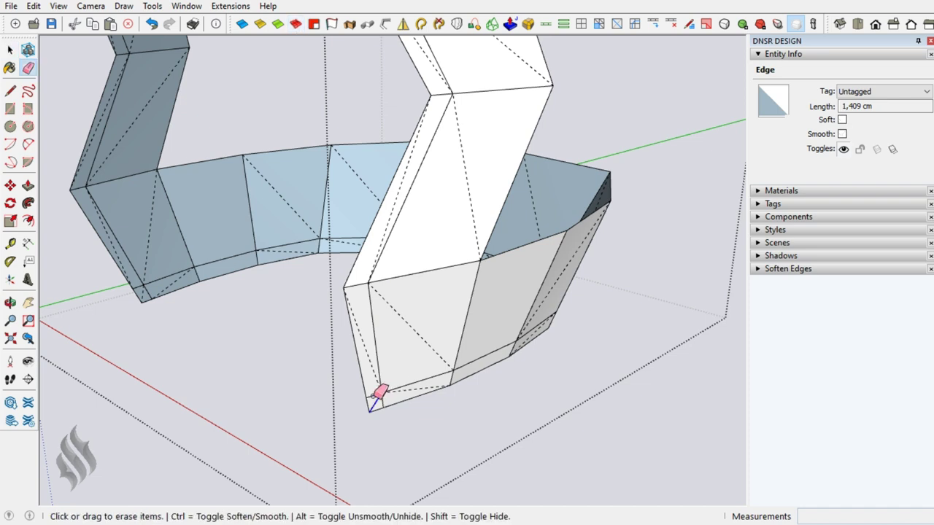
click(372, 399)
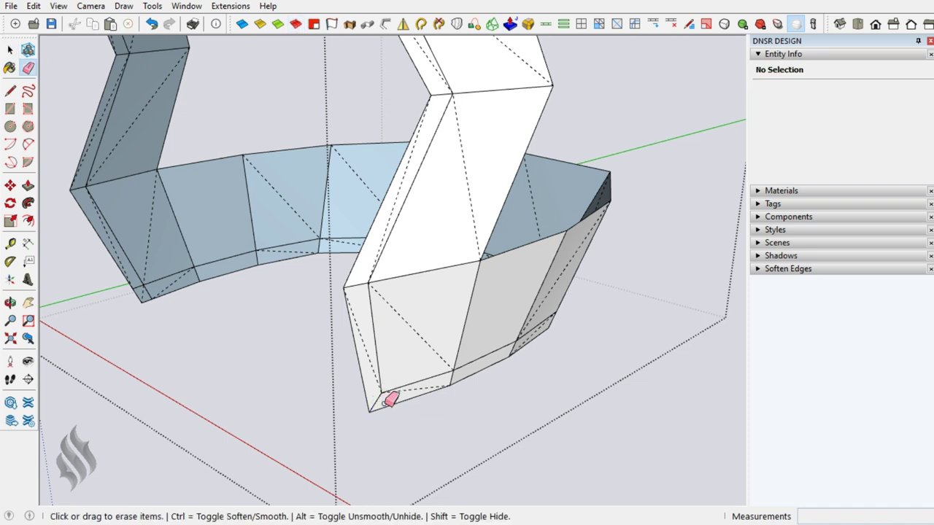
key(space)
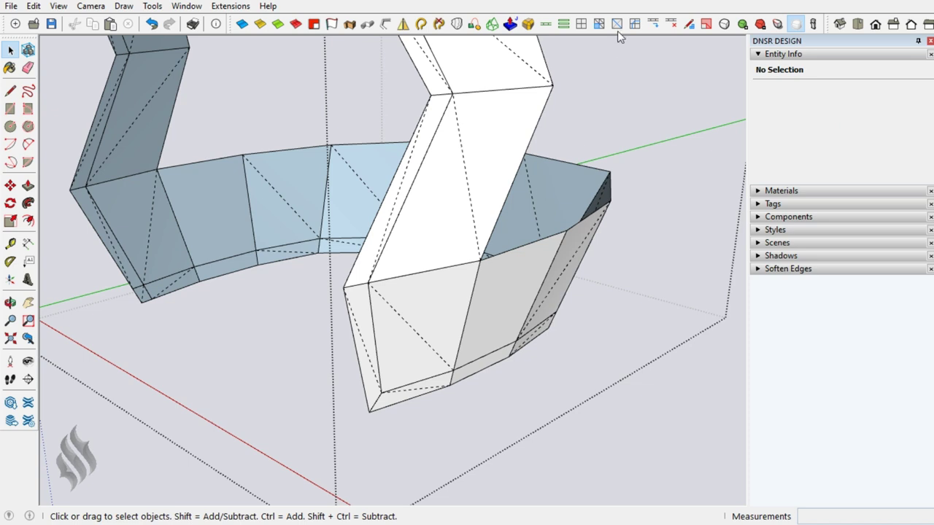
- Unsoften the short corner edge on the left strip and restore the hidden helmet shell
click(617, 25)
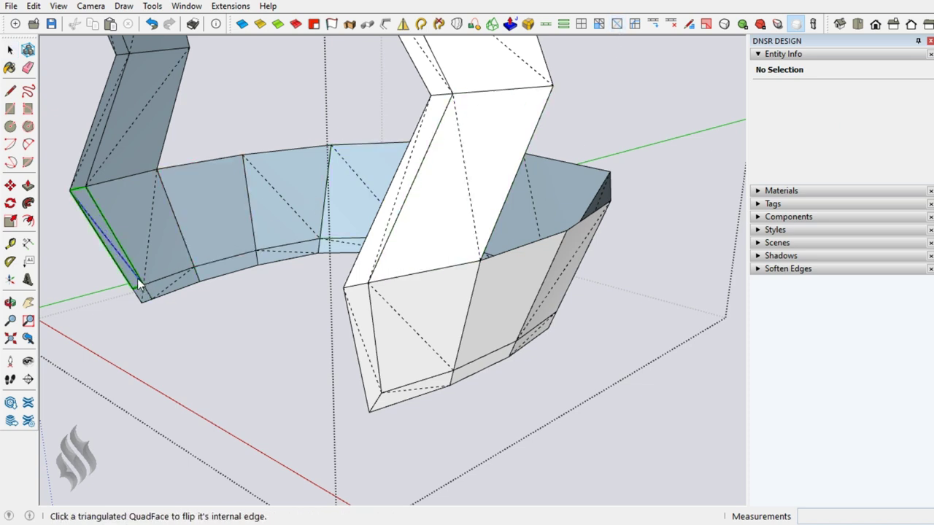
key(space)
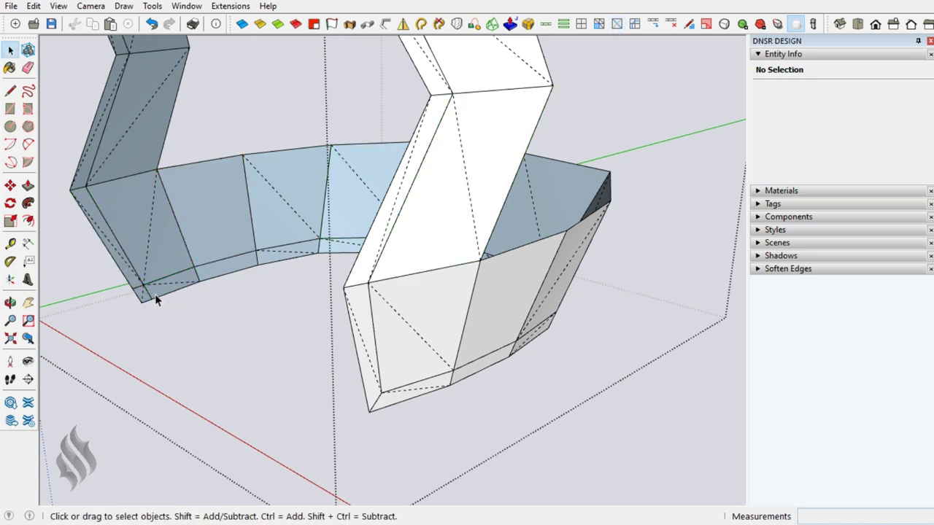
key(e)
key(space)
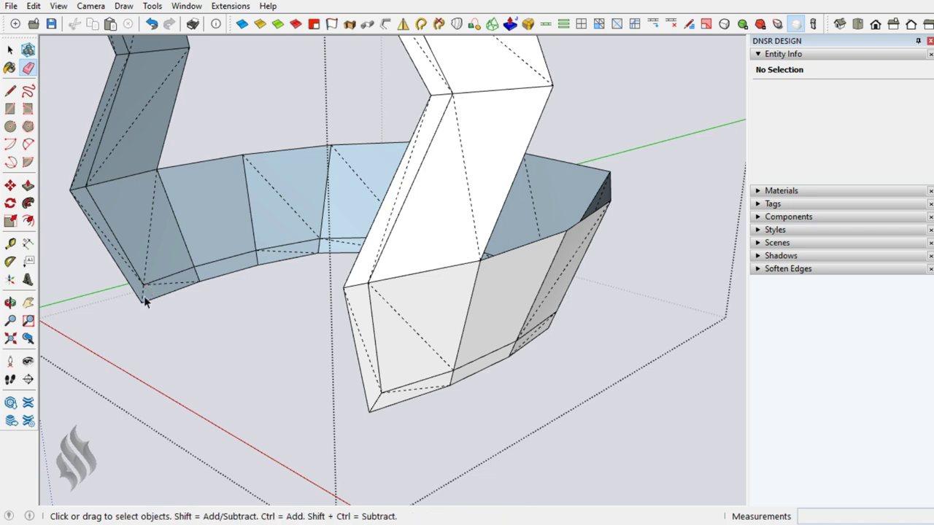
click(142, 291)
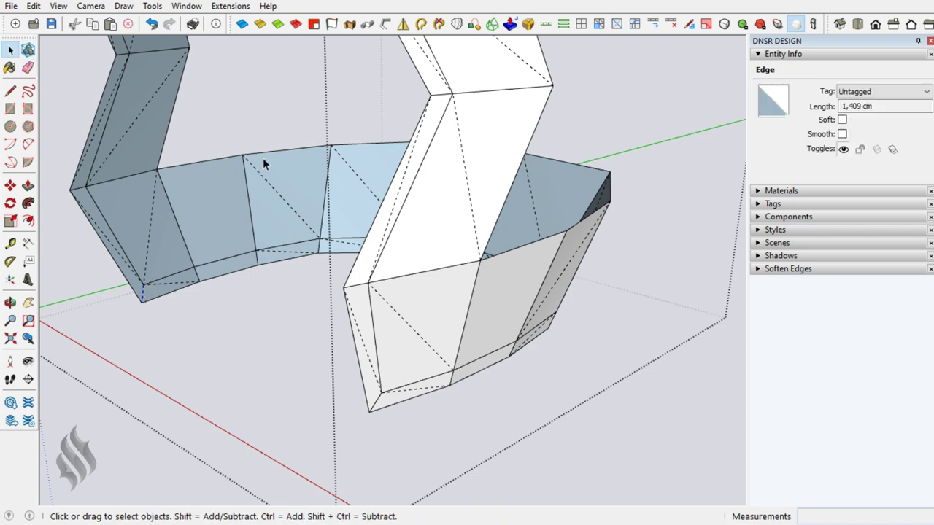
click(295, 24)
mouse_move(328, 329)
middle_down()
mouse_move(338, 354)
mouse_move(316, 306)
mouse_move(328, 355)
middle_up()
key(ctrl+z)
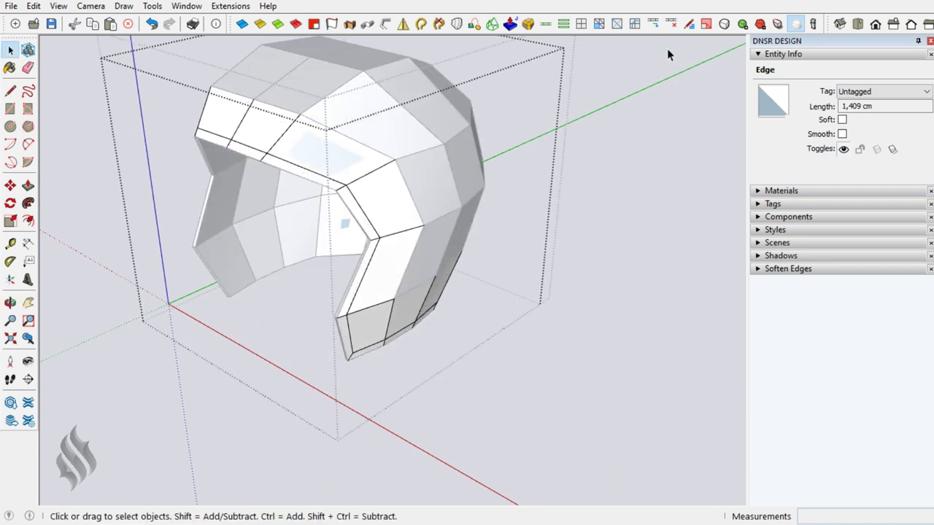
click(617, 24)
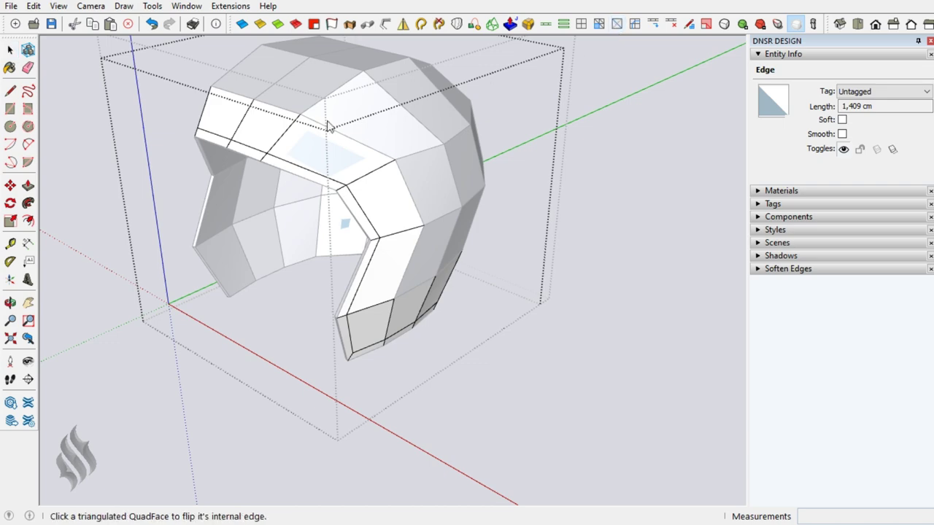
middle_drag(250, 290, 472, 297)
mouse_move(313, 307)
middle_down()
mouse_move(541, 292)
mouse_move(287, 330)
mouse_move(527, 302)
mouse_move(480, 314)
middle_up()
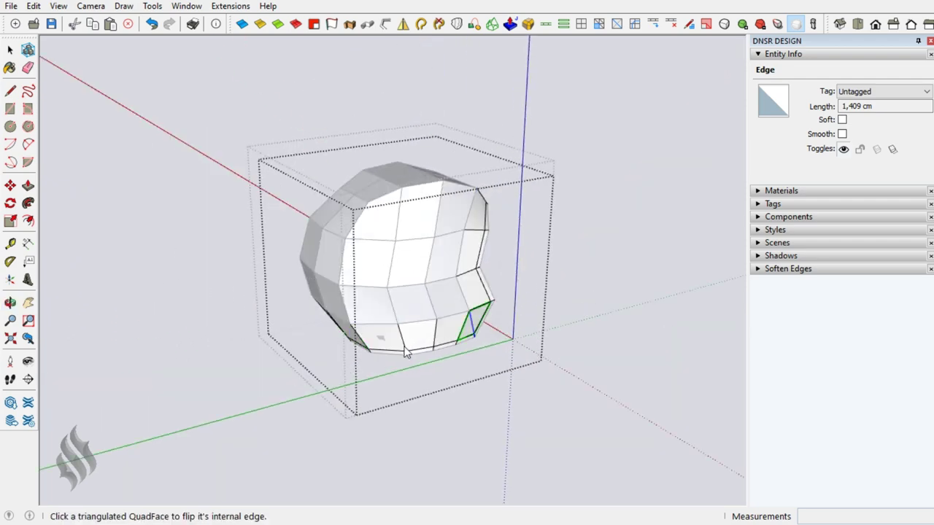
mouse_move(396, 288)
middle_down()
mouse_move(569, 270)
mouse_move(304, 317)
mouse_move(509, 308)
mouse_move(324, 288)
mouse_move(559, 294)
mouse_move(299, 298)
mouse_move(564, 304)
mouse_move(291, 311)
mouse_move(593, 309)
middle_up()
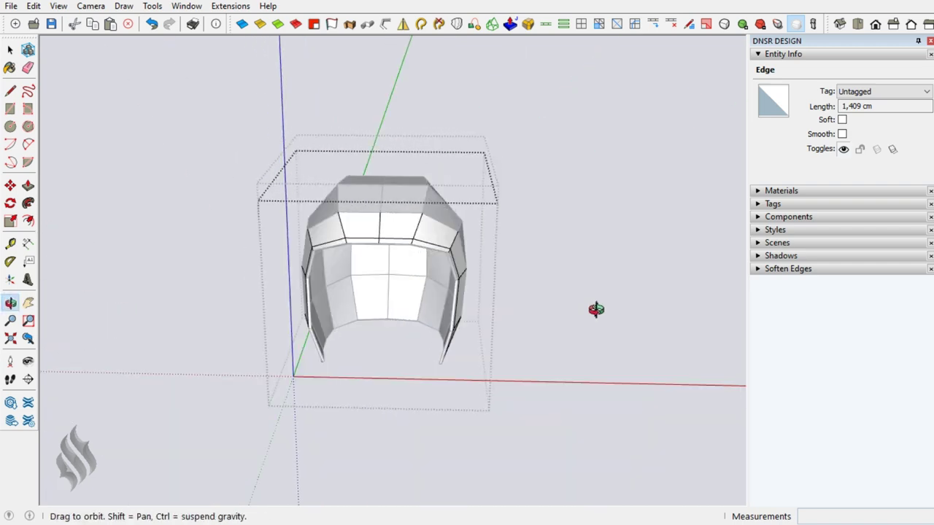
key(space)
scroll(418, 231, up, 2)
scroll(414, 248, up, 2)
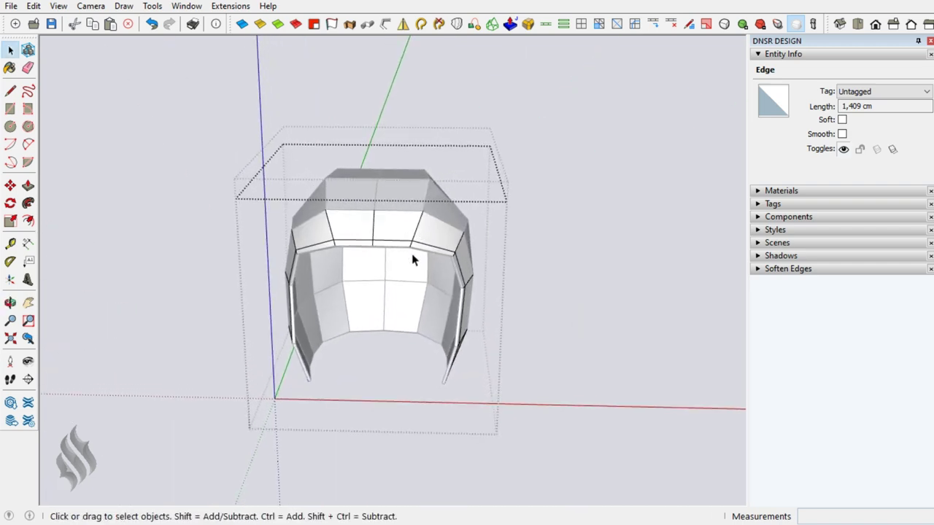
scroll(393, 245, up, 1)
scroll(378, 234, up, 1)
scroll(379, 246, up, 2)
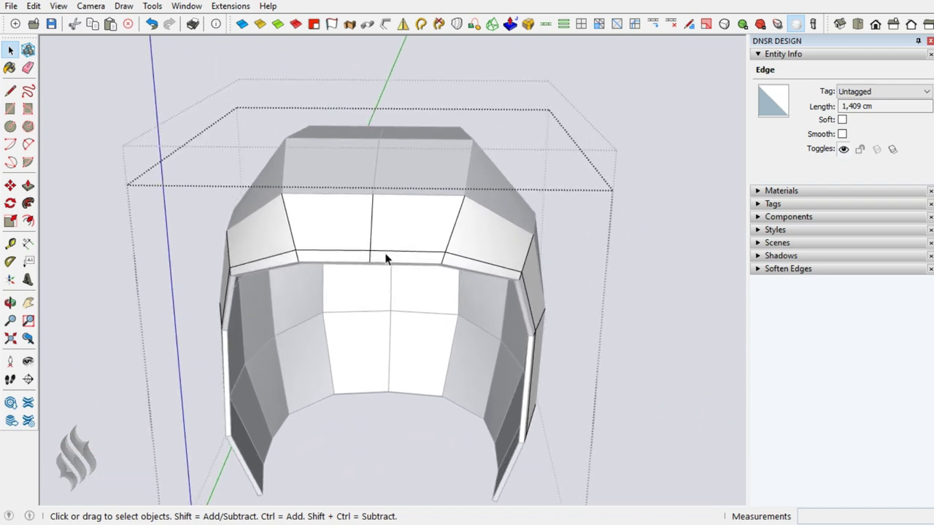
scroll(386, 256, up, 1)
click(383, 261)
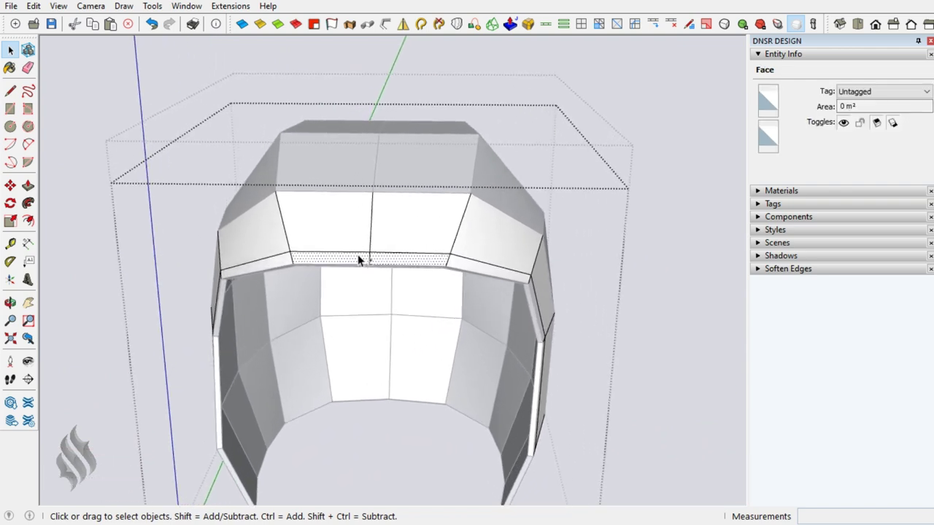
- Select the full loop of rim strip faces around the visor opening
ctrl+click(354, 259)
click(546, 23)
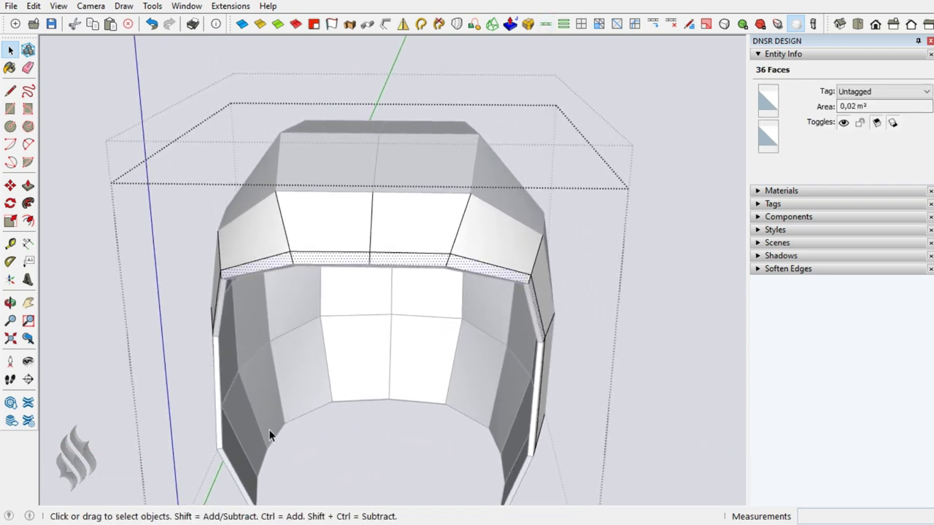
key(o)
drag(270, 413, 481, 348)
key(space)
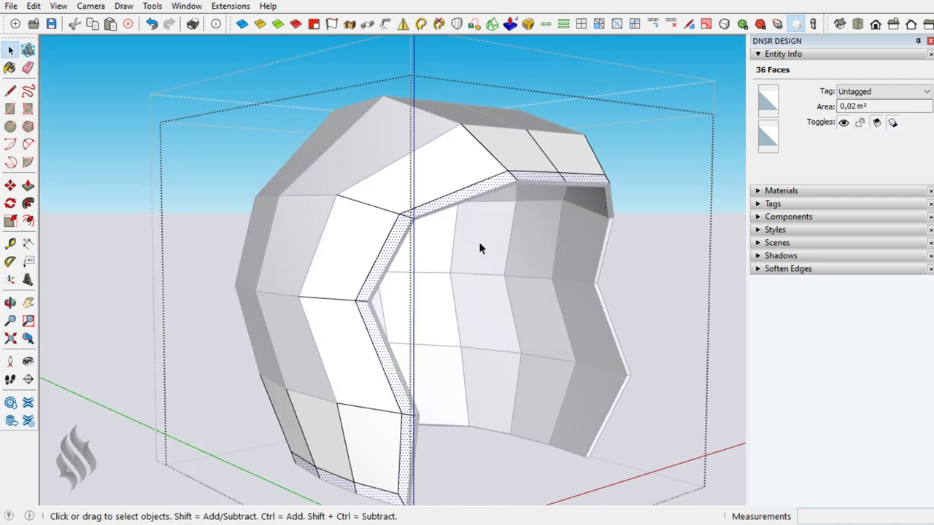
- Offset the rim faces 0,200 cm with Joint Push Pull using the first finishing option
click(511, 24)
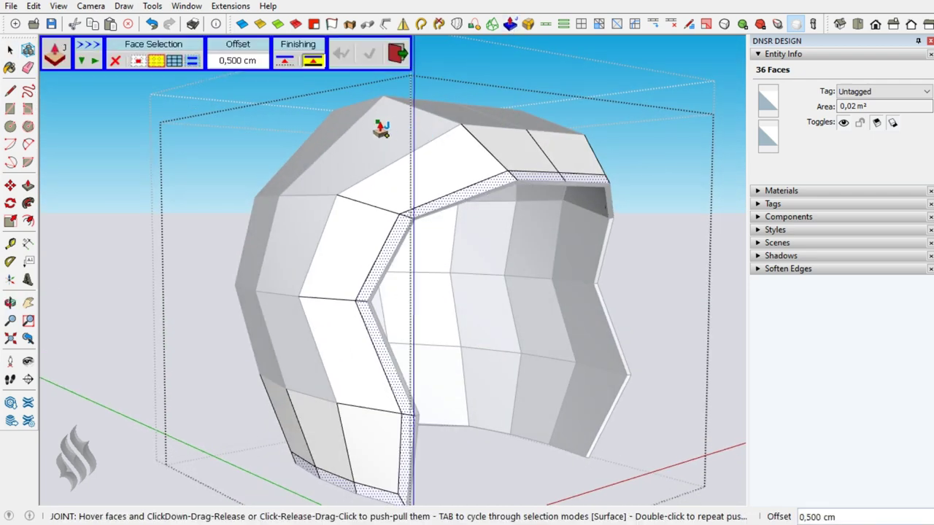
click(285, 60)
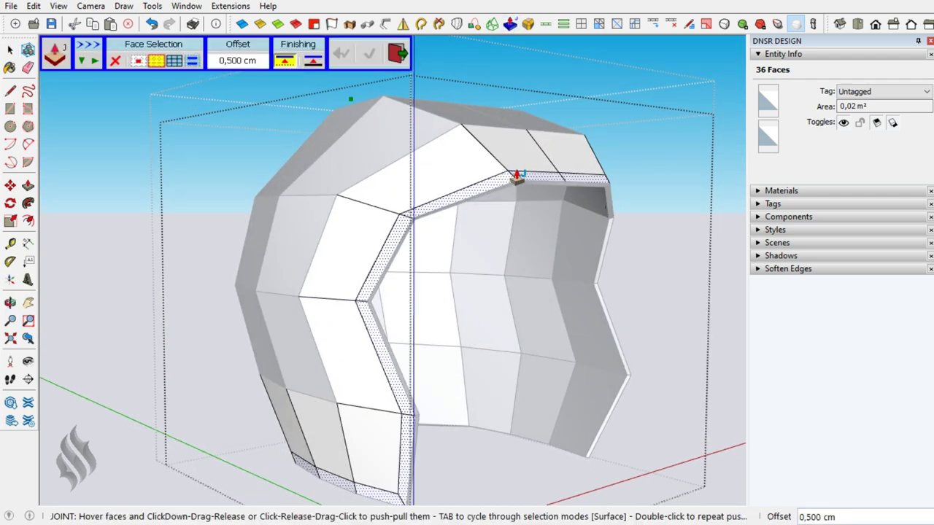
click(552, 181)
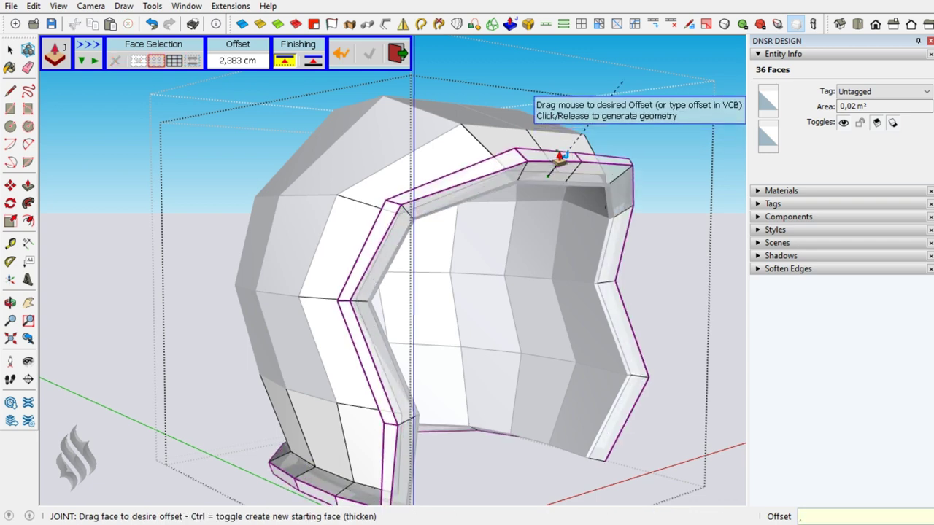
text(2)
key(Return)
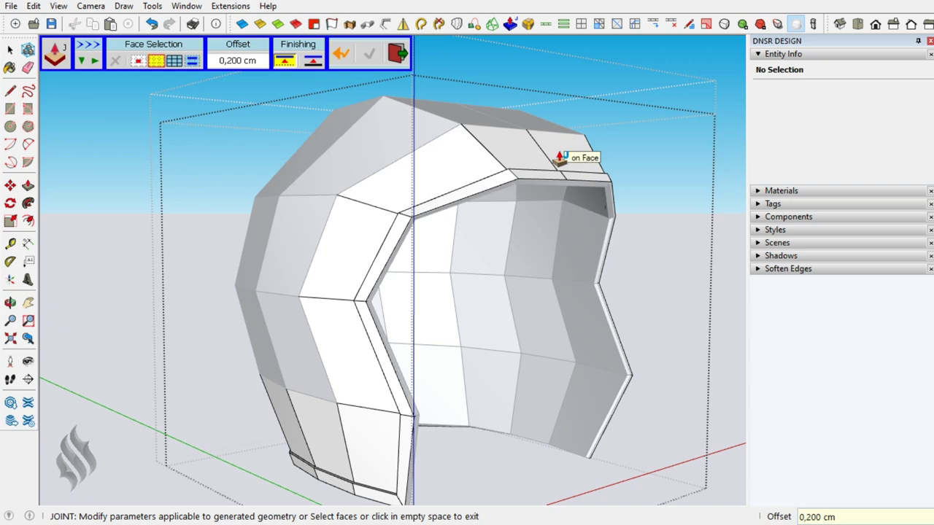
key(space)
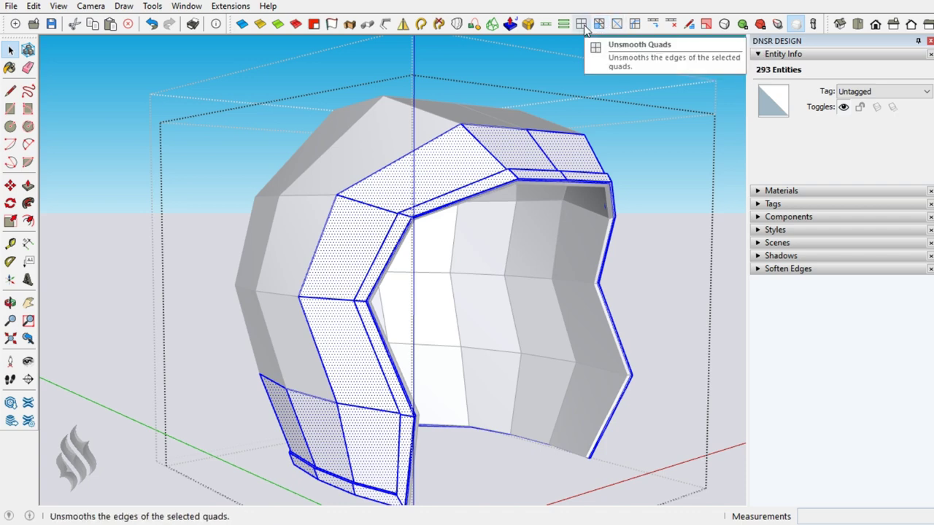
- Unsmooth the quads of the lower rim surface so its edges show
click(514, 471)
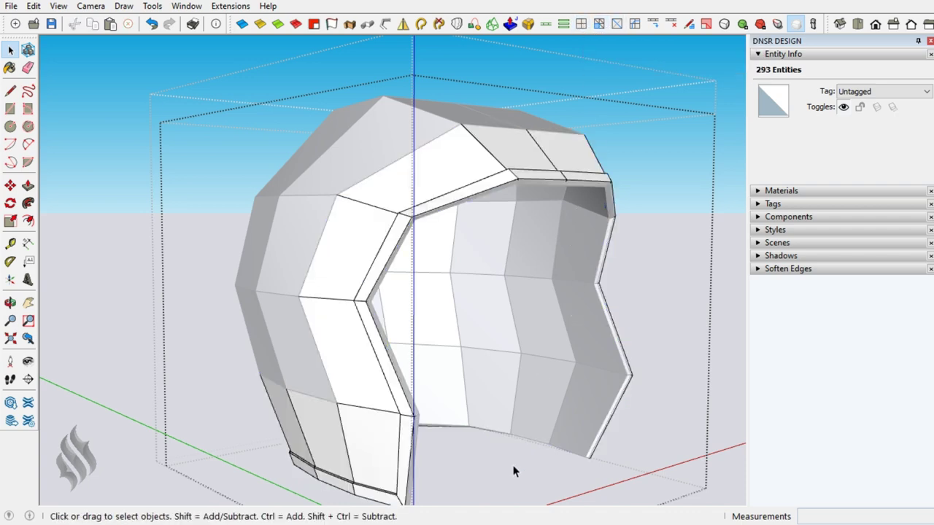
click(581, 392)
mouse_move(581, 392)
middle_down()
mouse_move(246, 423)
mouse_move(170, 392)
mouse_move(446, 490)
middle_up()
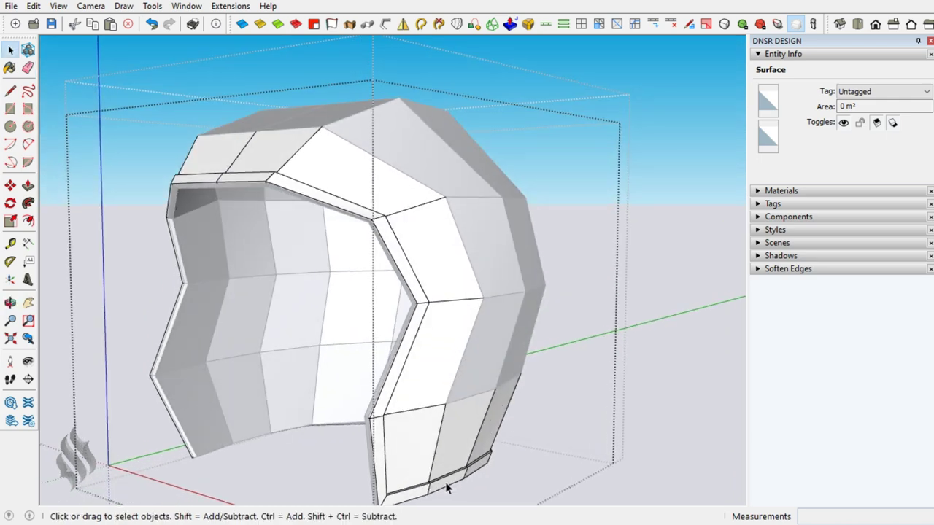
click(602, 32)
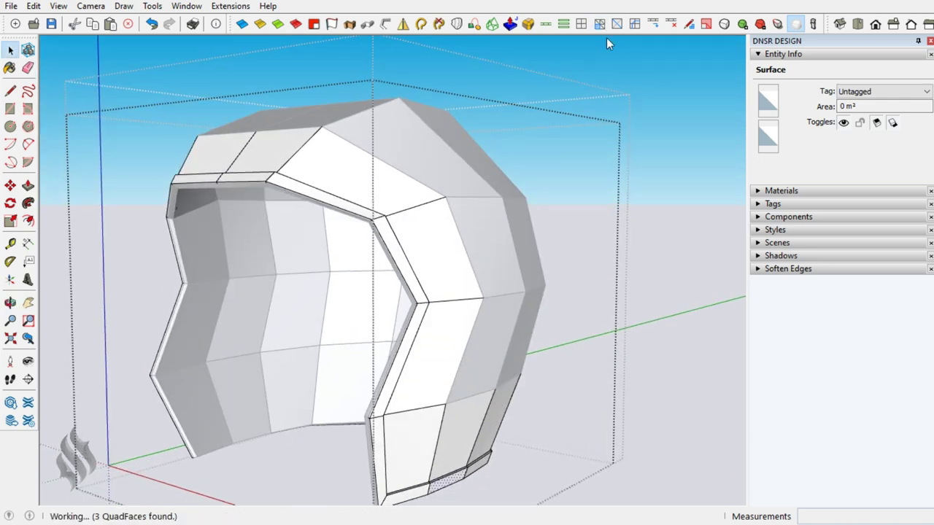
- Select the helmet group and bring up its context options
click(599, 291)
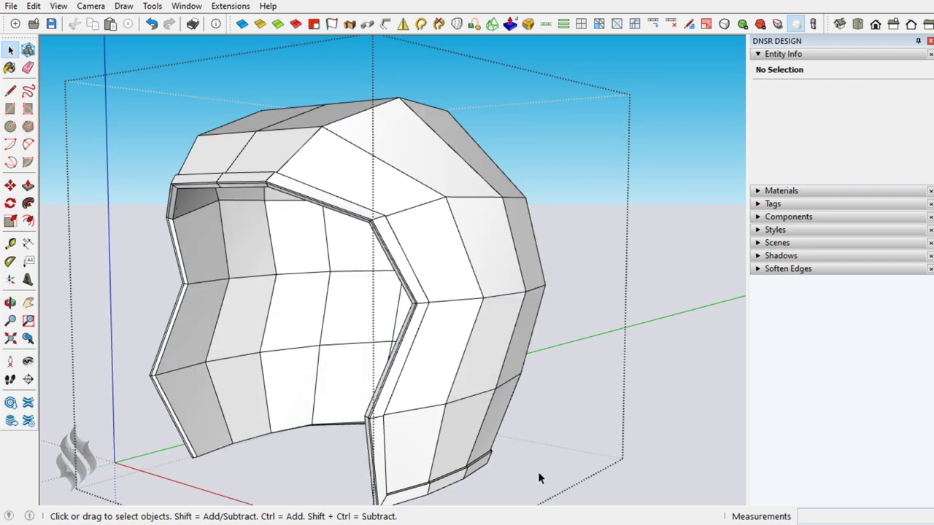
click(452, 348)
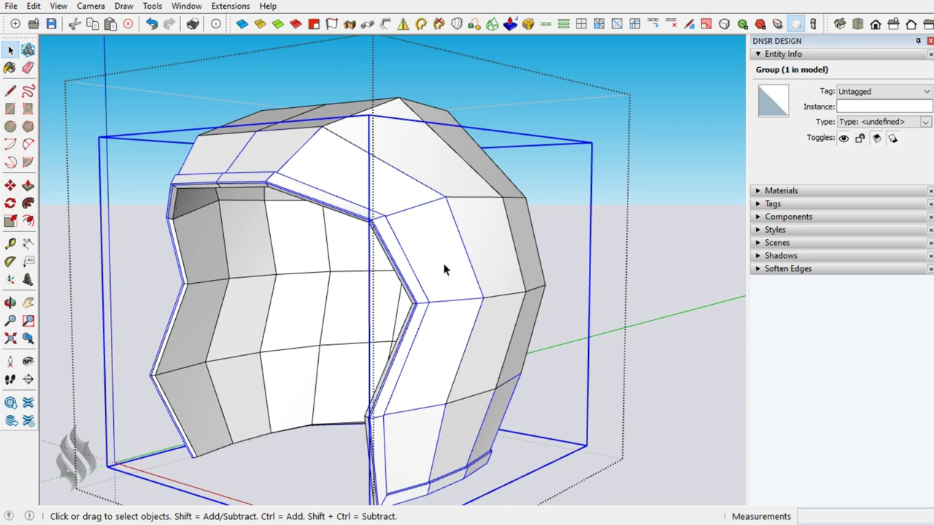
right_click(444, 269)
- Explode the helmet group, then try a visor-opening edge loop selection and clear it
click(462, 281)
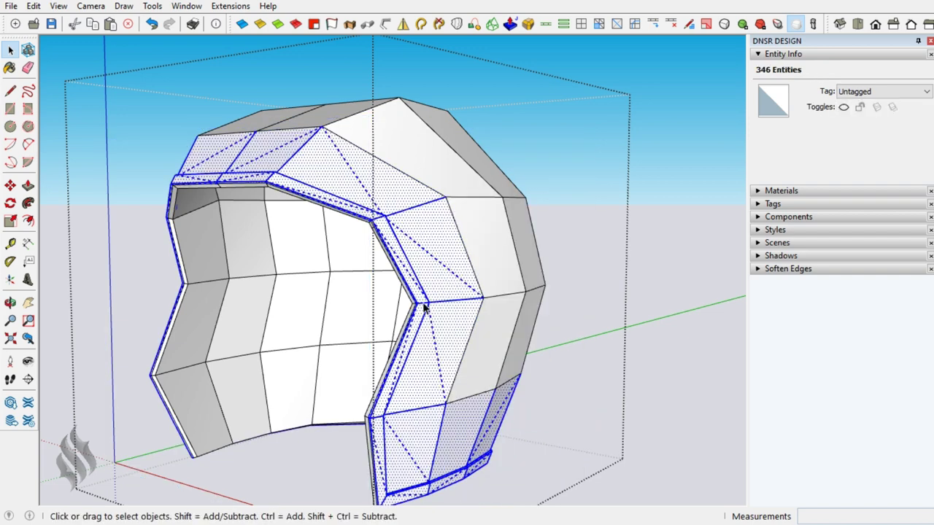
click(424, 308)
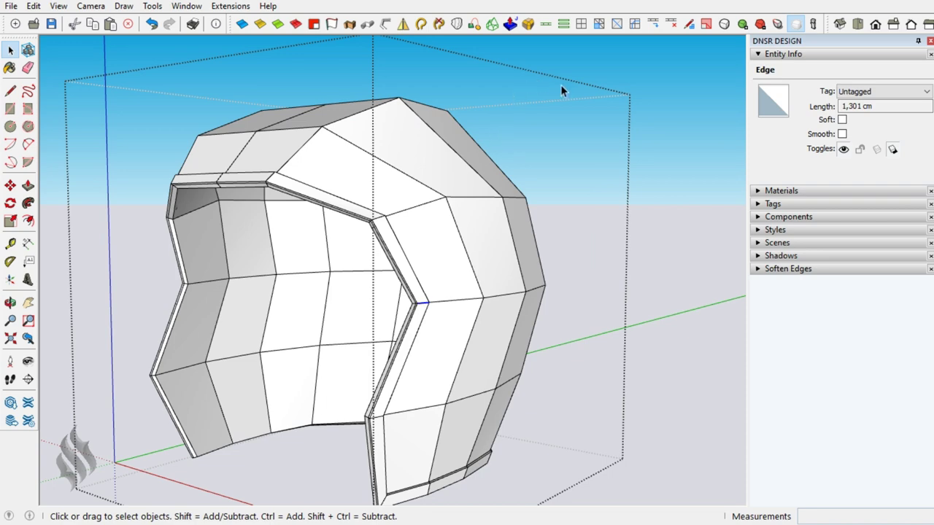
click(654, 26)
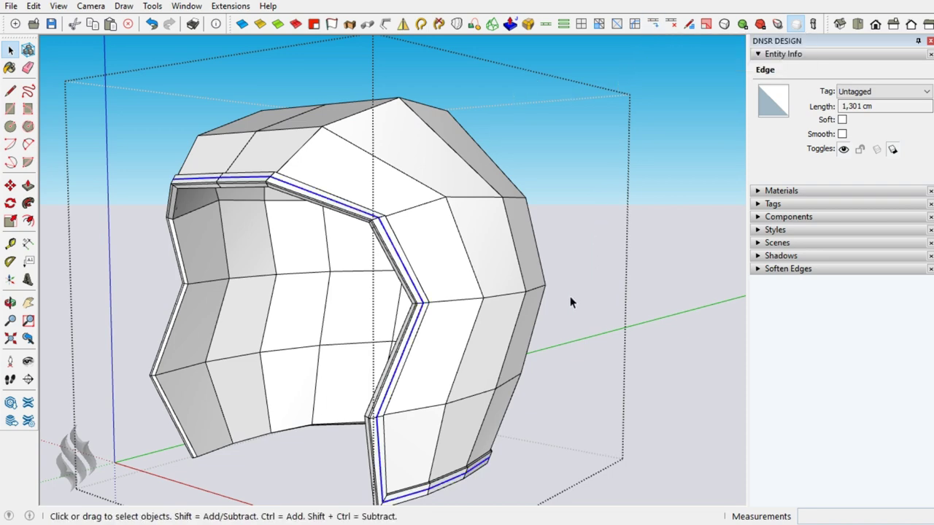
click(558, 350)
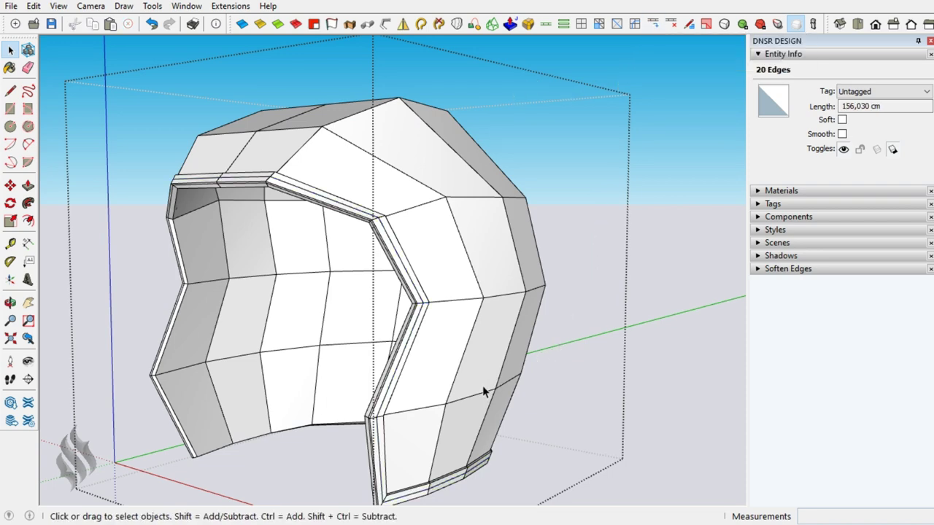
- Orbit to a side view and select one edge on the helmet's bottom rim
key(o)
drag(426, 403, 229, 442)
key(space)
scroll(223, 465, up, 2)
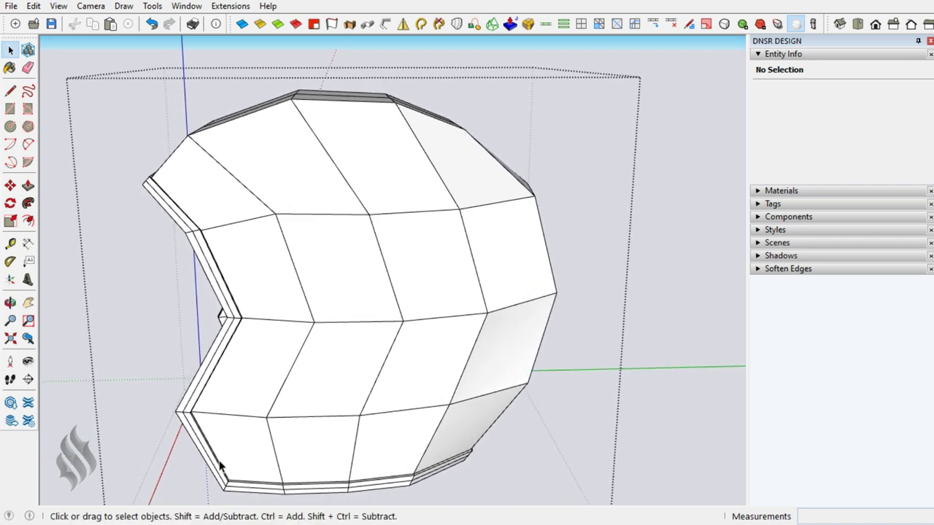
scroll(219, 469, up, 4)
scroll(219, 469, up, 3)
scroll(219, 469, up, 2)
click(219, 471)
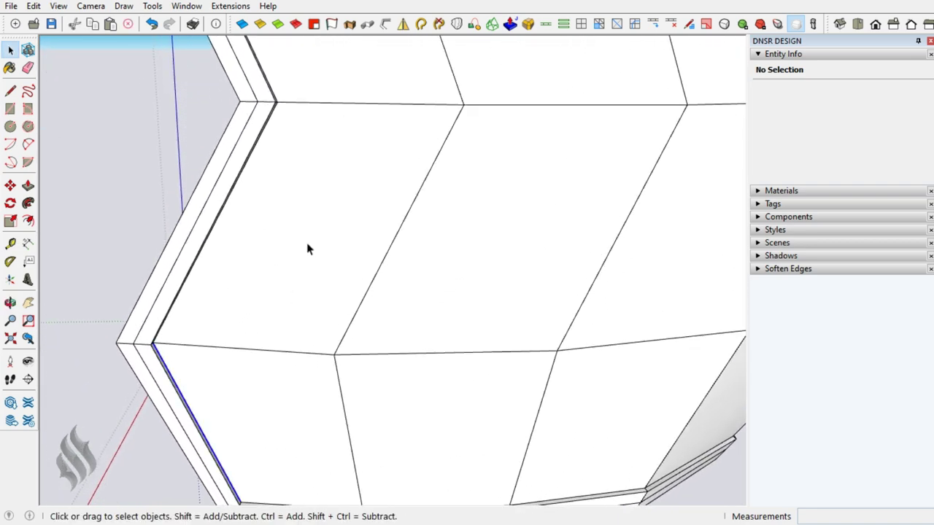
- Add the neighbouring bottom edge and extend the selection to the full 20-edge rim loop
scroll(355, 294, up, 2)
middle_drag(355, 298, 396, 365)
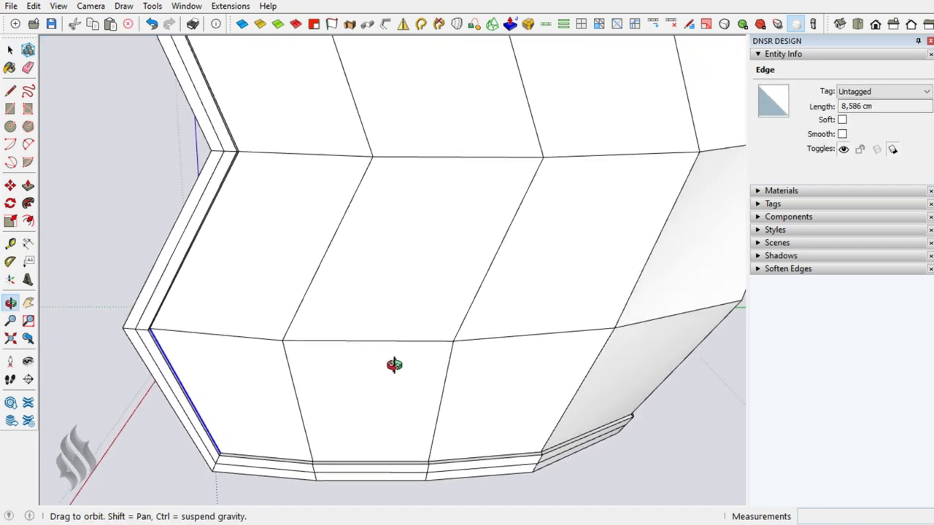
shift+click(301, 461)
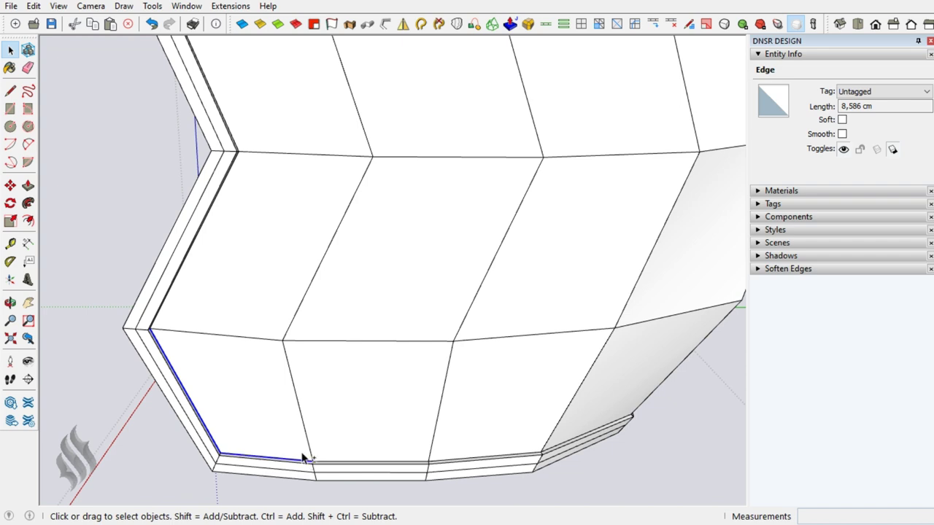
click(545, 25)
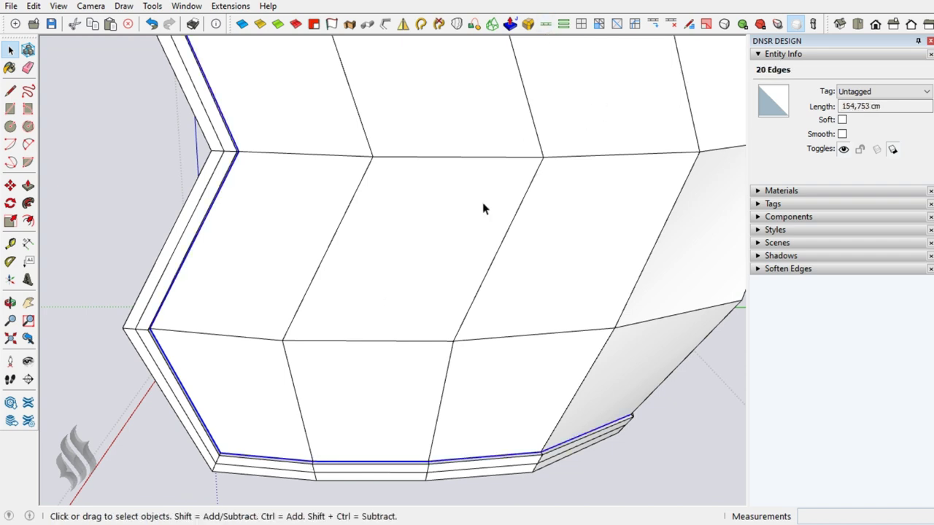
scroll(446, 281, down, 2)
scroll(442, 287, down, 2)
scroll(398, 326, down, 2)
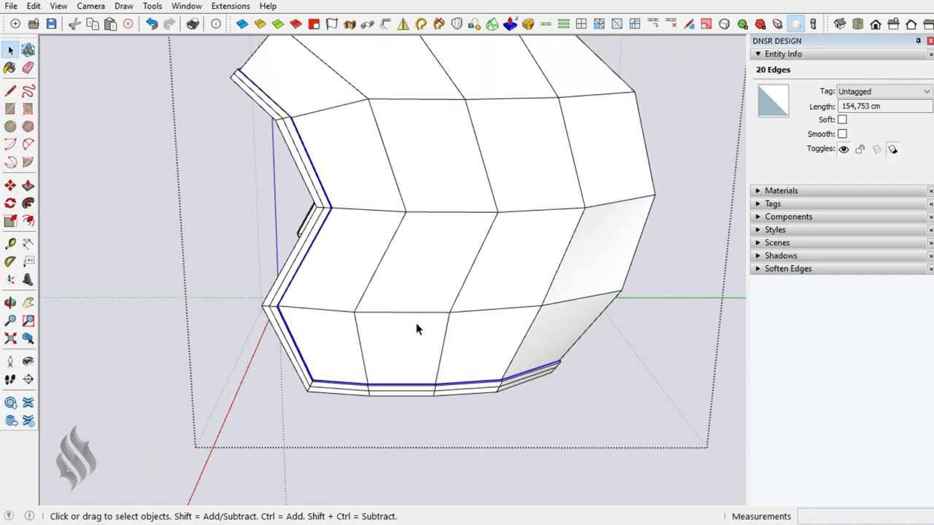
scroll(417, 329, down, 2)
middle_drag(583, 338, 434, 333)
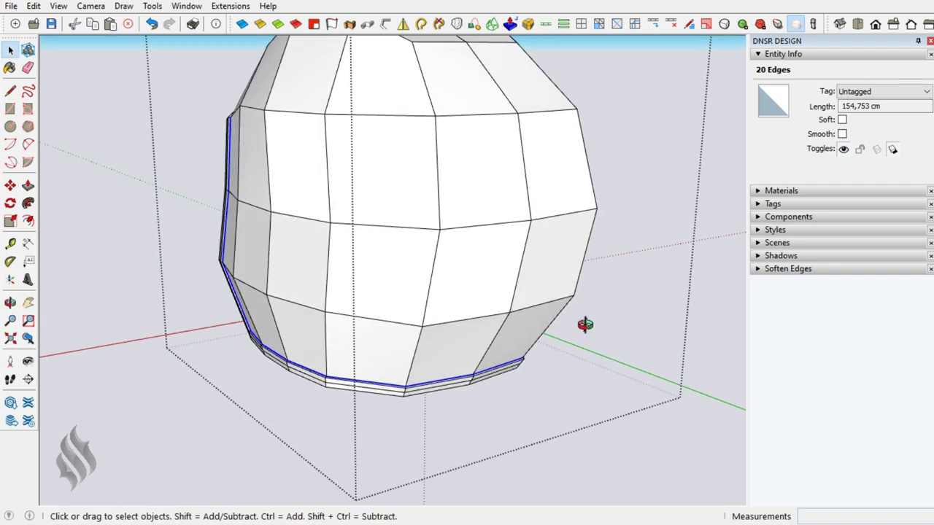
- Crease the 20 selected bottom rim edges to 1.00 with the SubD Crease tool
mouse_move(585, 325)
middle_down()
mouse_move(265, 333)
mouse_move(493, 313)
mouse_move(396, 333)
mouse_move(354, 354)
middle_up()
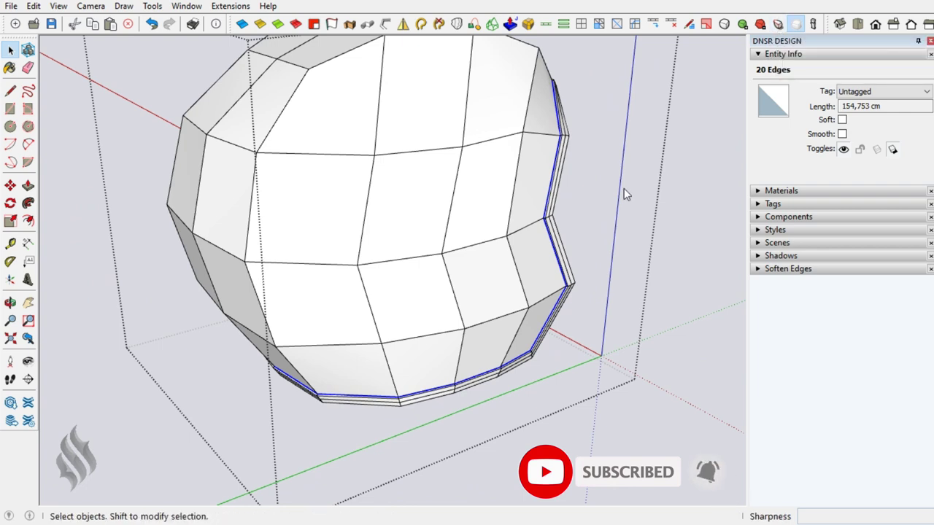
key(k)
mouse_move(562, 239)
mouse_down()
mouse_move(572, 165)
mouse_move(584, 161)
mouse_up()
key(space)
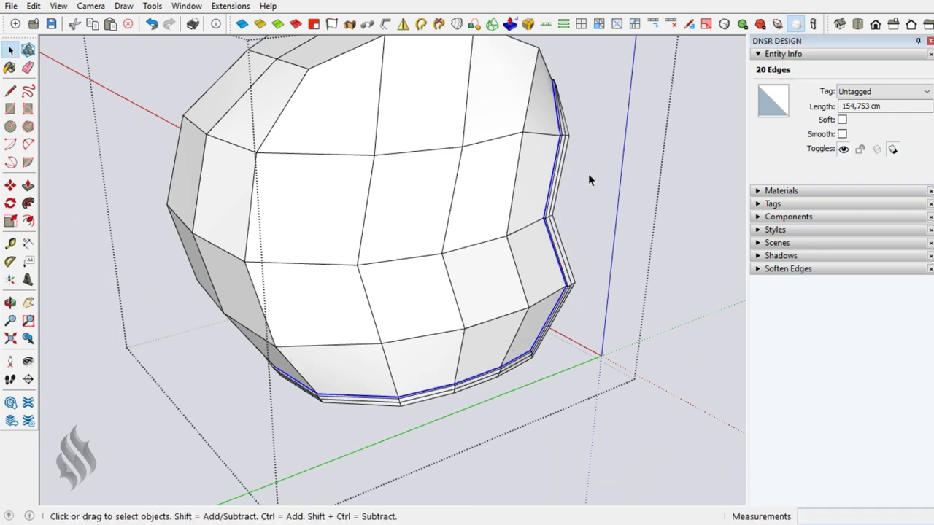
- Deselect the creased edges and select the helmet to confirm it is a Solid Group
click(599, 239)
mouse_move(550, 285)
middle_down()
mouse_move(553, 342)
mouse_move(227, 286)
middle_up()
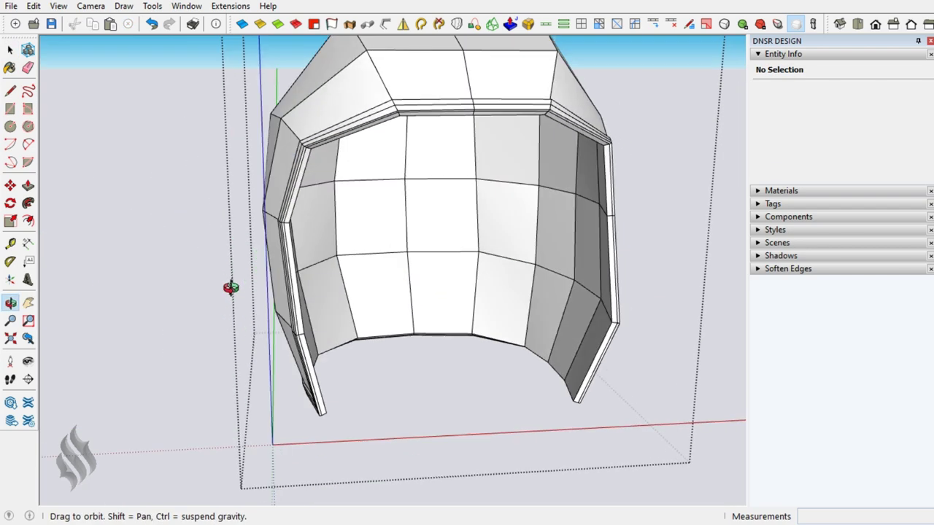
click(530, 324)
scroll(530, 324, down, 2)
scroll(530, 324, down, 2)
scroll(530, 324, down, 2)
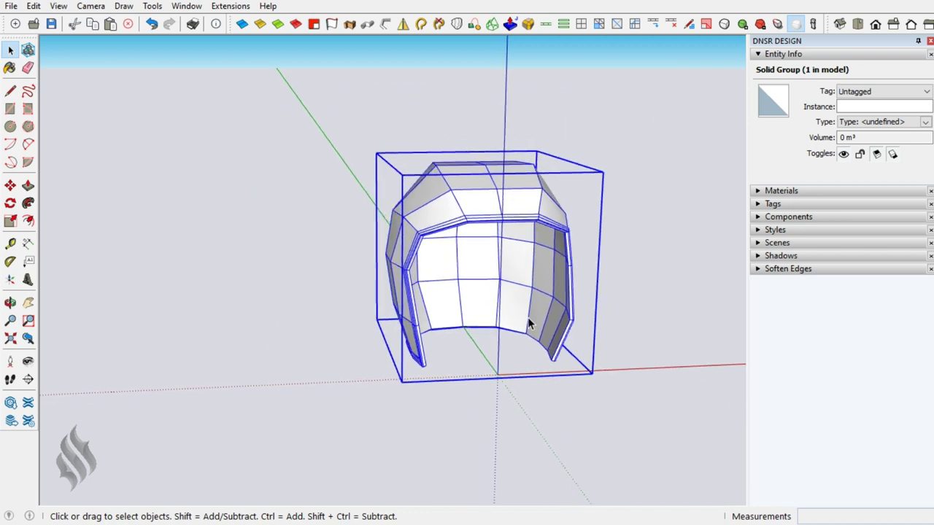
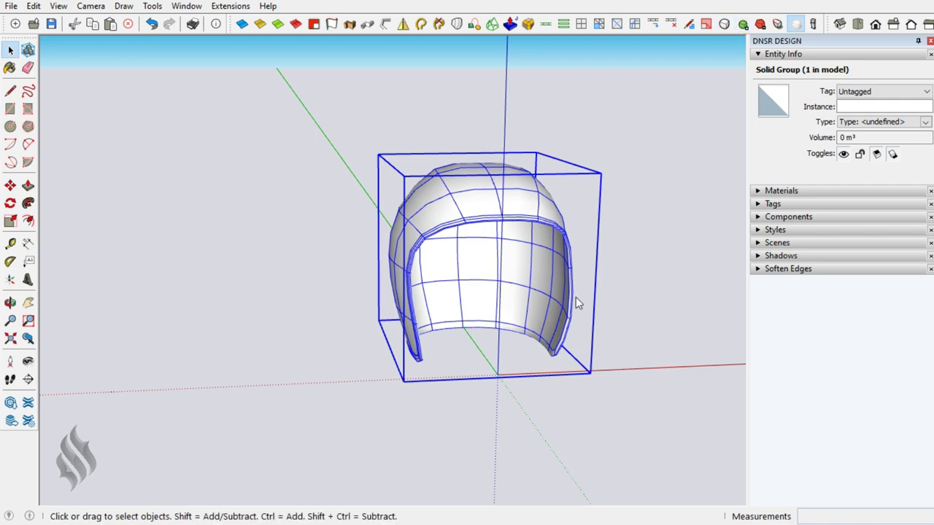
- Orbit around the helmet while toggling hidden geometry off and back on
click(575, 356)
middle_drag(558, 371, 298, 396)
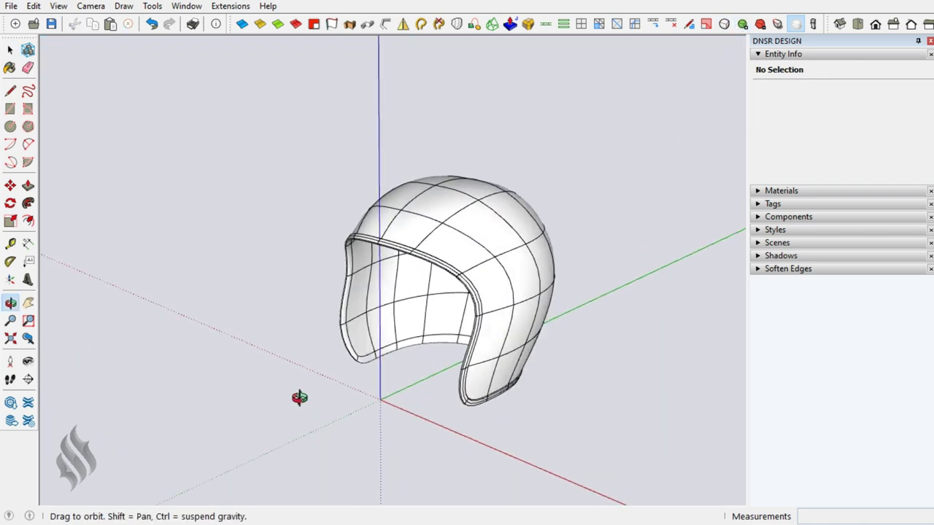
middle_drag(459, 416, 387, 423)
key(space)
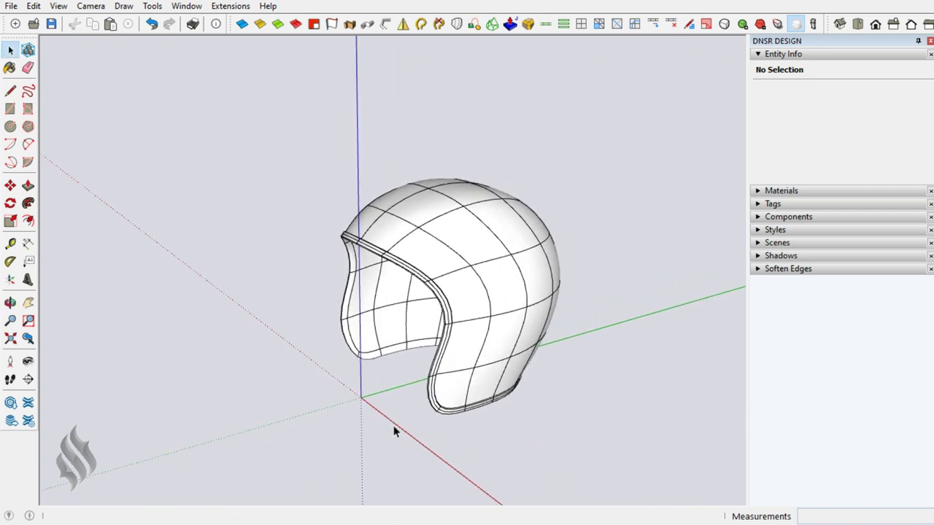
key(alt+h)
mouse_move(489, 363)
middle_down()
mouse_move(333, 317)
mouse_move(545, 390)
mouse_move(554, 433)
middle_up()
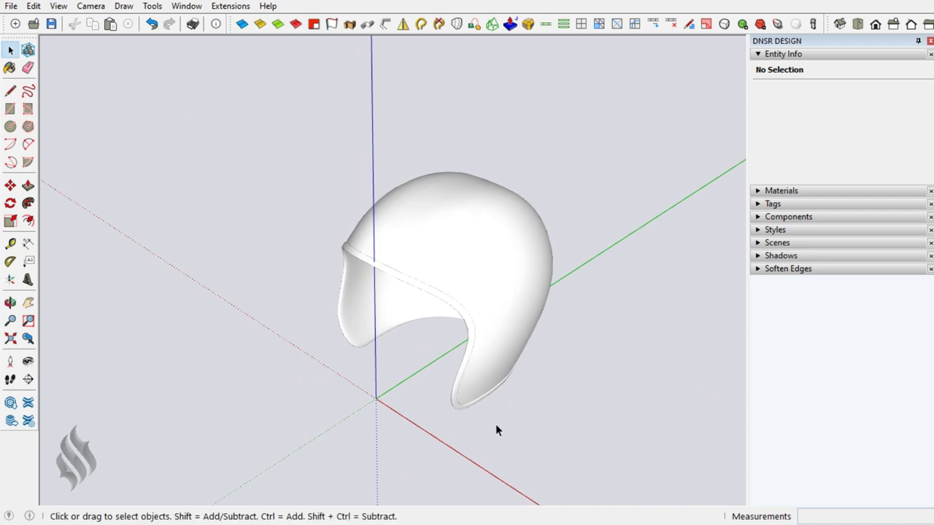
key(alt+h)
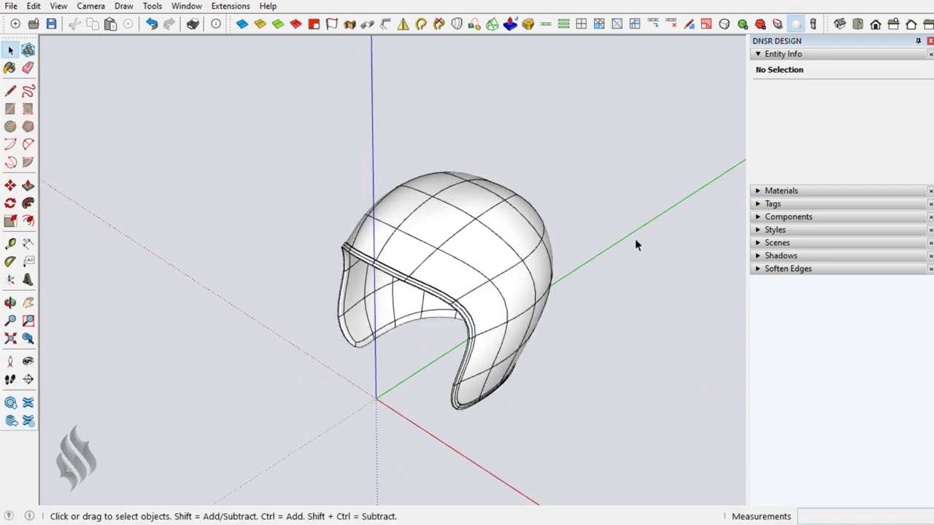
- Turn off the helmet group's subdivision preview and view the low-poly cage from behind
click(525, 276)
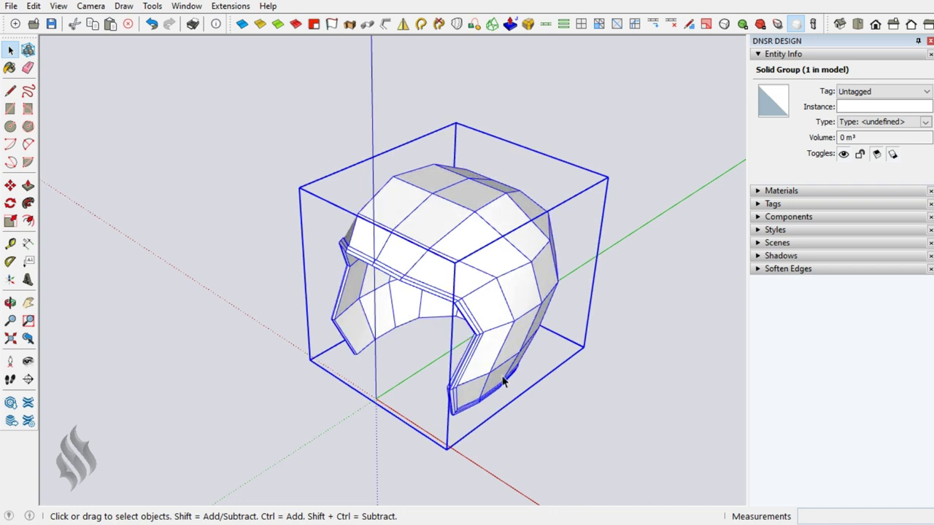
click(509, 436)
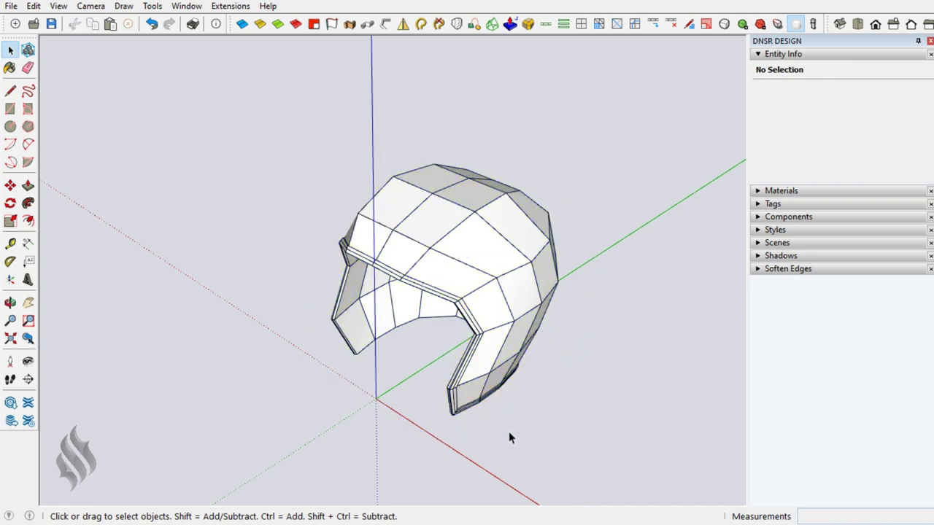
mouse_move(459, 427)
middle_down()
mouse_move(491, 250)
mouse_move(426, 355)
mouse_move(494, 298)
mouse_move(529, 230)
middle_up()
- Inside the helmet group, select all 43 inner shell faces for copying
double_click(439, 281)
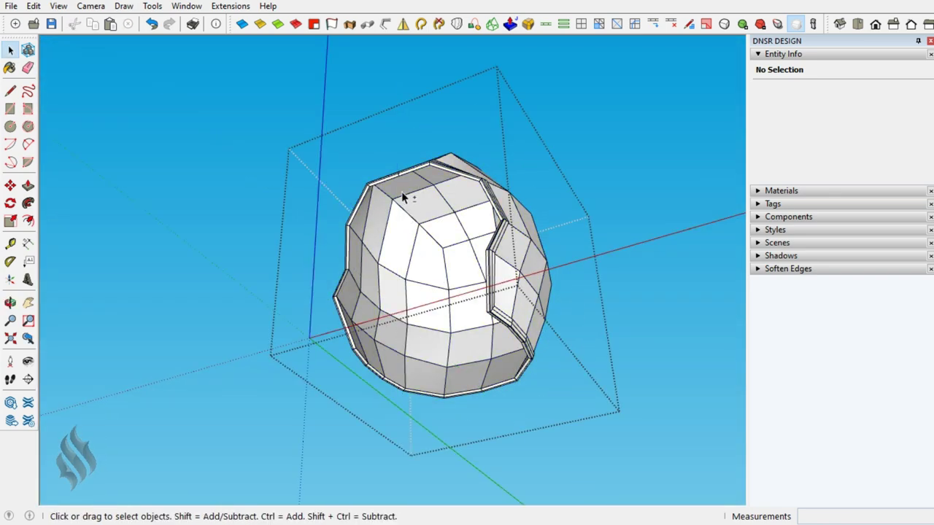
click(464, 271)
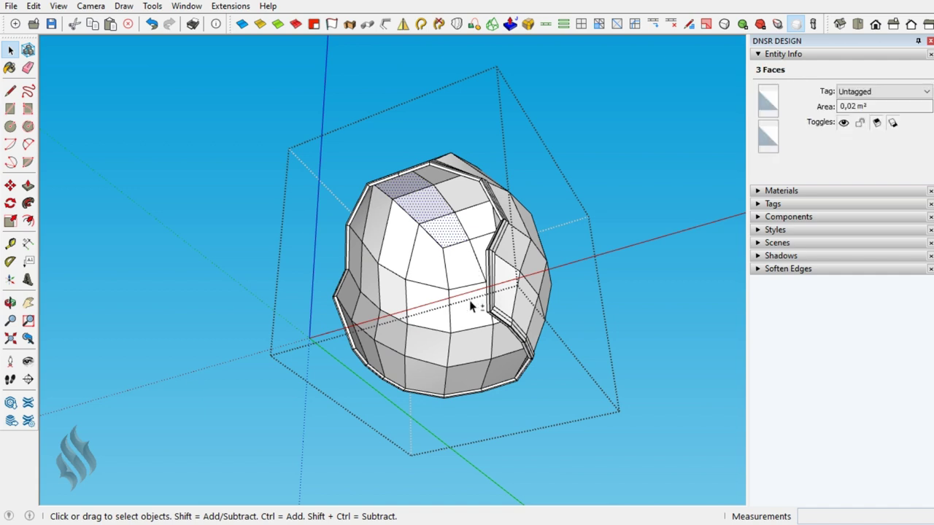
shift+click(471, 378)
shift+click(435, 381)
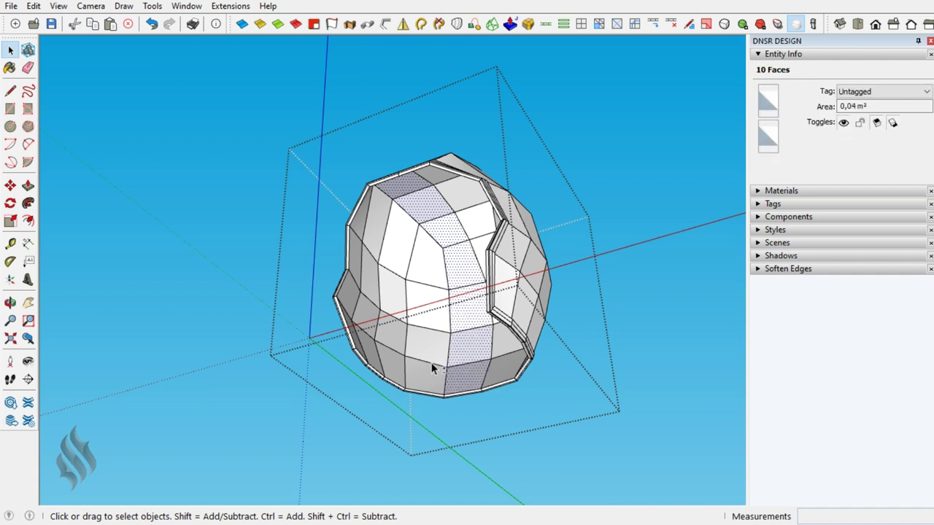
shift+click(432, 343)
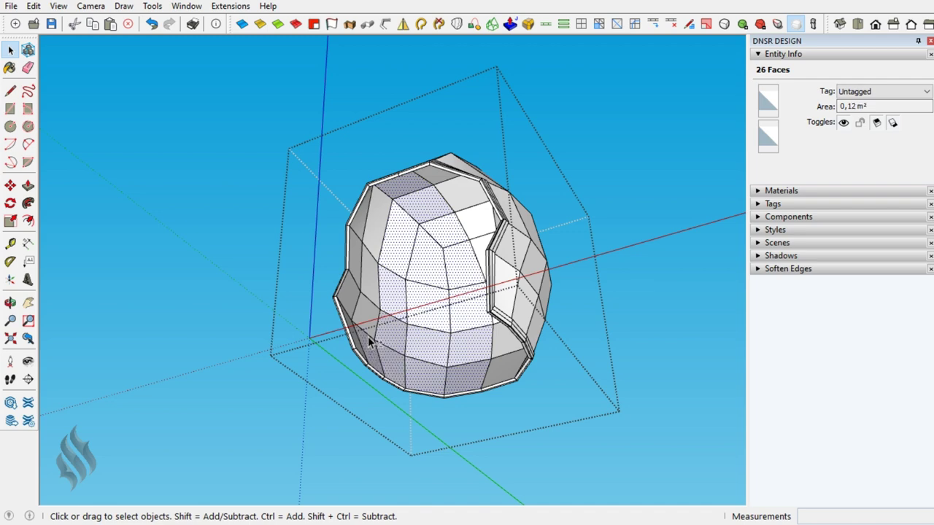
shift+click(368, 247)
shift+click(438, 276)
middle_drag(443, 304, 266, 219)
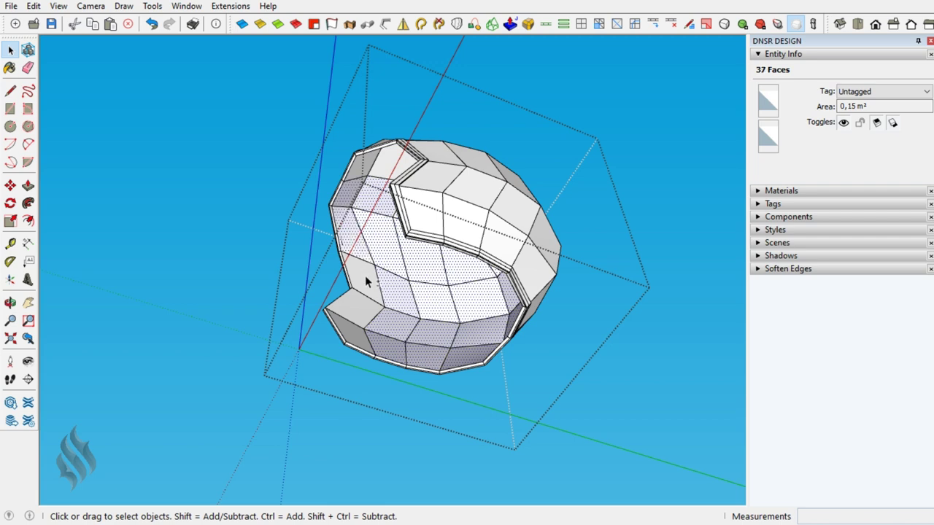
shift+click(359, 334)
shift+click(387, 264)
click(34, 6)
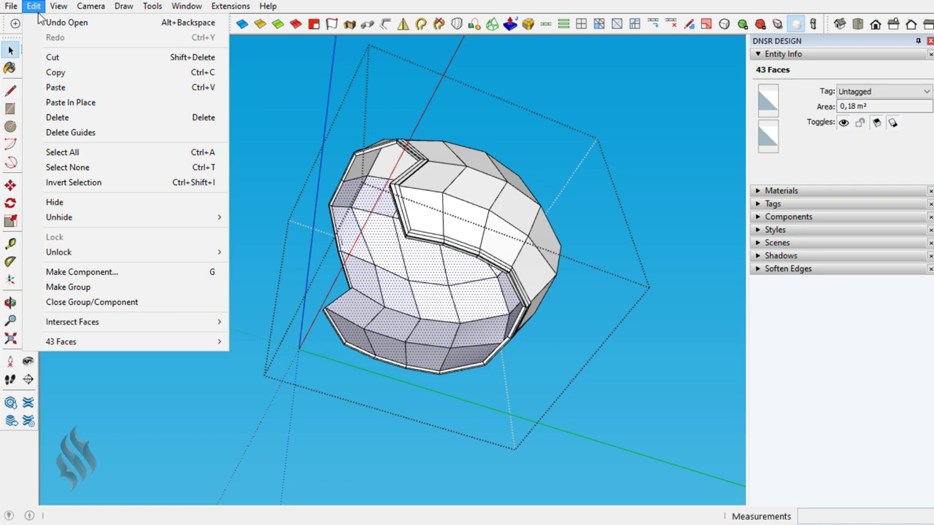
- Copy the selected inner faces and paste them in place
click(60, 71)
click(283, 217)
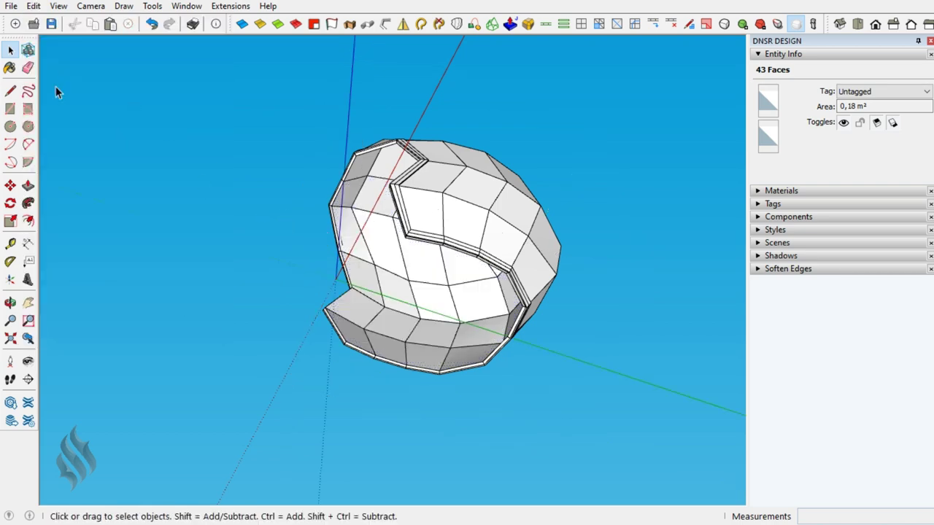
click(33, 6)
click(98, 106)
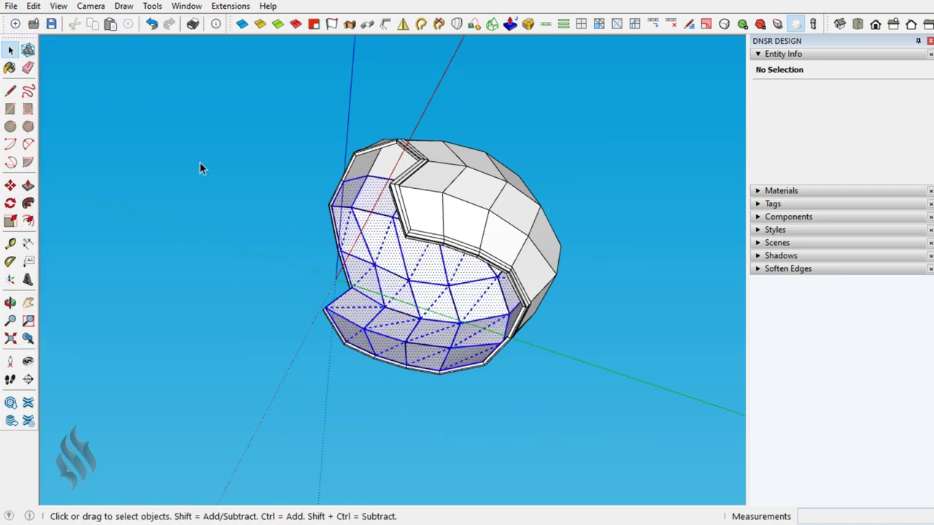
- Make the pasted faces a new group, open it, and select all its geometry
right_click(385, 252)
click(436, 260)
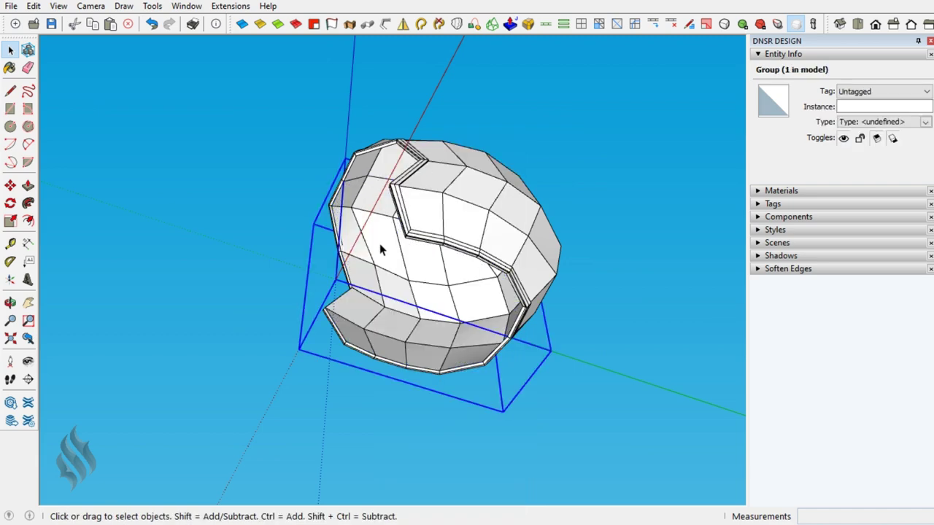
double_click(378, 246)
middle_drag(379, 241, 486, 376)
middle_drag(424, 282, 453, 358)
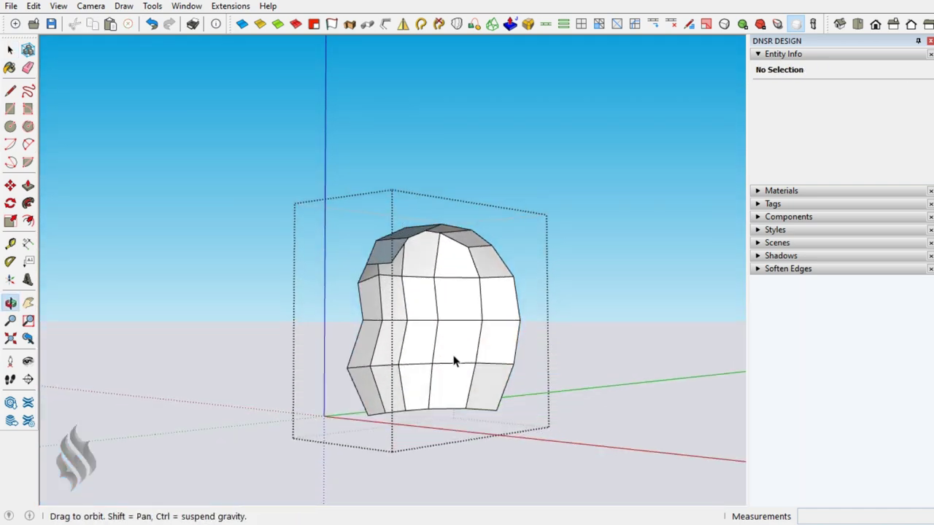
triple_click(491, 274)
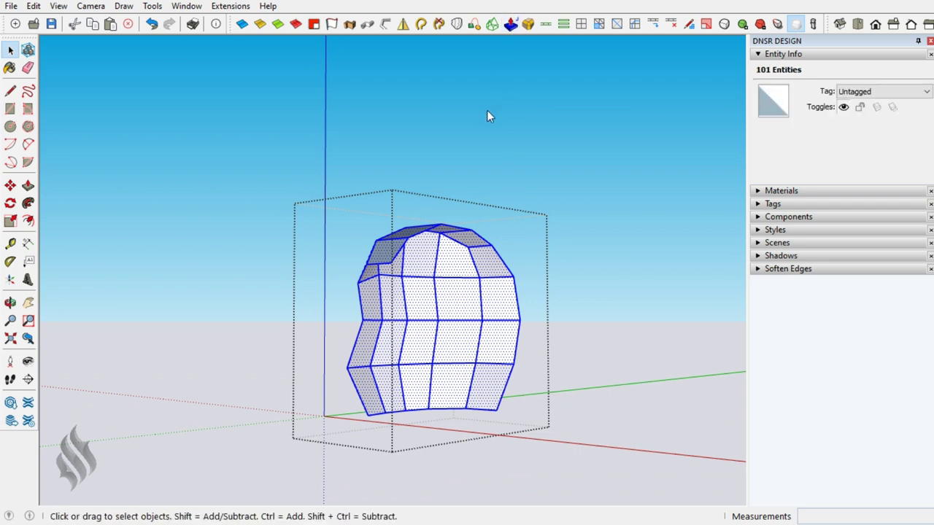
- Thicken the copied shell faces by 5 cm with Joint Push Pull's finishing option
key(j)
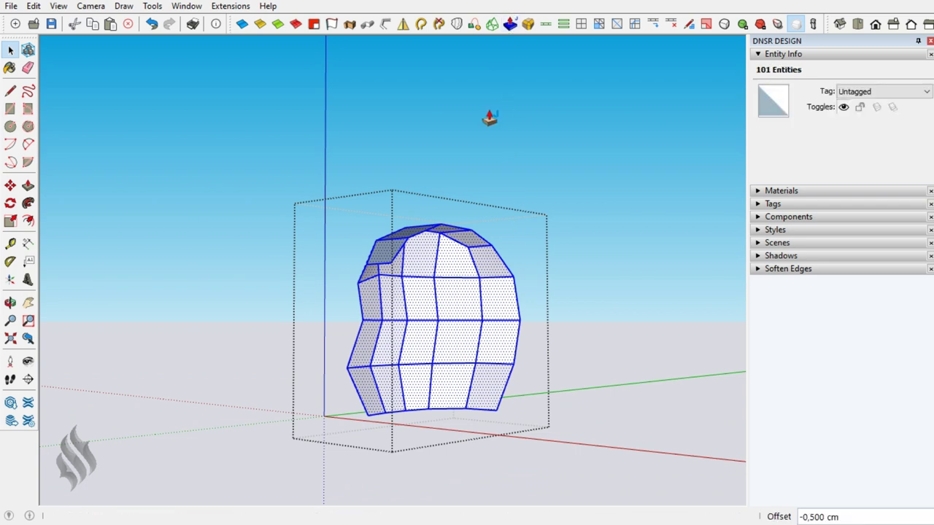
click(313, 63)
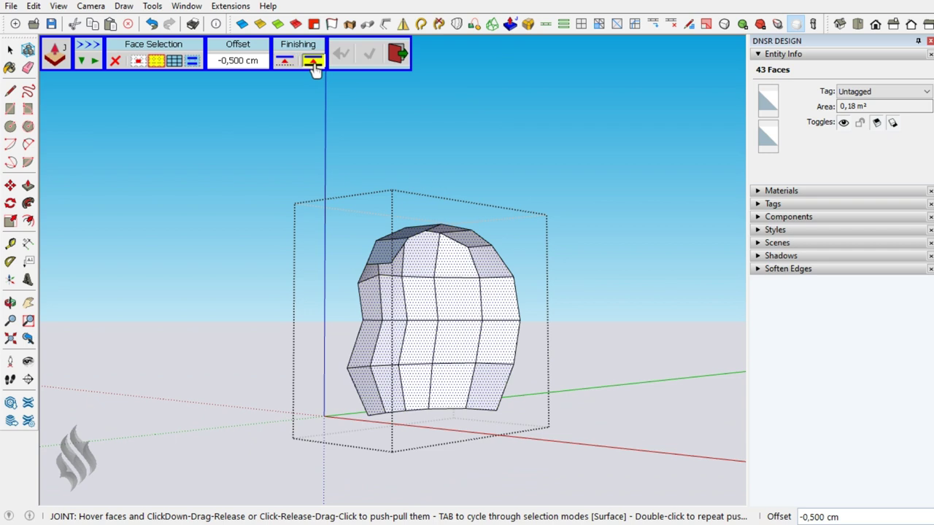
click(407, 285)
text(5)
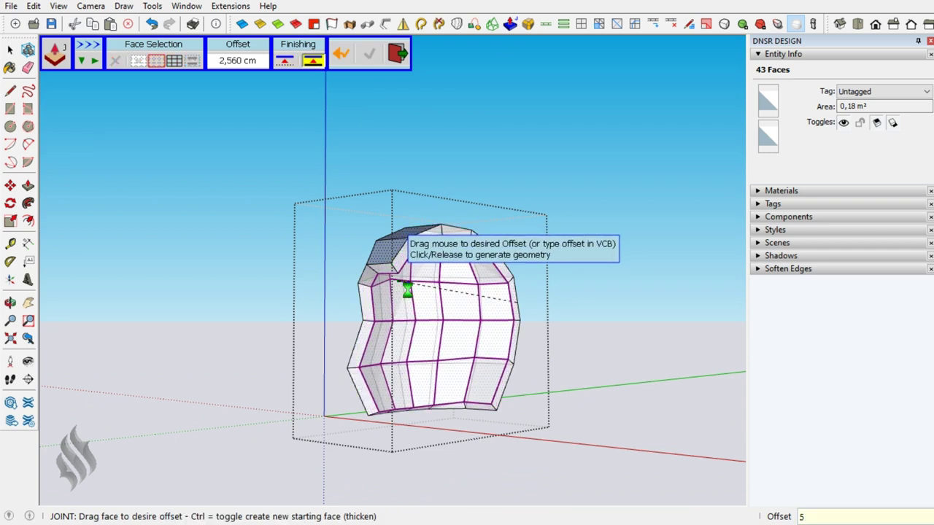
key(Return)
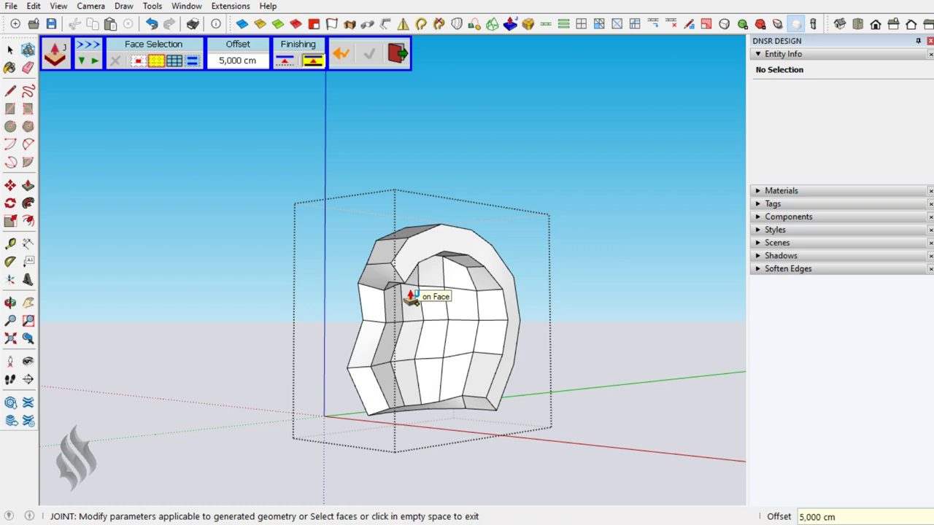
key(space)
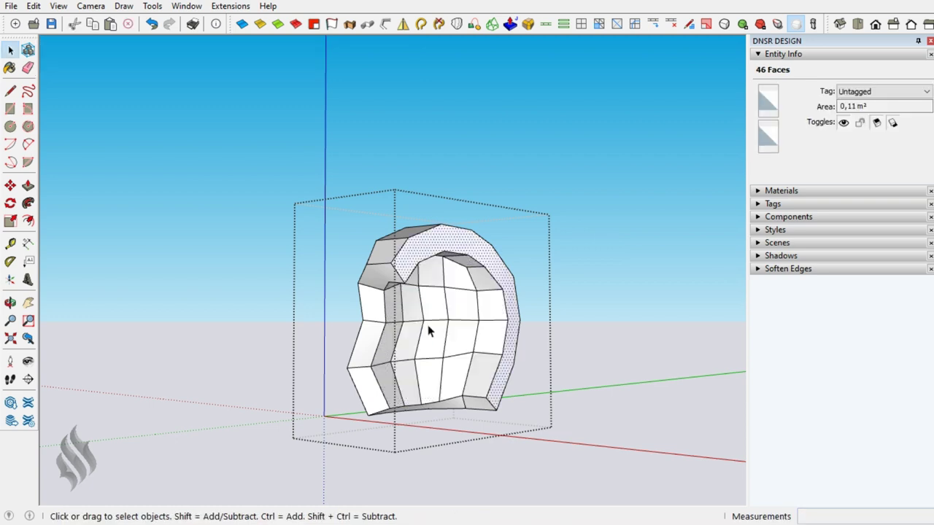
- Loop-select the bottom edge and move it 0.5 cm along the blue axis with Vertex Tools
click(450, 404)
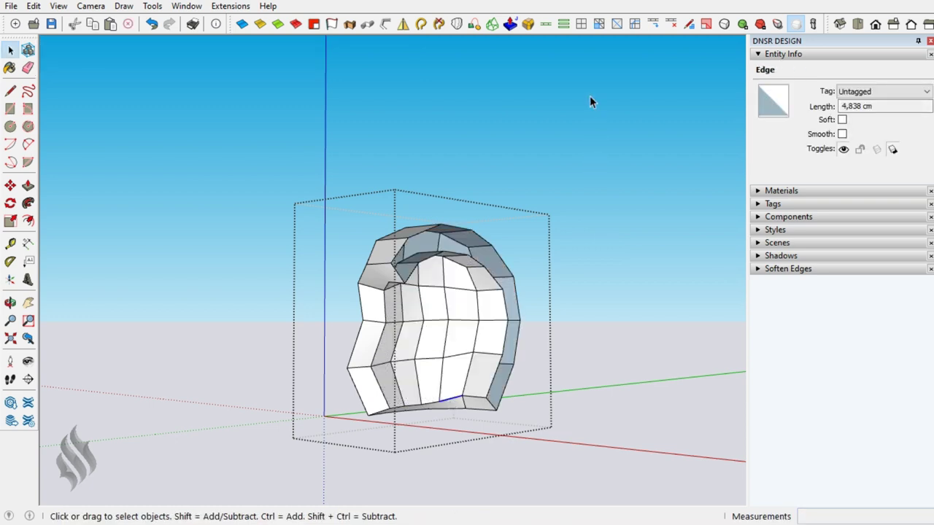
click(546, 24)
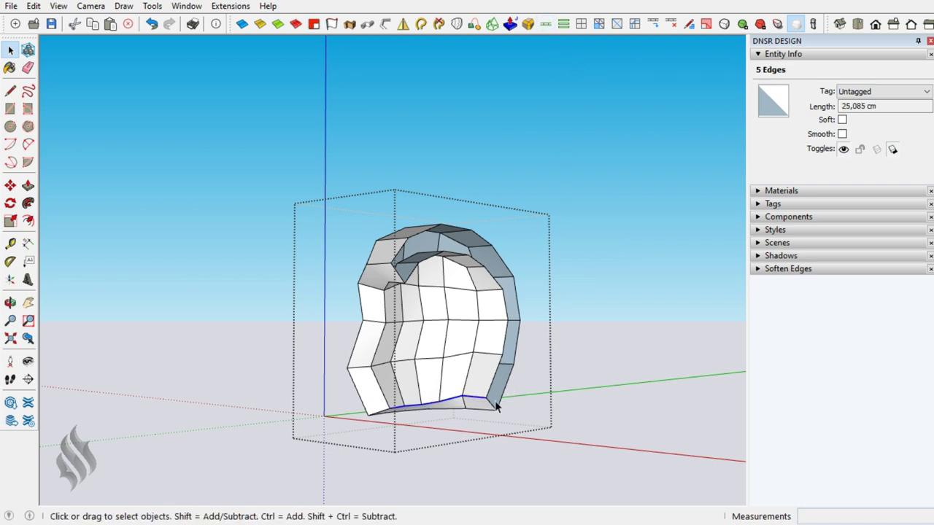
key(v)
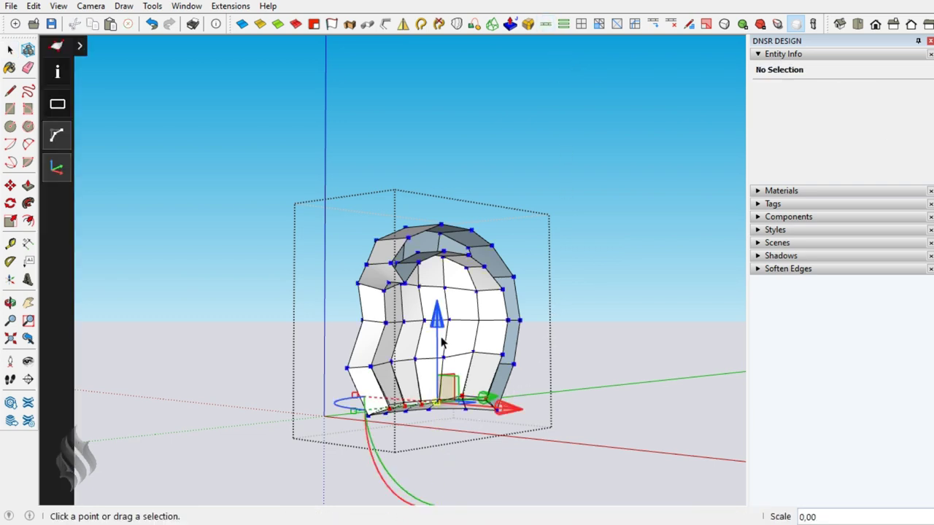
drag(438, 337, 438, 335)
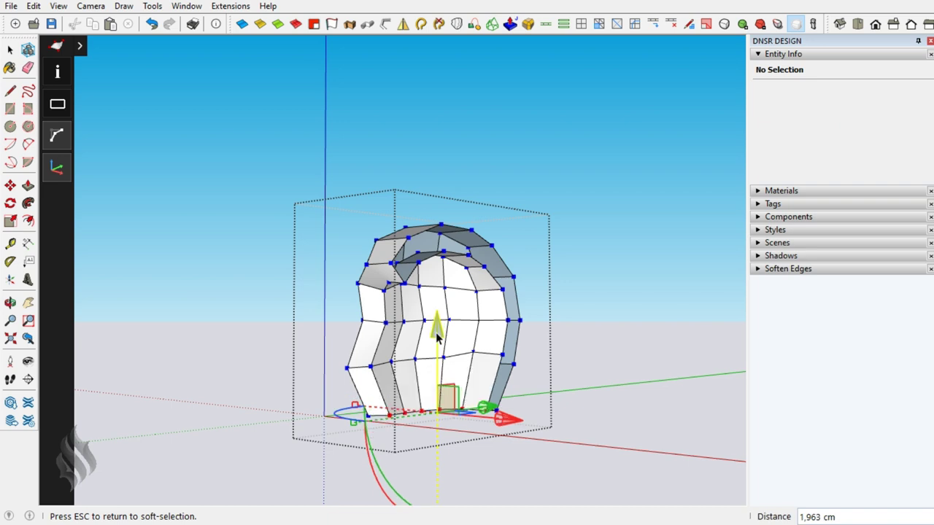
text(0,500)
key(Return)
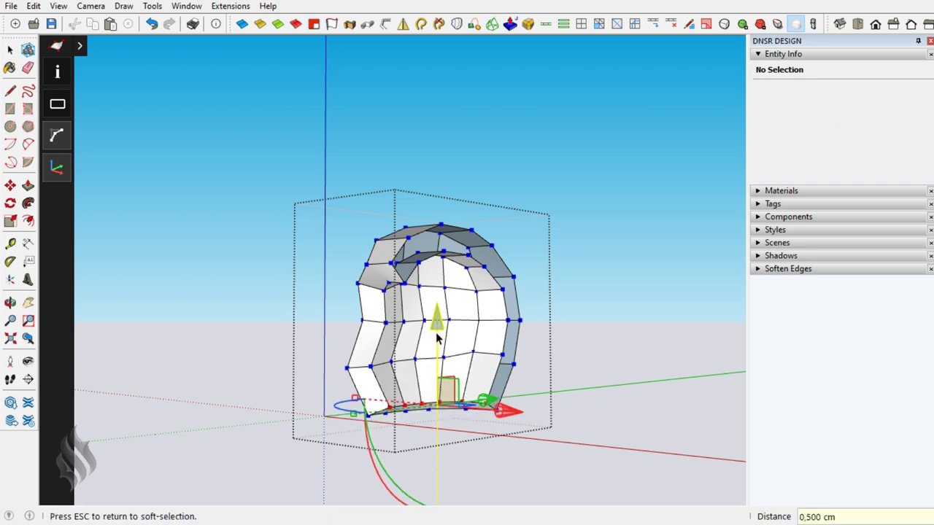
key(space)
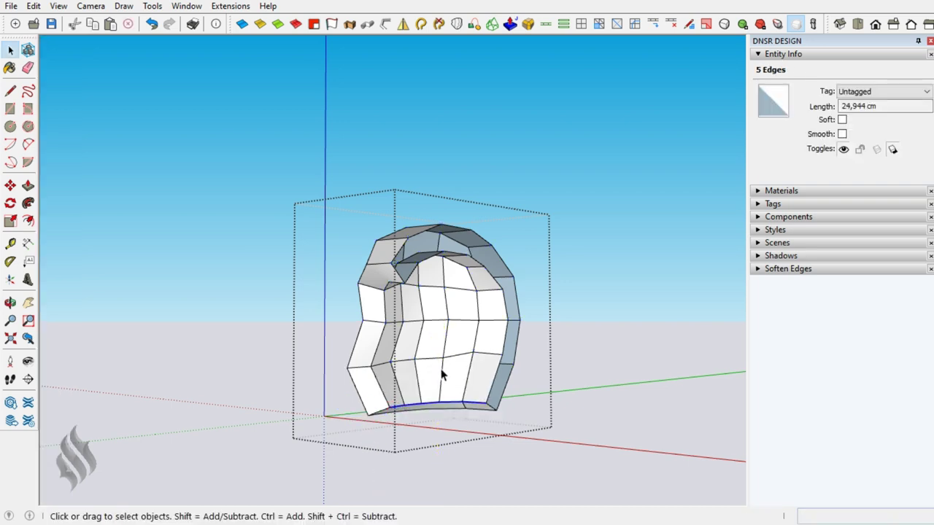
- Ring-select the first border-strip edge ring and connect it with 2 segments
triple_click(442, 374)
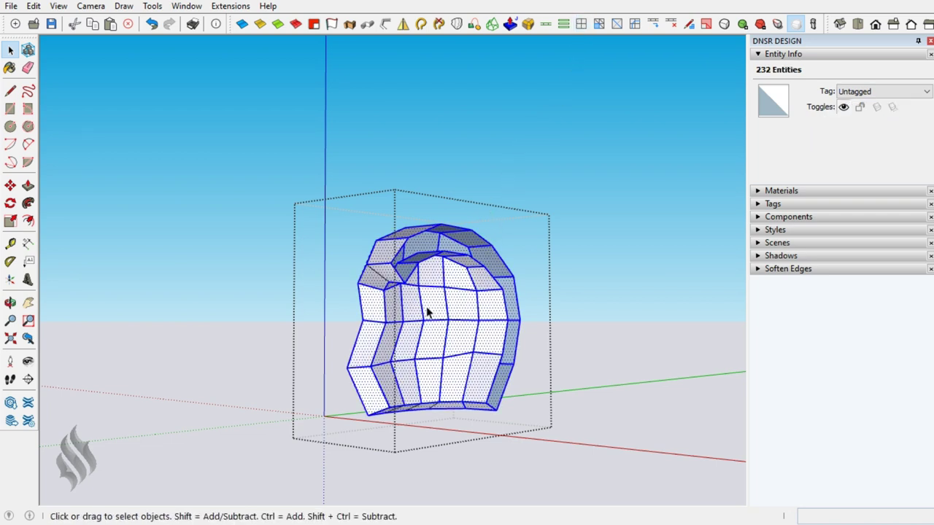
click(397, 275)
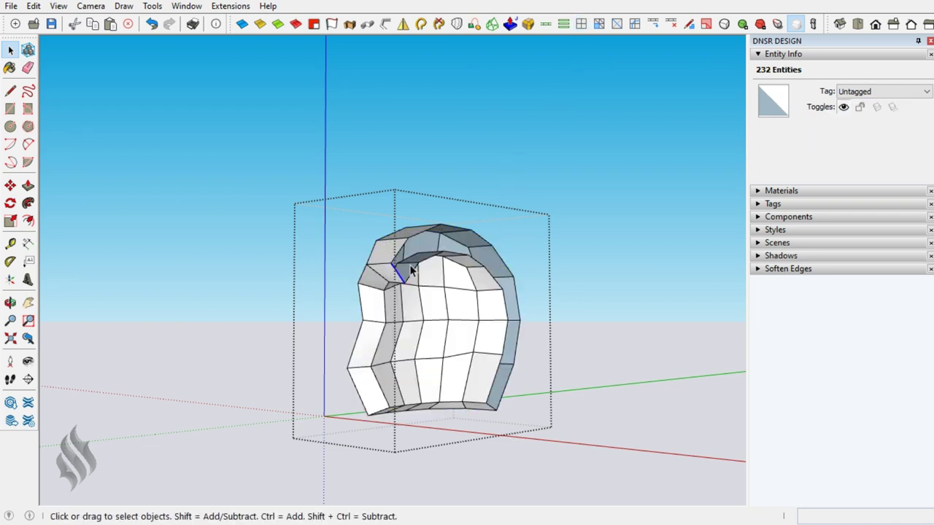
click(567, 29)
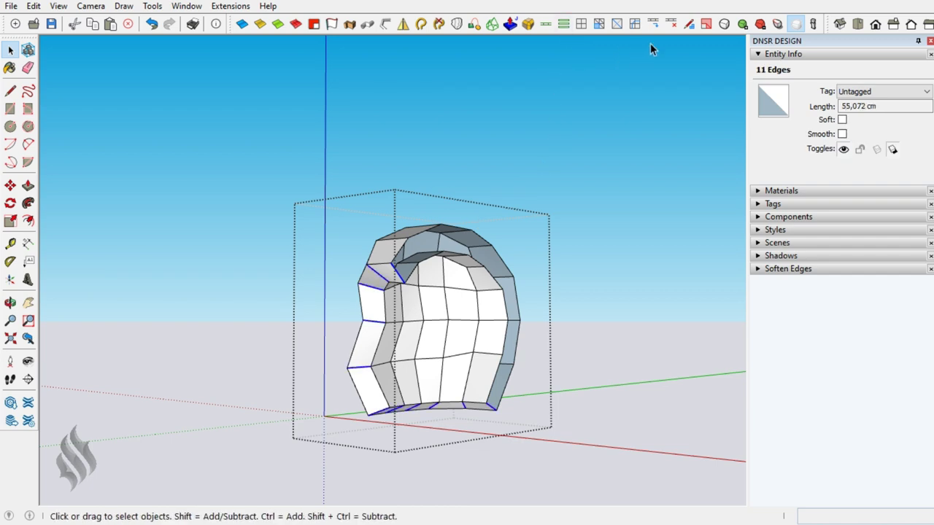
click(635, 25)
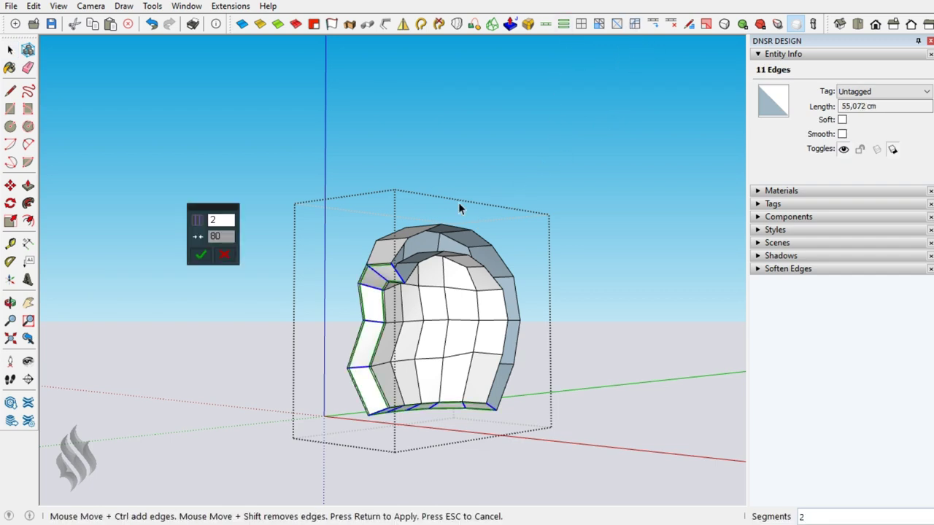
key(Return)
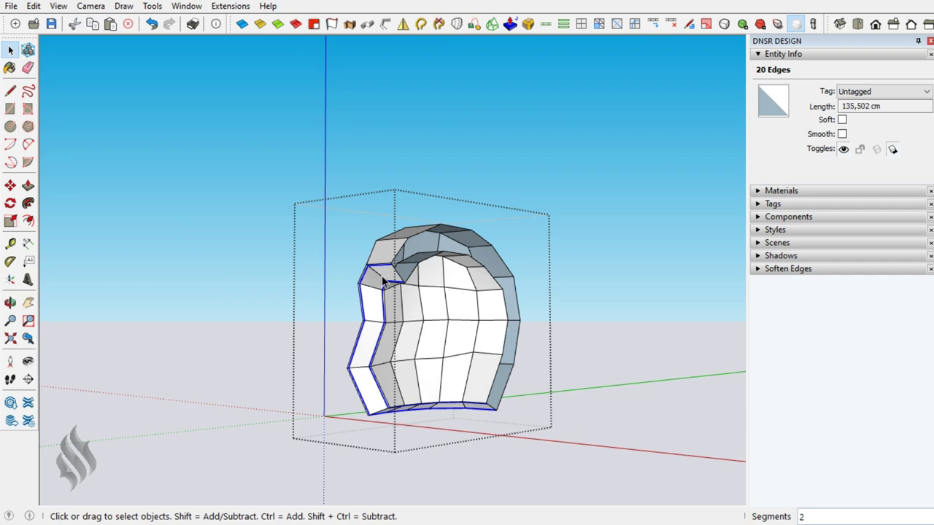
- Add two-segment connecting edges across the two neighbouring edge rings
click(497, 188)
click(562, 24)
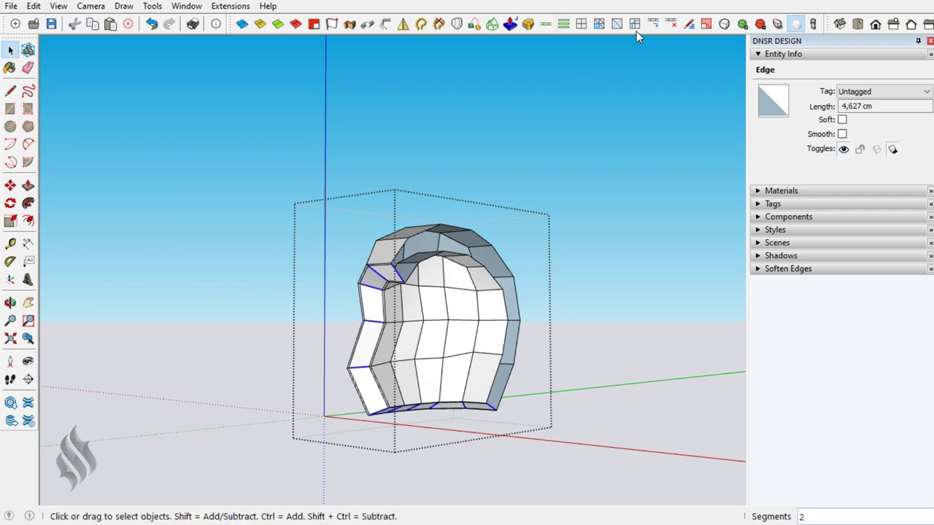
click(635, 25)
click(201, 255)
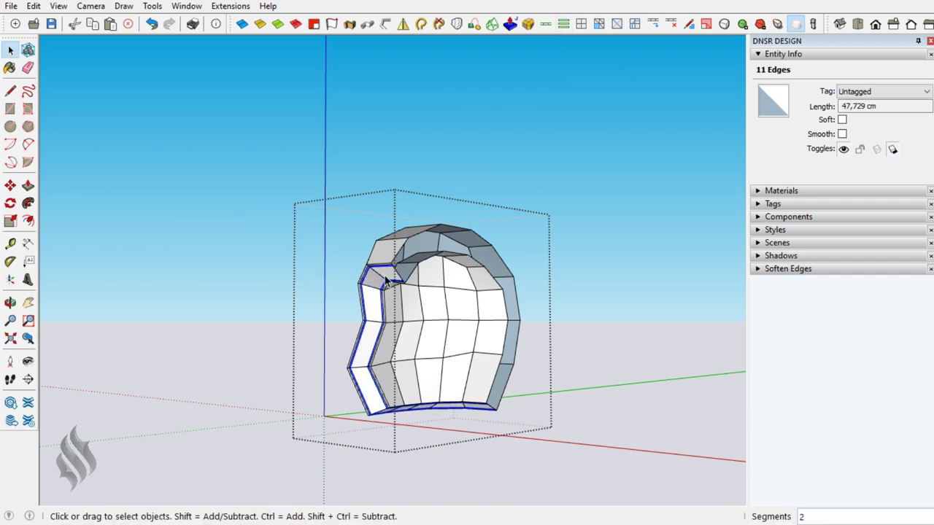
click(563, 26)
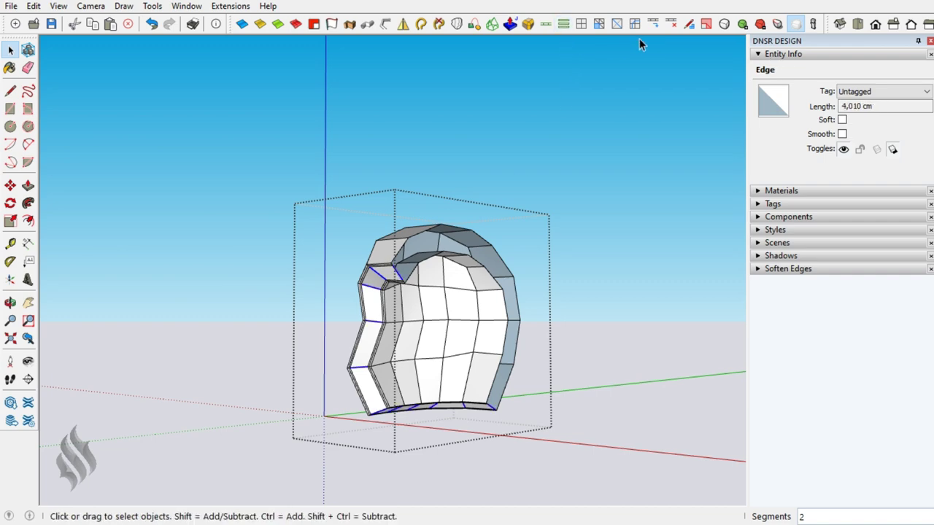
click(636, 25)
click(200, 255)
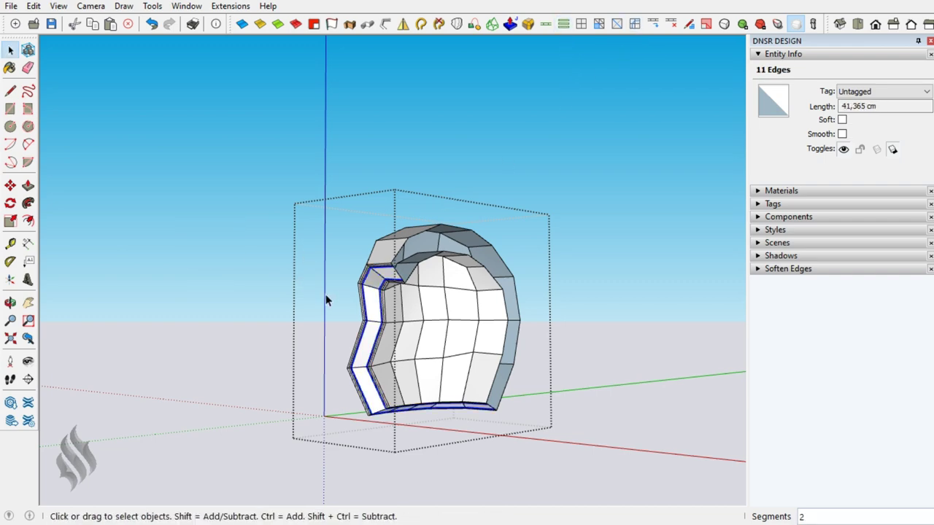
- Loop-select the thin strip around the face opening and push it out 0.5 cm with Joint Push Pull
scroll(401, 264, up, 5)
scroll(404, 245, up, 2)
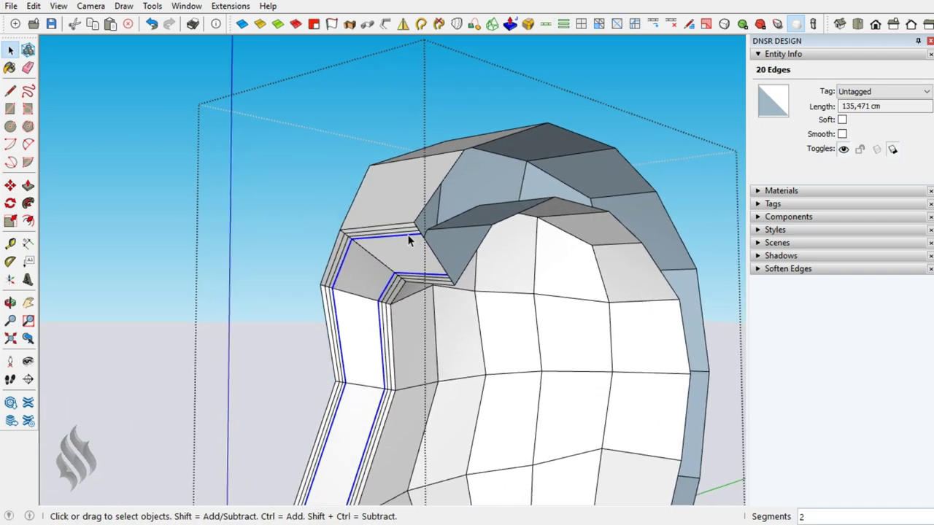
scroll(405, 228, up, 2)
scroll(403, 226, up, 2)
scroll(402, 225, up, 2)
scroll(401, 224, up, 1)
click(401, 225)
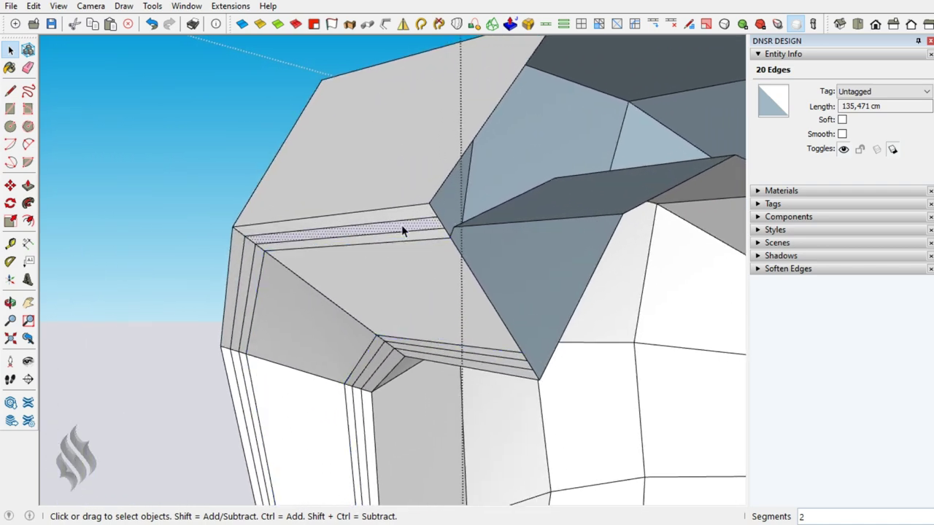
shift+click(248, 260)
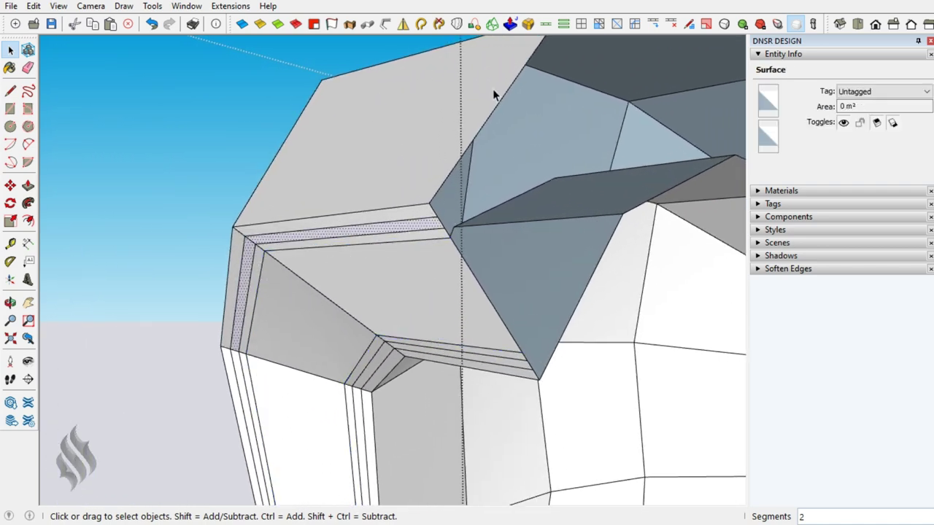
click(546, 25)
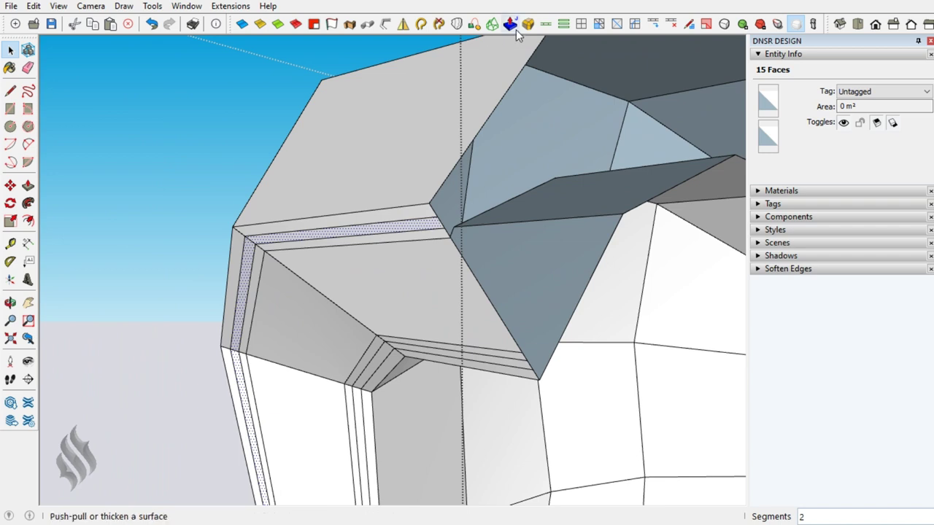
click(510, 24)
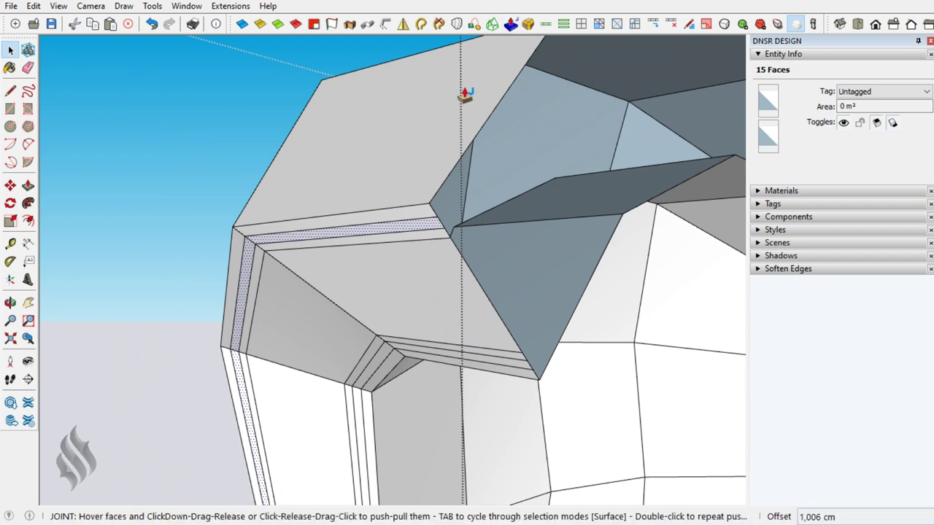
click(438, 214)
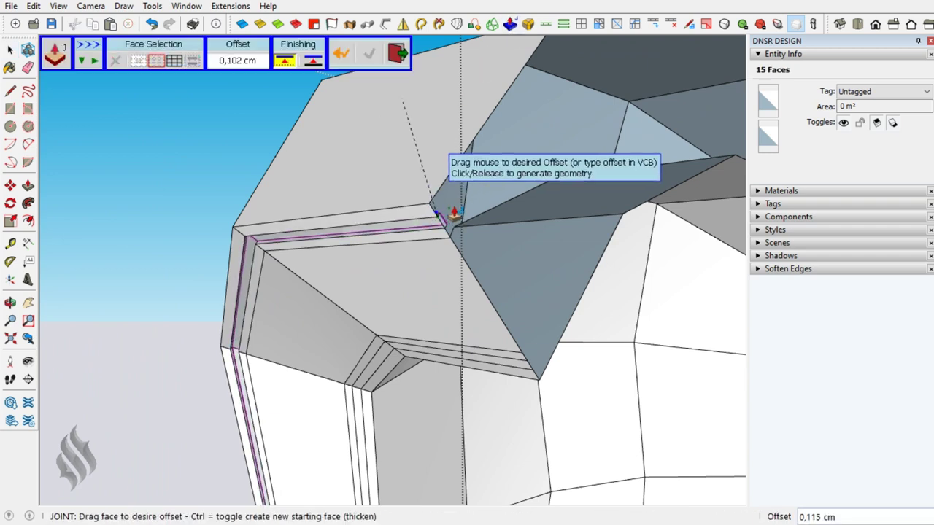
click(456, 204)
text(,5)
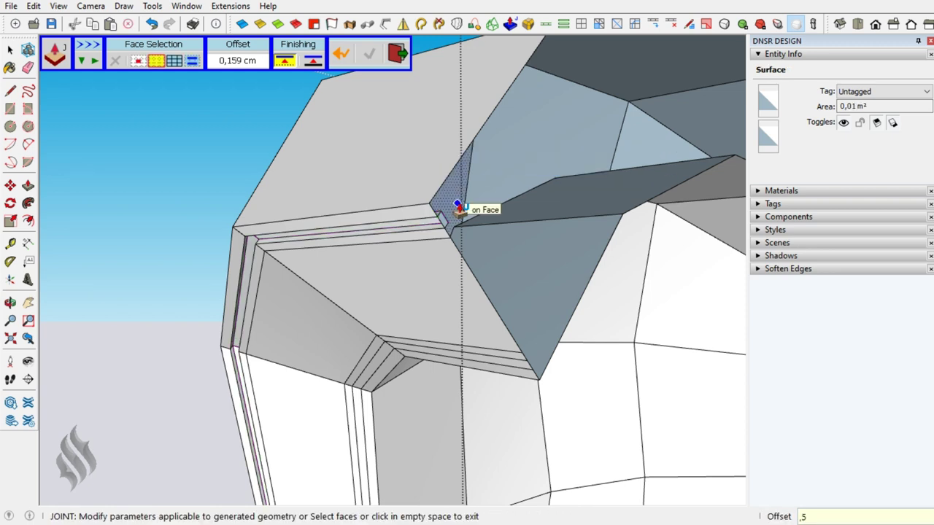
key(Return)
key(Return)
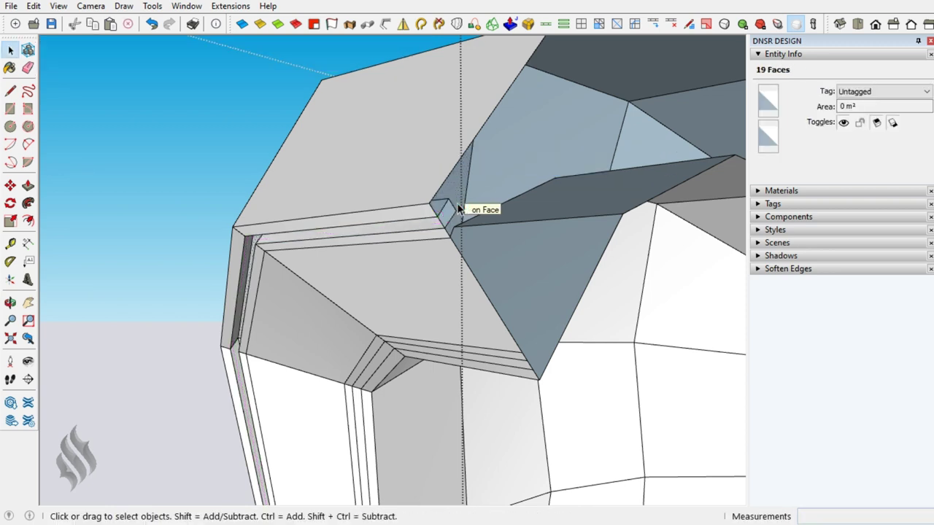
- Clear the selection and pick the thin strip face along the lower edge
click(446, 224)
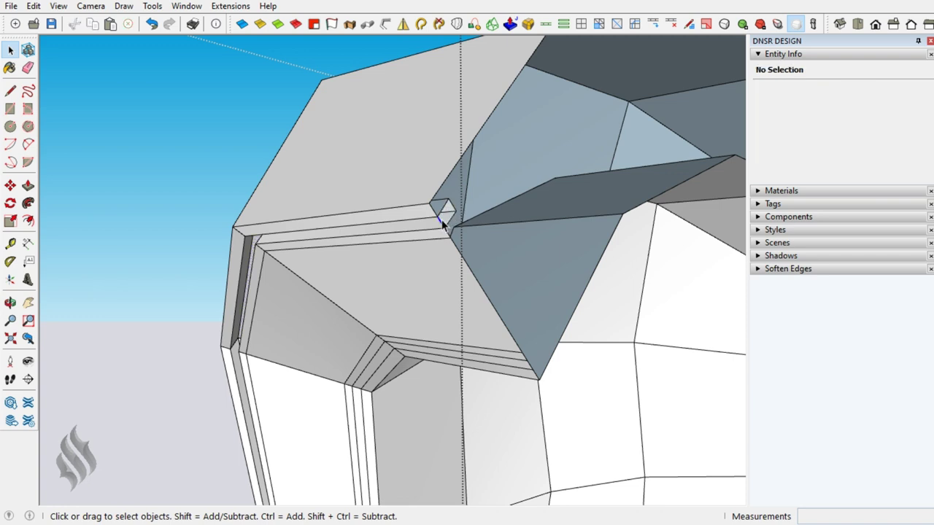
key(Escape)
click(401, 361)
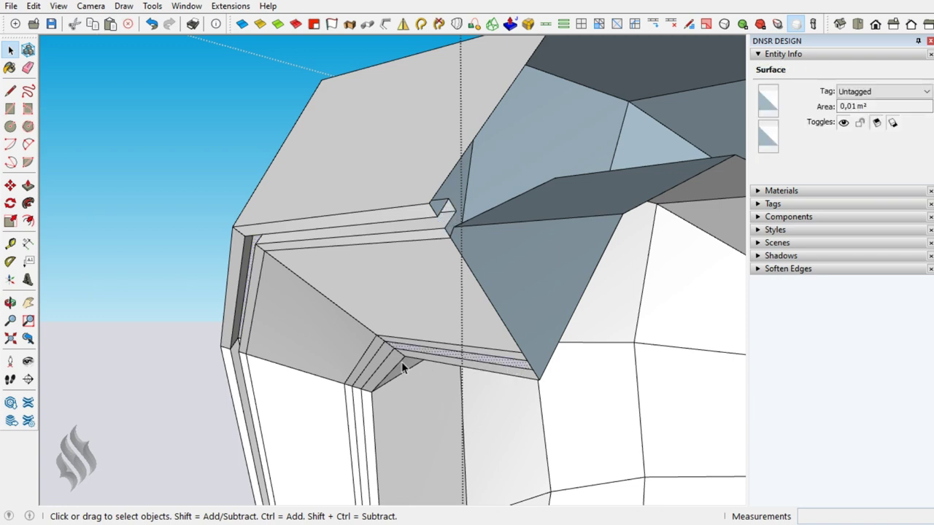
- Loop-select the lower strip and push it inward by -0.5 cm with Joint Push Pull
click(547, 24)
click(509, 26)
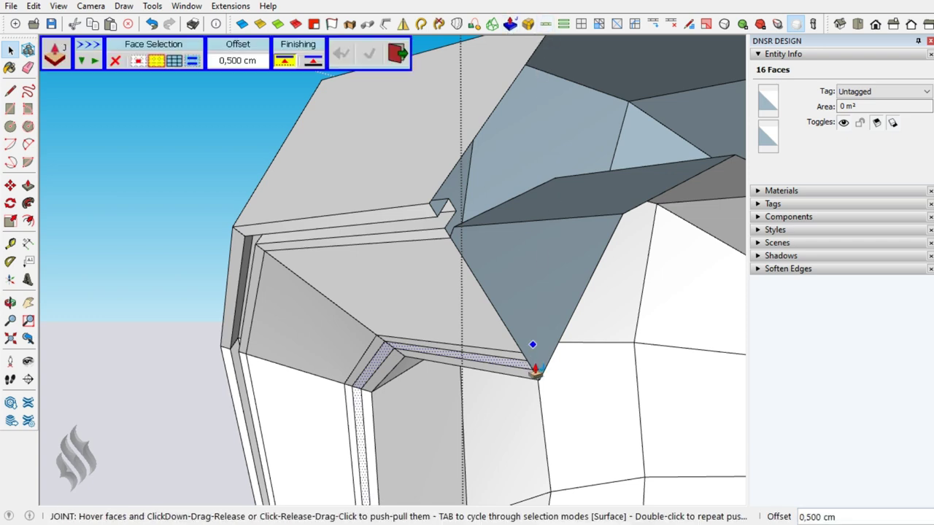
drag(530, 369, 539, 350)
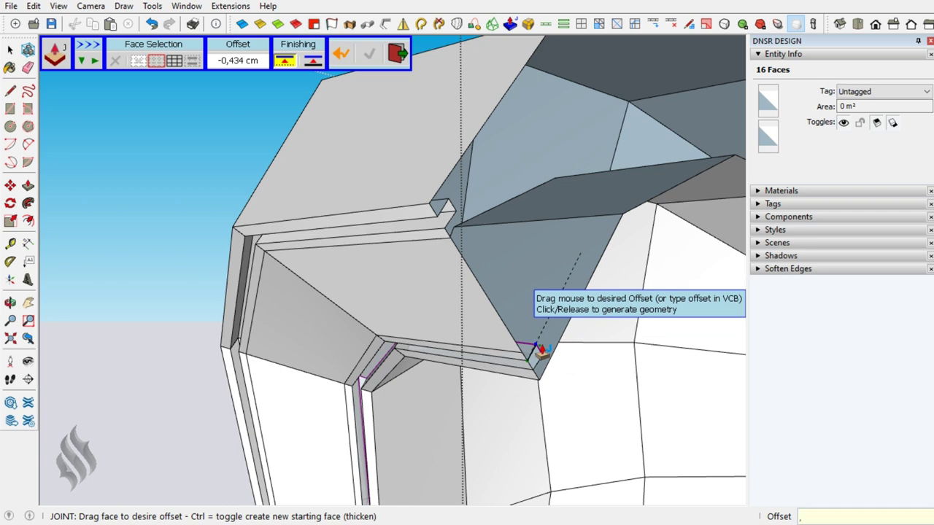
text(5)
key(Return)
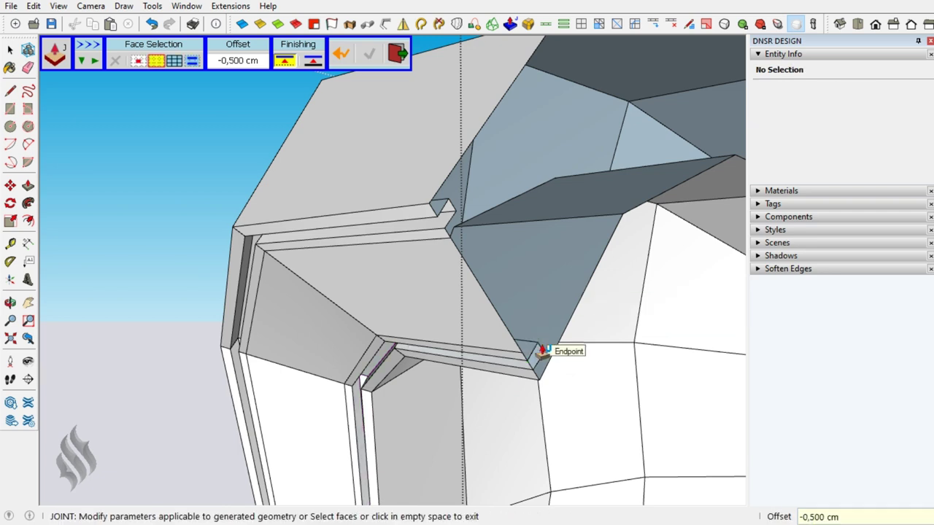
key(space)
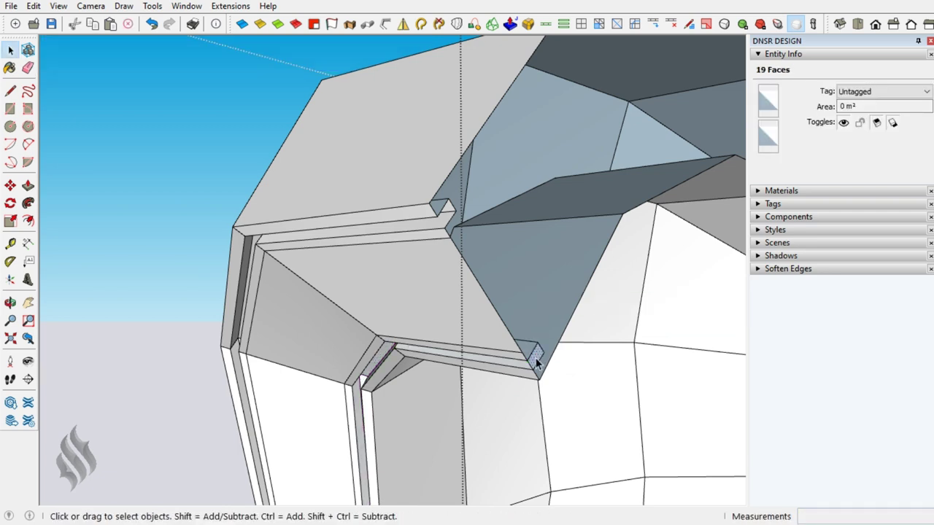
key(ctrl+t)
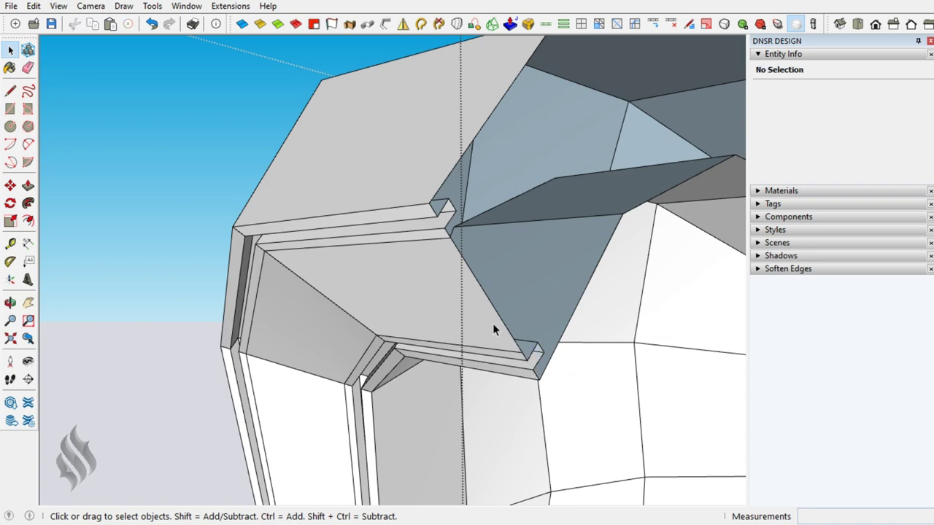
- Zoom and orbit in on the liner wall's lower corner
shift+middle_drag(493, 323, 516, 379)
scroll(442, 333, down, 5)
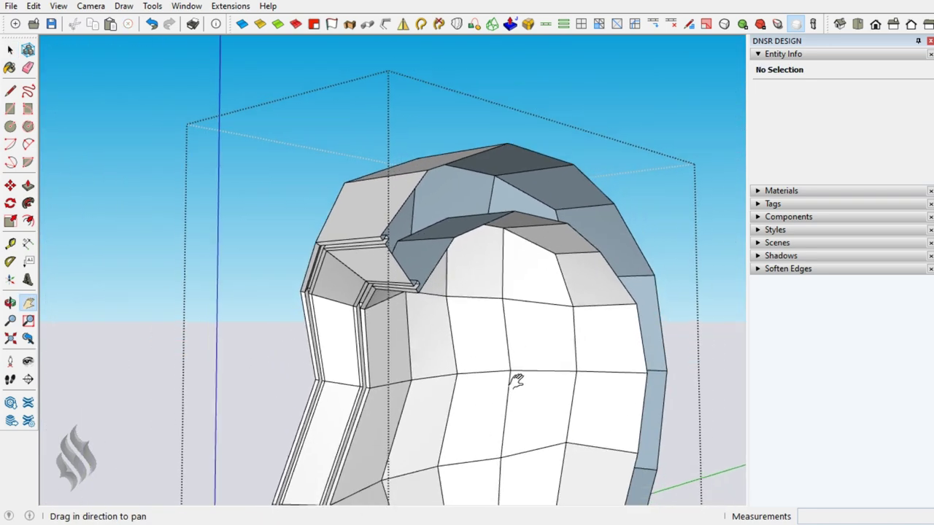
drag(515, 379, 501, 277)
scroll(594, 422, up, 3)
scroll(592, 418, up, 3)
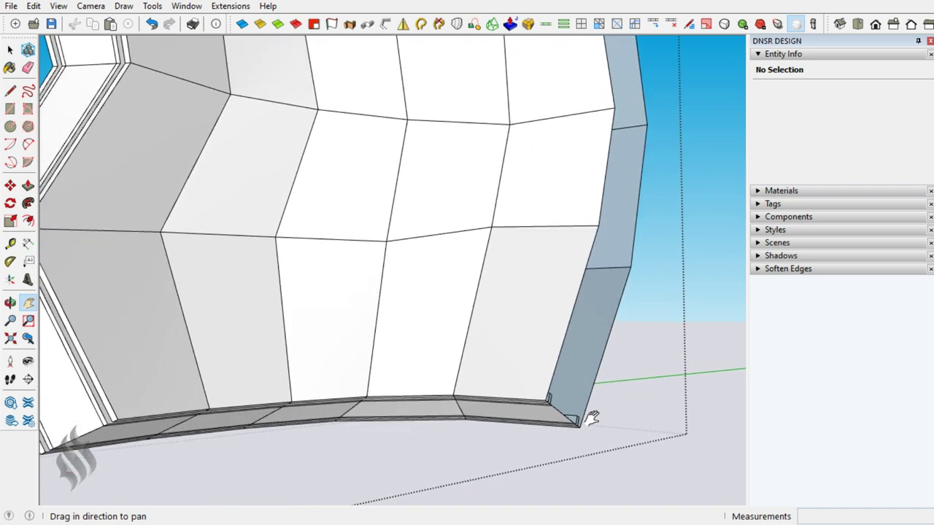
scroll(592, 418, up, 2)
scroll(525, 385, up, 2)
scroll(552, 388, up, 2)
scroll(552, 387, up, 1)
key(o)
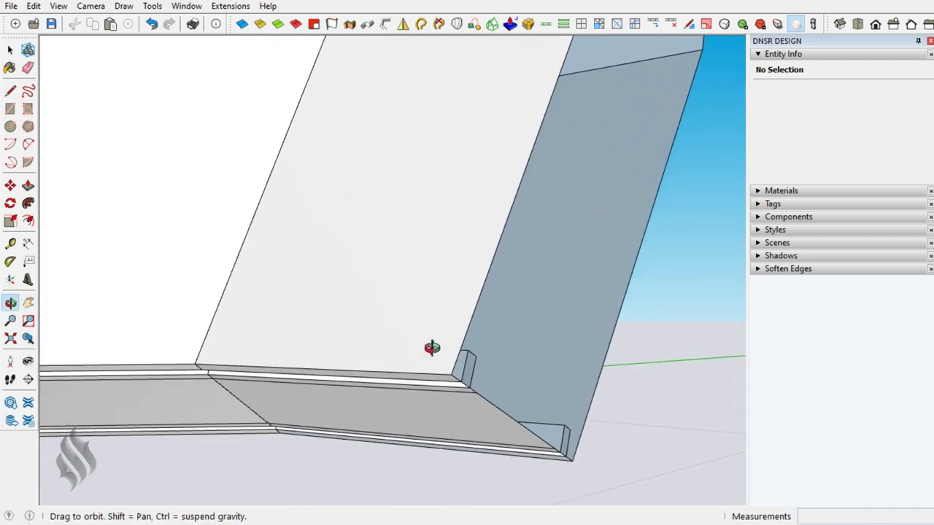
mouse_move(432, 348)
mouse_down()
mouse_move(343, 302)
mouse_move(502, 413)
mouse_up()
key(space)
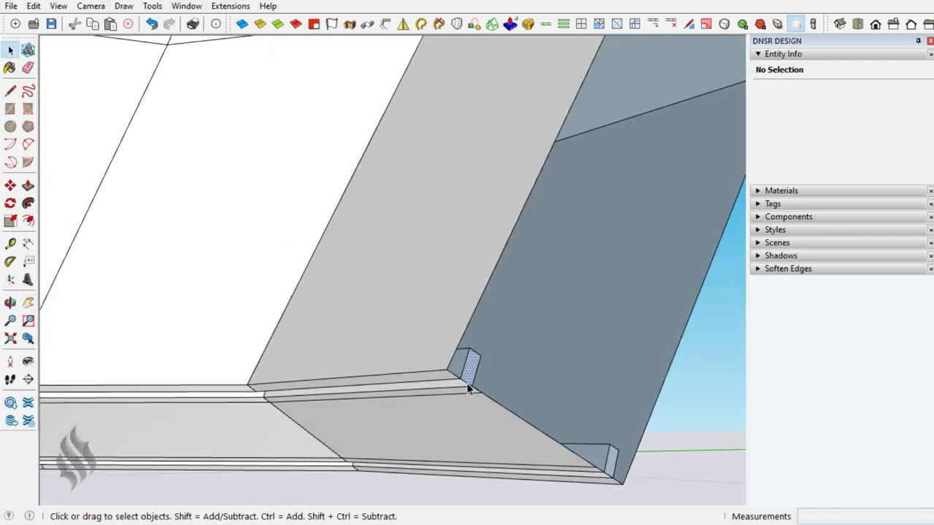
- Inspect the tiny notch edges at the corner, then select all 596 entities
click(471, 385)
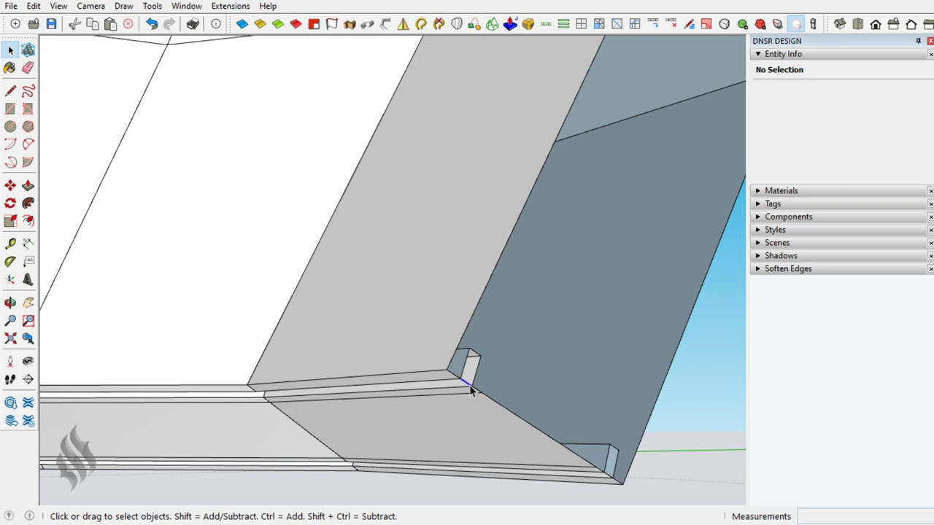
click(611, 479)
click(610, 478)
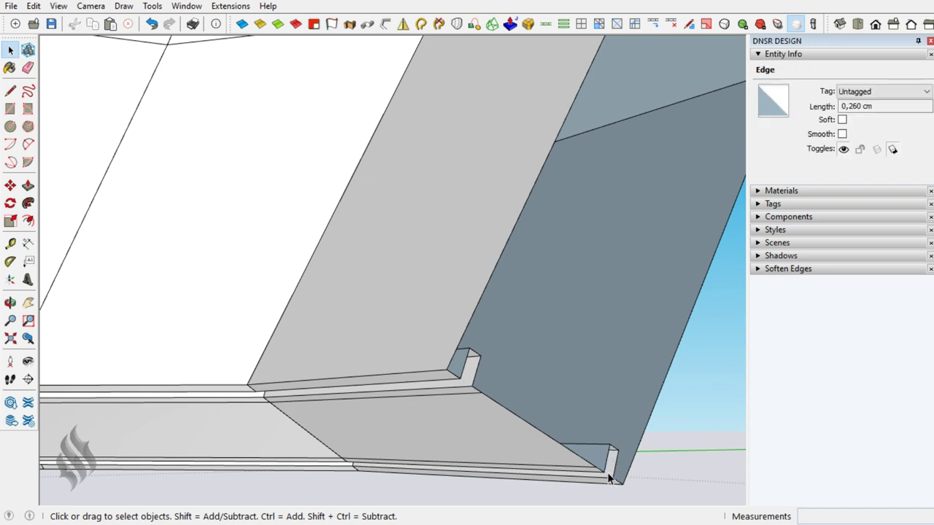
click(610, 478)
scroll(580, 452, down, 5)
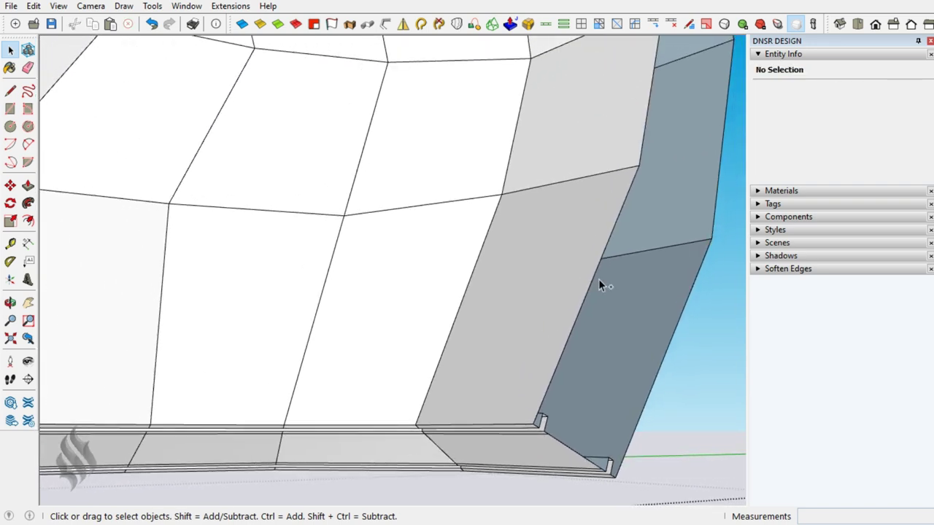
key(ctrl+a)
- Pick one front rim edge, loop-select the full 10-edge loop, and orbit to the front
scroll(591, 313, down, 2)
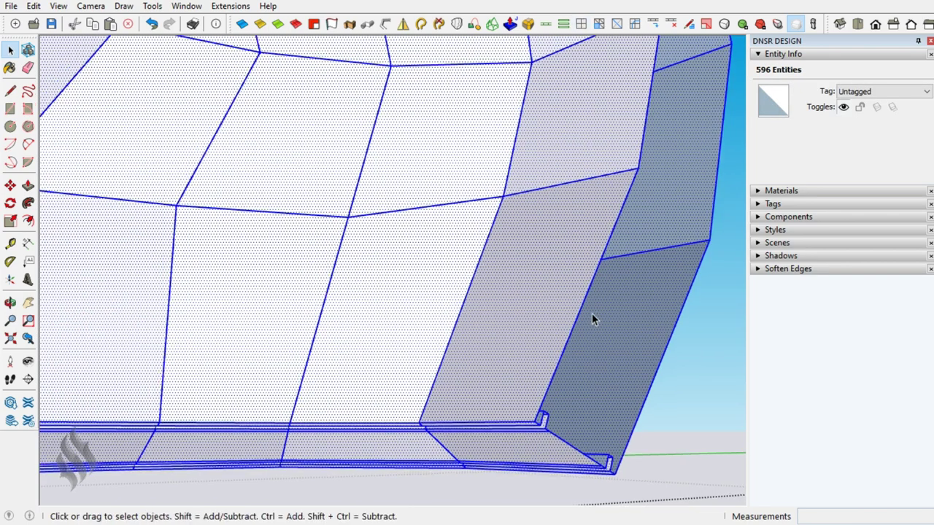
scroll(302, 192, down, 3)
mouse_move(302, 191)
middle_down()
mouse_move(425, 350)
mouse_move(386, 299)
mouse_move(349, 181)
middle_up()
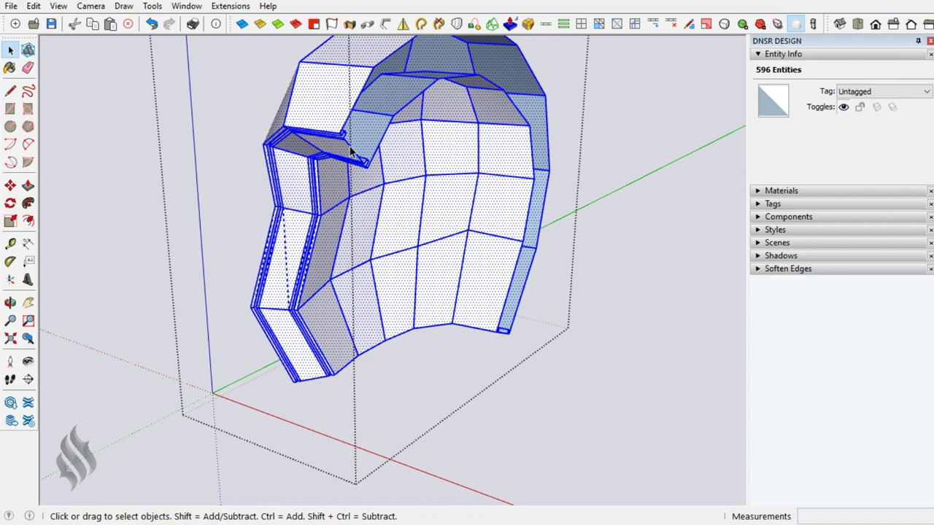
click(351, 150)
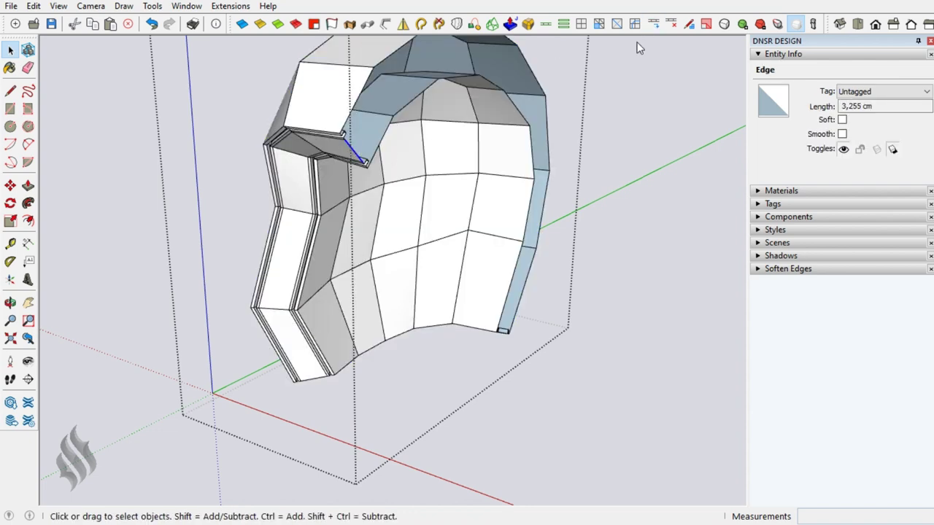
key(ctrl+l)
mouse_move(444, 289)
middle_down()
mouse_move(423, 154)
mouse_move(432, 226)
middle_up()
- With Vertex Tools, move the front rim loop's vertices 1 cm down the blue axis
key(v)
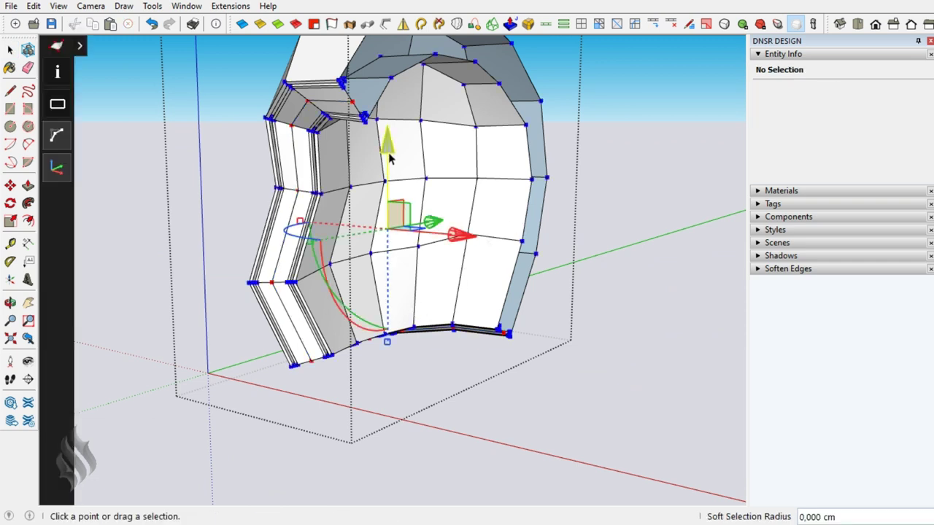
drag(389, 159, 389, 167)
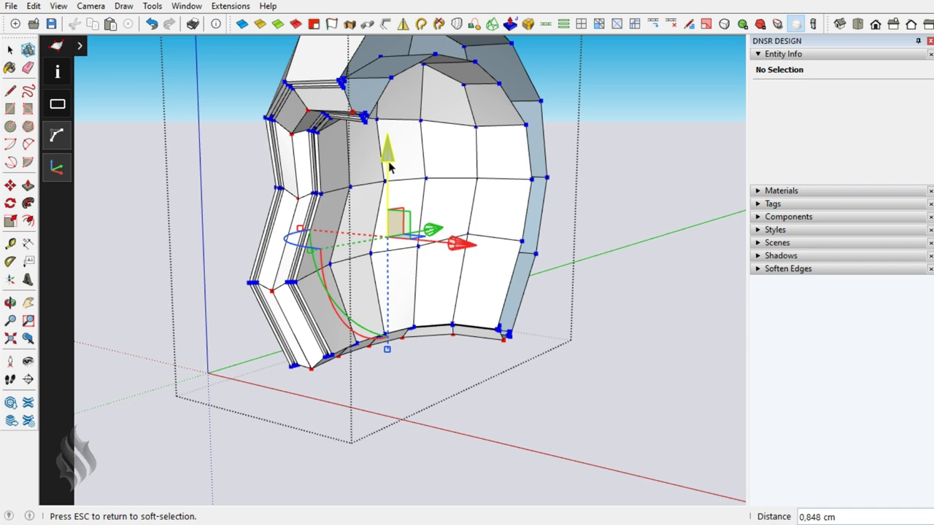
text(1,000)
key(Return)
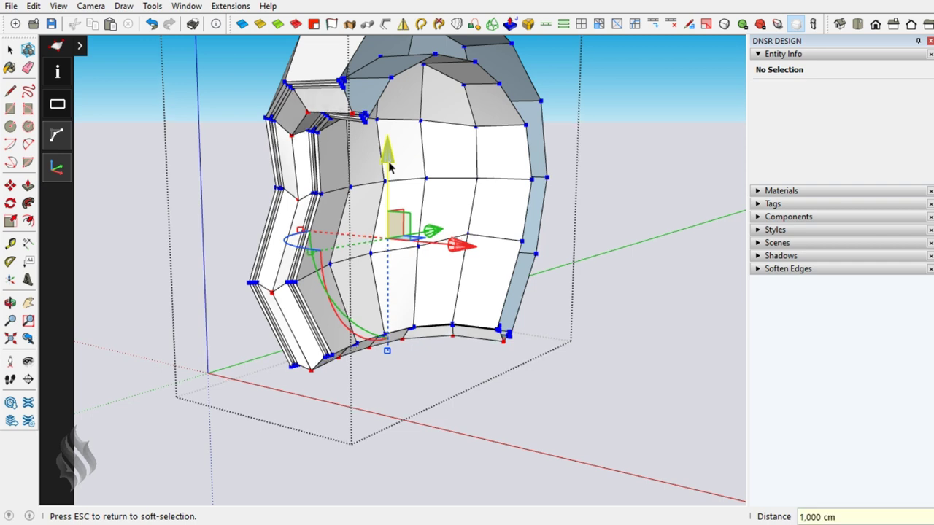
- Shift the rim loop's vertices 0,5 cm along the red axis, check the mesh, and exit vertex editing
mouse_move(387, 271)
middle_down()
mouse_move(378, 265)
mouse_move(479, 258)
middle_up()
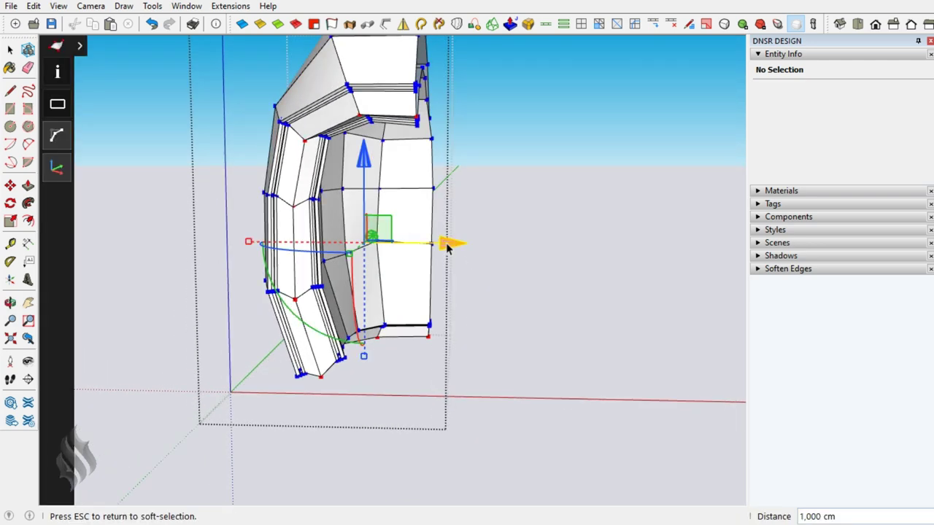
click(453, 250)
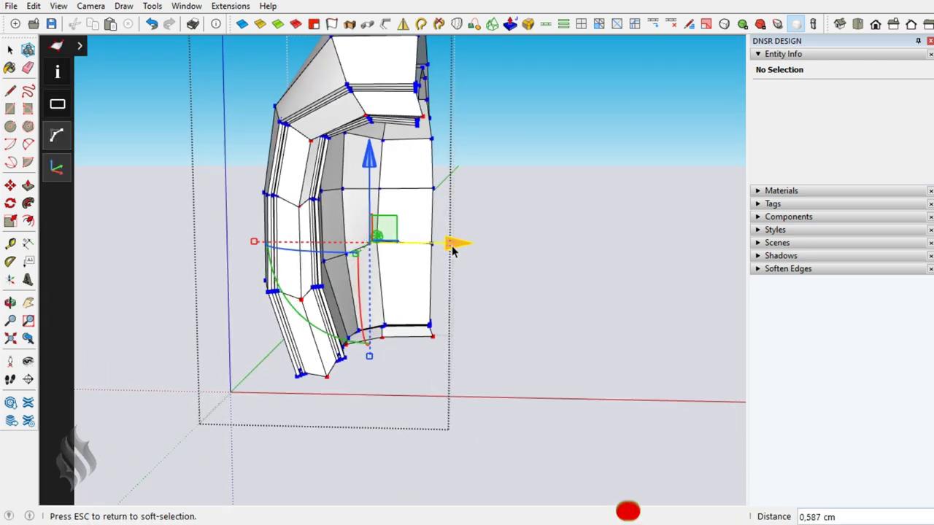
text(,5)
key(Return)
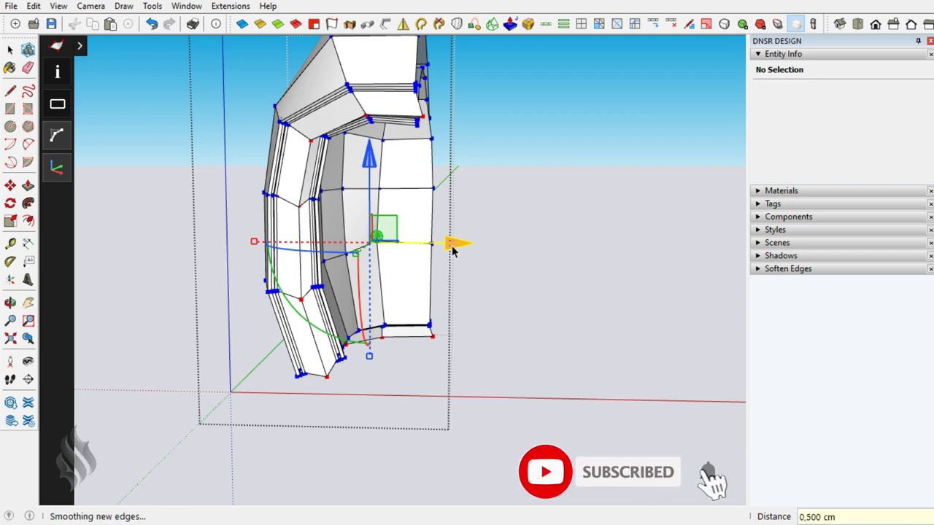
middle_drag(416, 239, 264, 202)
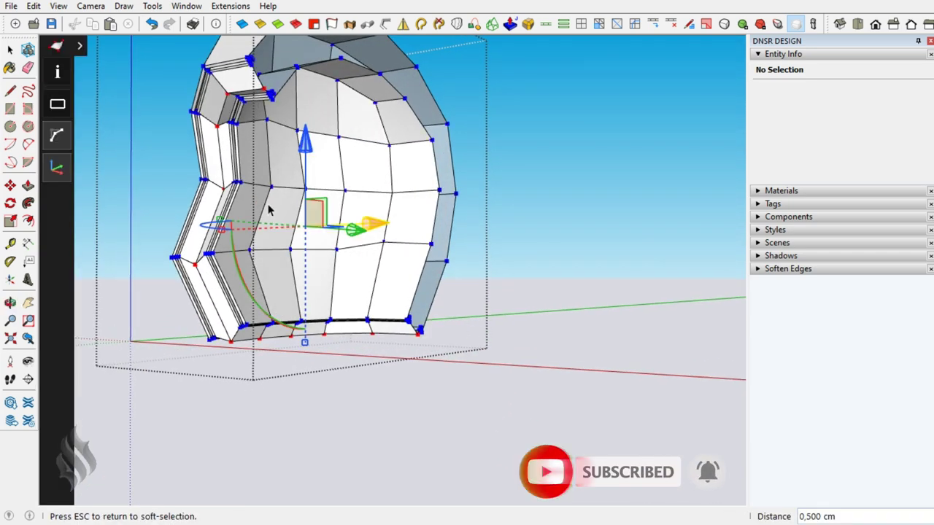
mouse_move(222, 206)
middle_down()
mouse_move(475, 256)
mouse_move(353, 197)
mouse_move(308, 188)
middle_up()
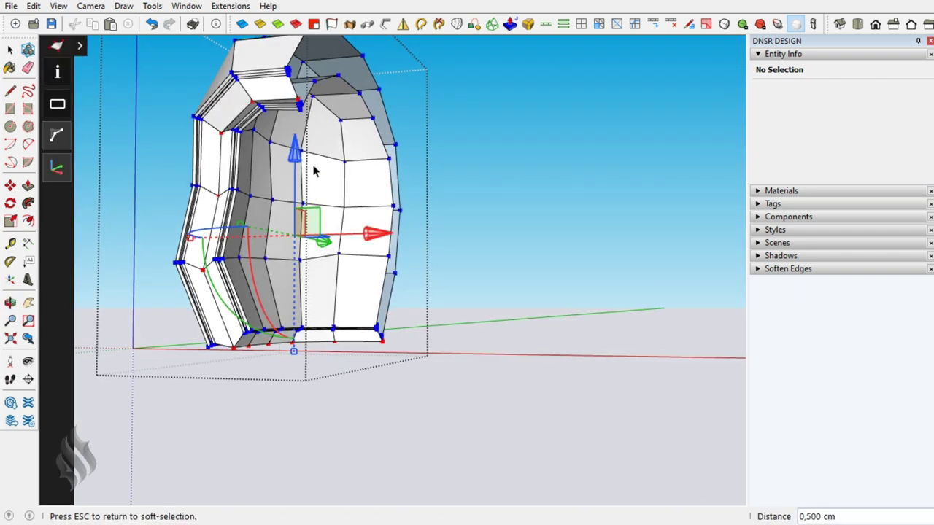
key(space)
- Select the 10-edge loop across the top and side and lower its vertices 0,5 cm
click(295, 104)
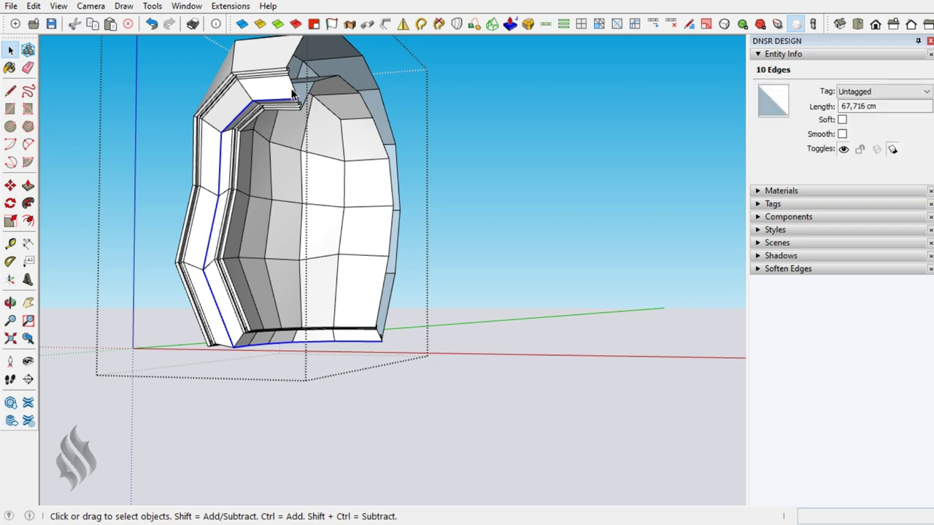
click(295, 93)
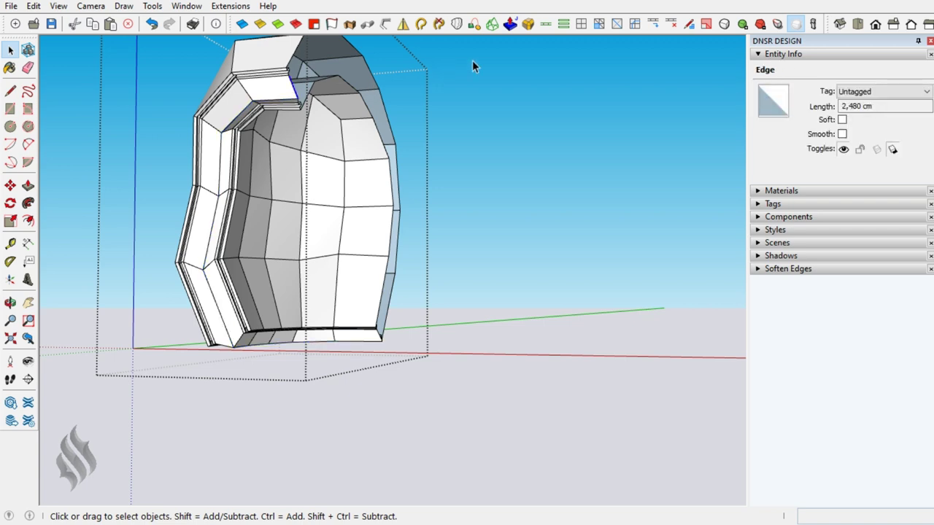
click(653, 24)
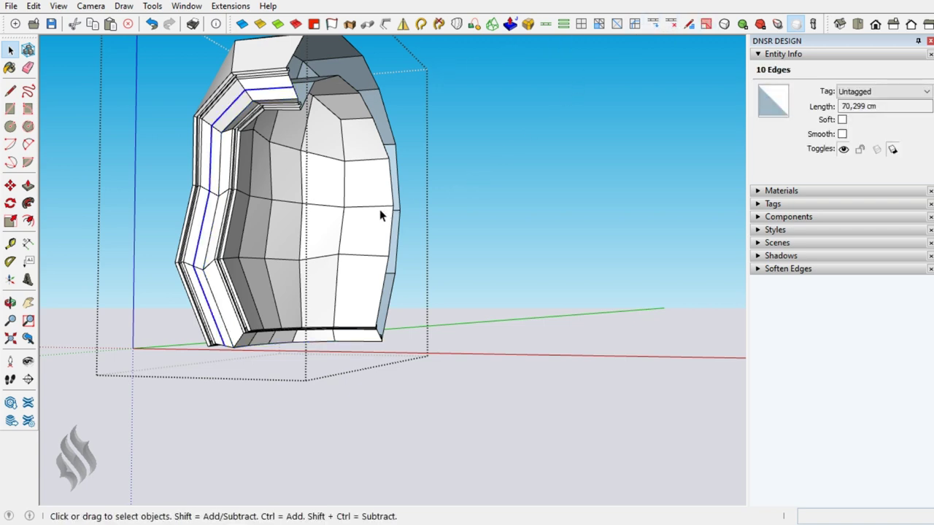
key(v)
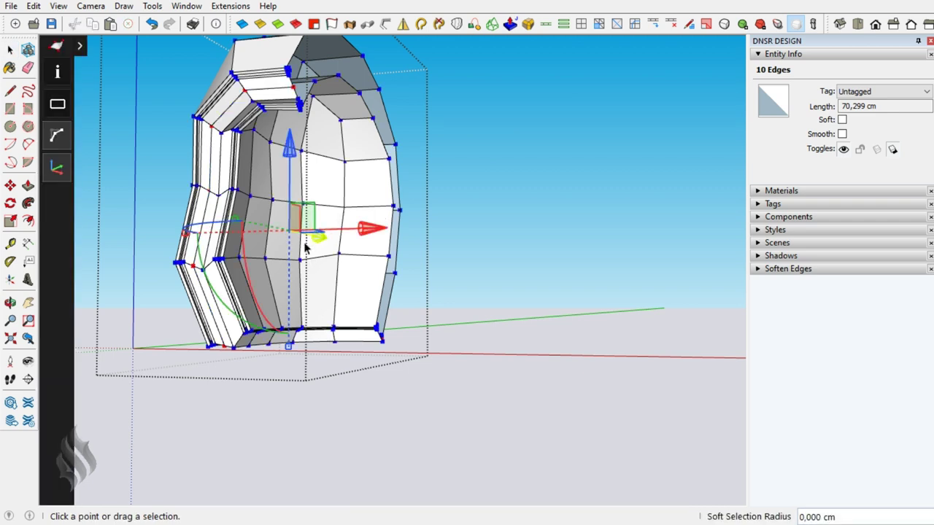
drag(288, 160, 289, 166)
text(,5)
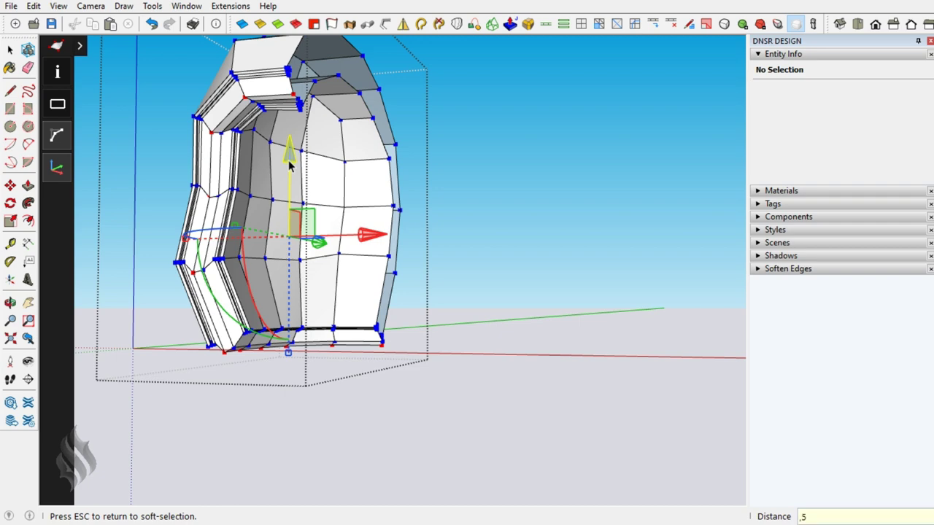
key(Return)
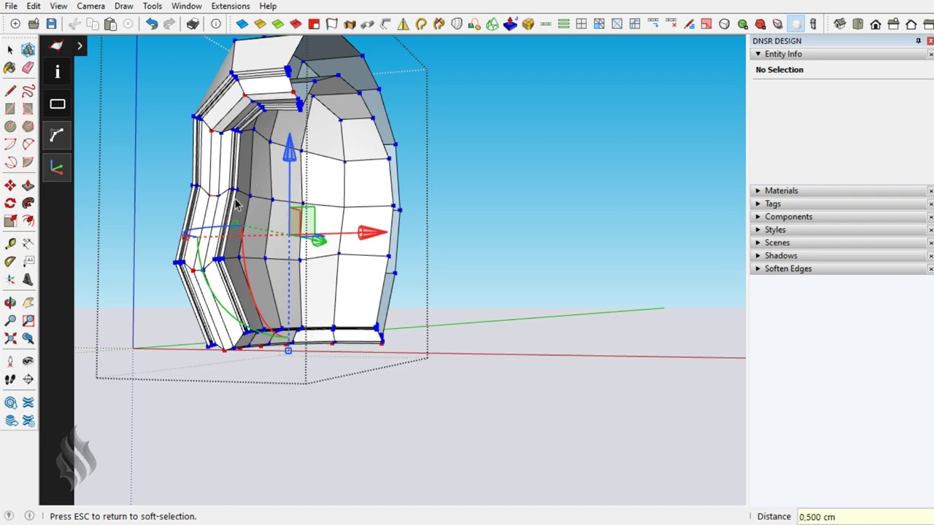
- Exit Vertex Tools, orbit to the half-helmet's open side, and pick edges there
key(o)
drag(292, 176, 363, 209)
mouse_move(299, 198)
mouse_down()
mouse_move(172, 190)
mouse_move(188, 146)
mouse_move(313, 119)
mouse_move(347, 158)
mouse_move(340, 197)
mouse_move(219, 240)
mouse_move(255, 213)
mouse_up()
key(space)
click(255, 212)
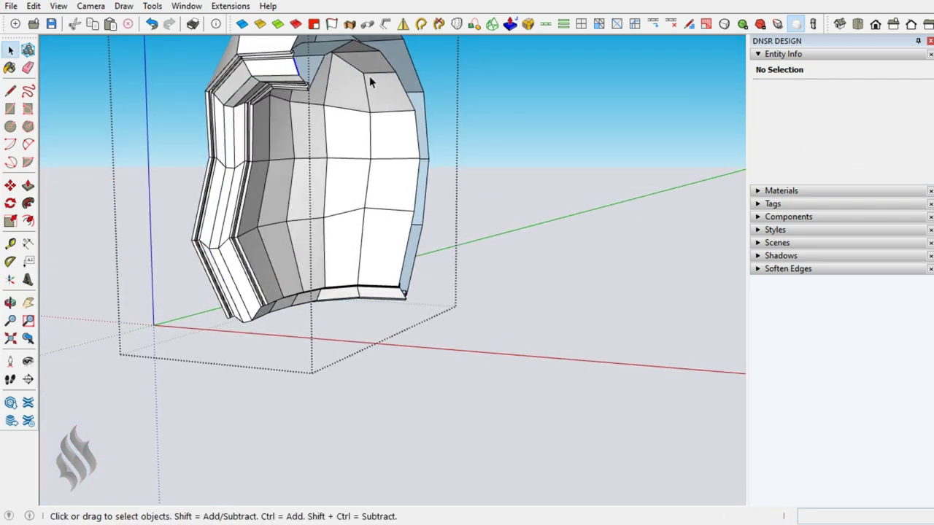
- Select the 42-edge open boundary loop and flatten it to 0 along the red axis
click(370, 79)
click(542, 24)
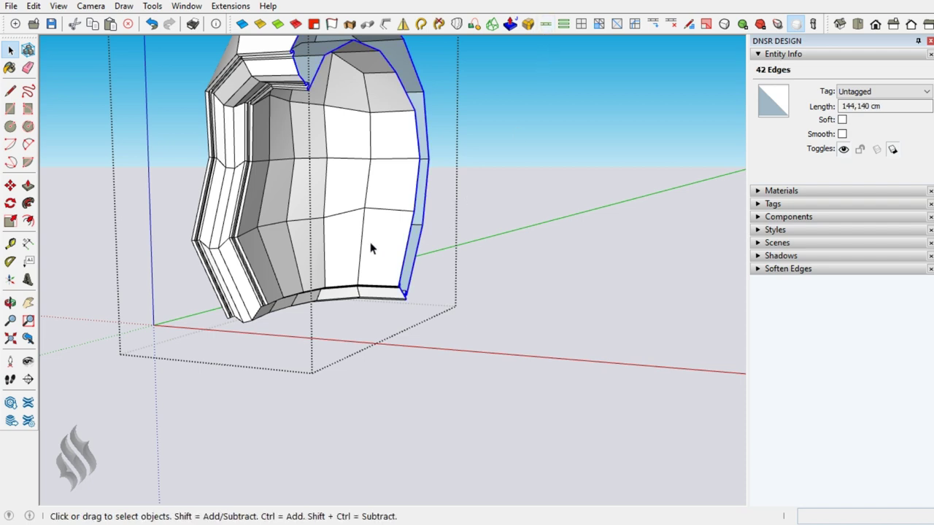
shift+middle_drag(329, 198, 370, 268)
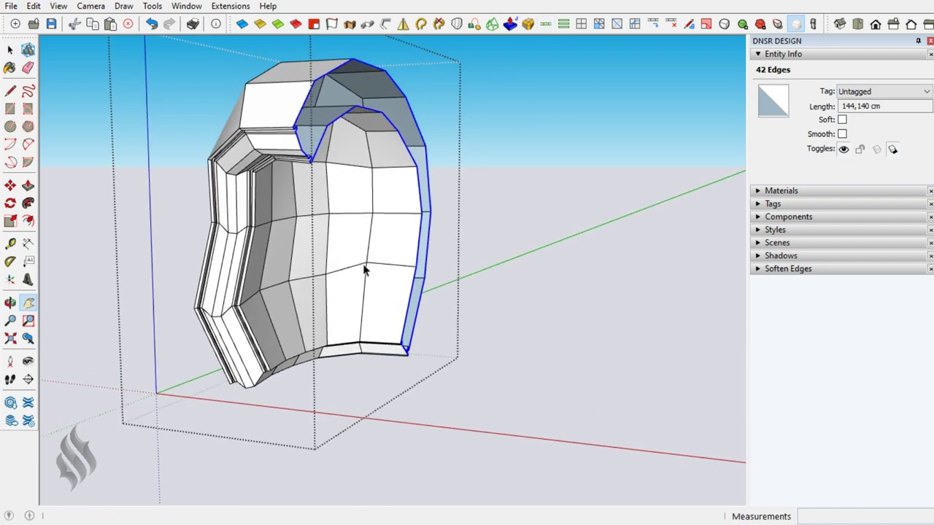
key(v)
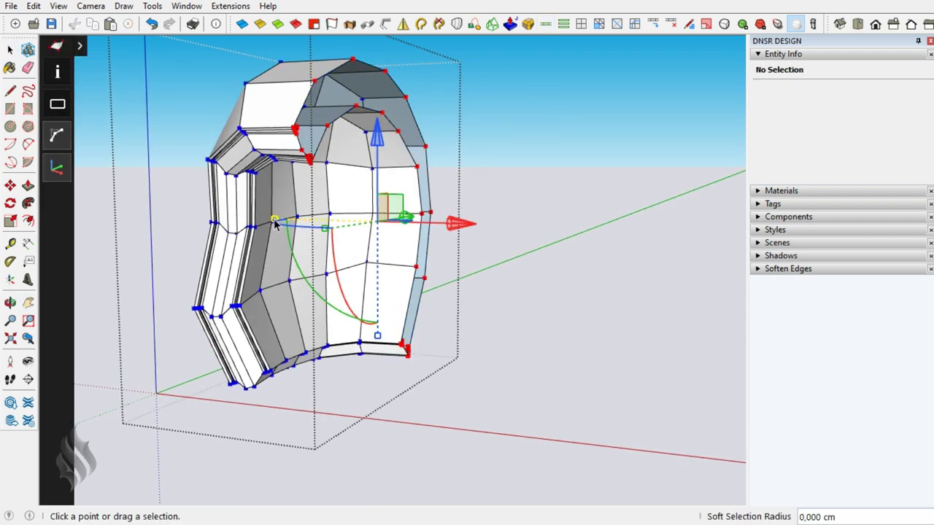
click(419, 230)
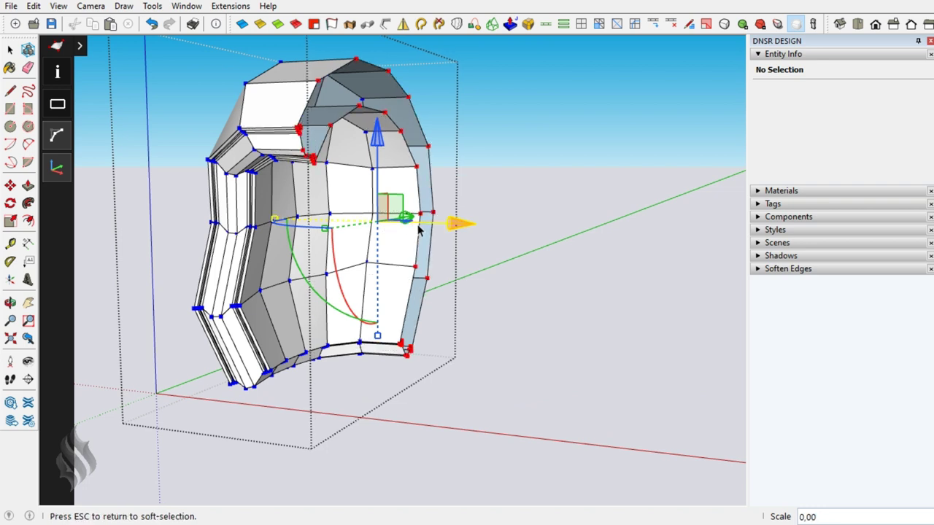
key(space)
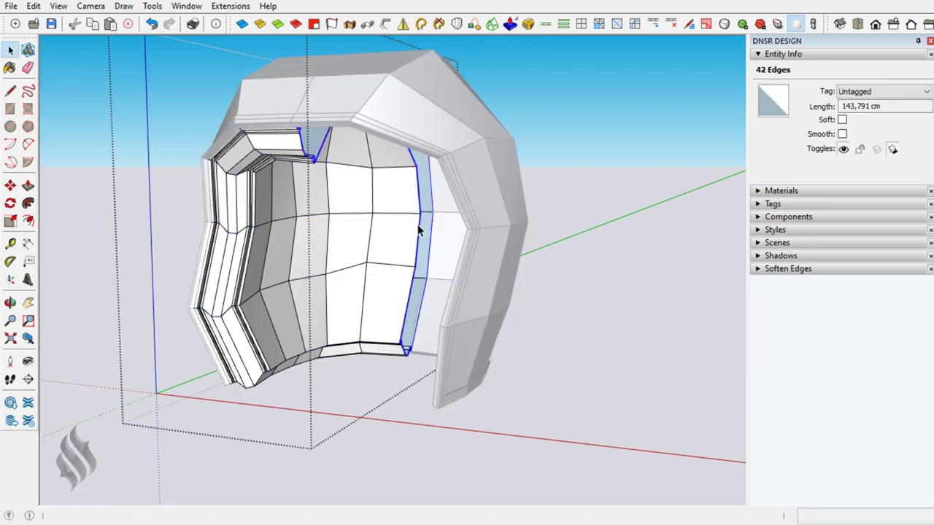
- Move the boundary loop, leaving it shifted 0,380 cm along the red axis
key(m)
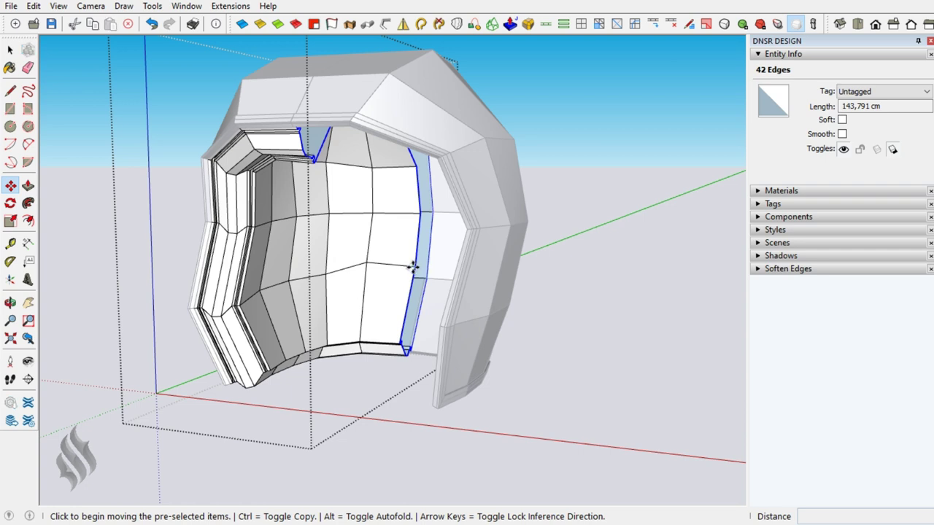
click(416, 267)
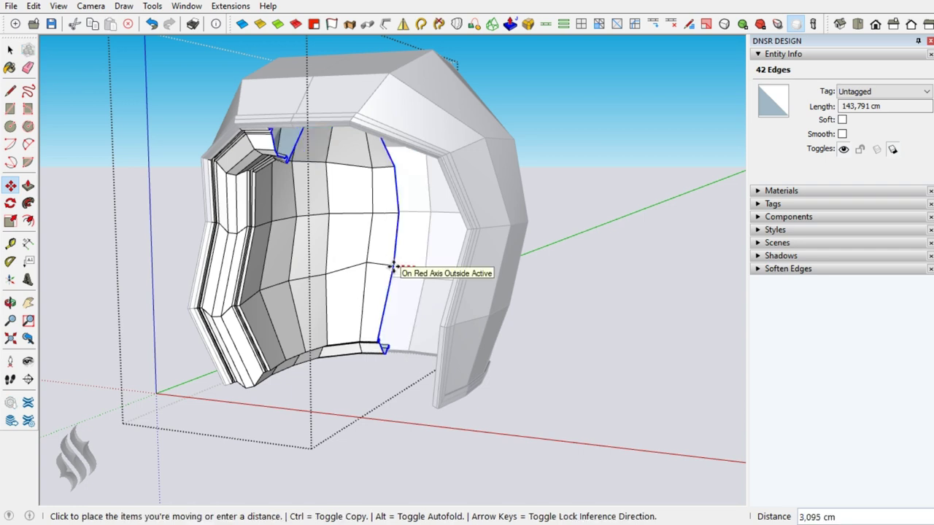
click(305, 93)
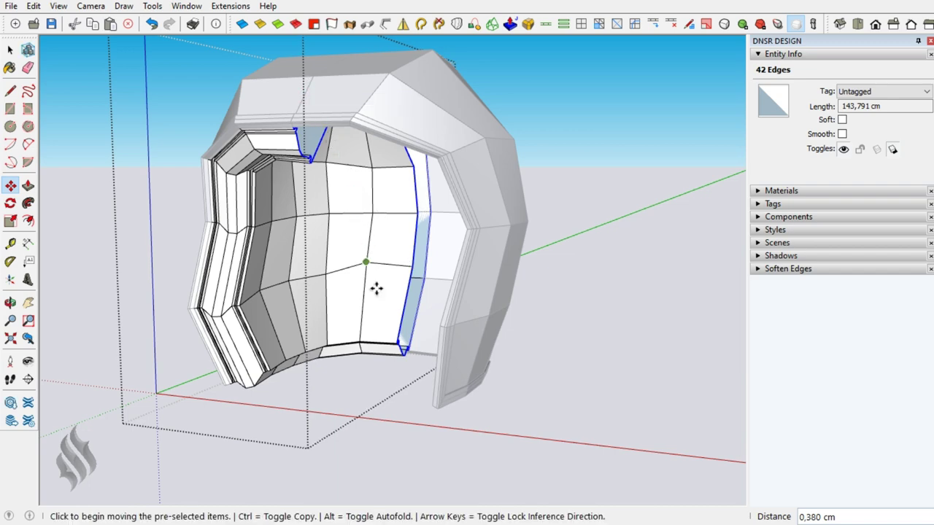
key(space)
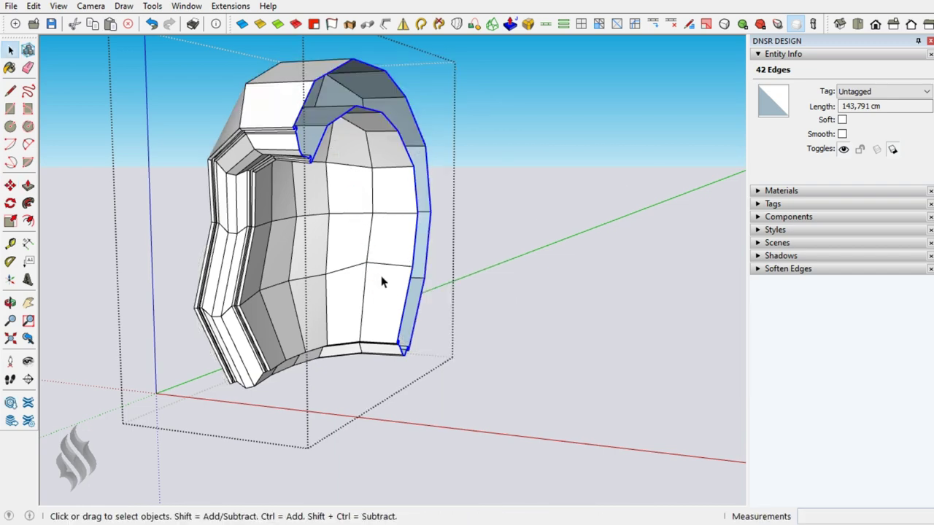
- Select everything with Ctrl+A and mirror the half-helmet across three points on the symmetry plane
click(452, 268)
key(ctrl+a)
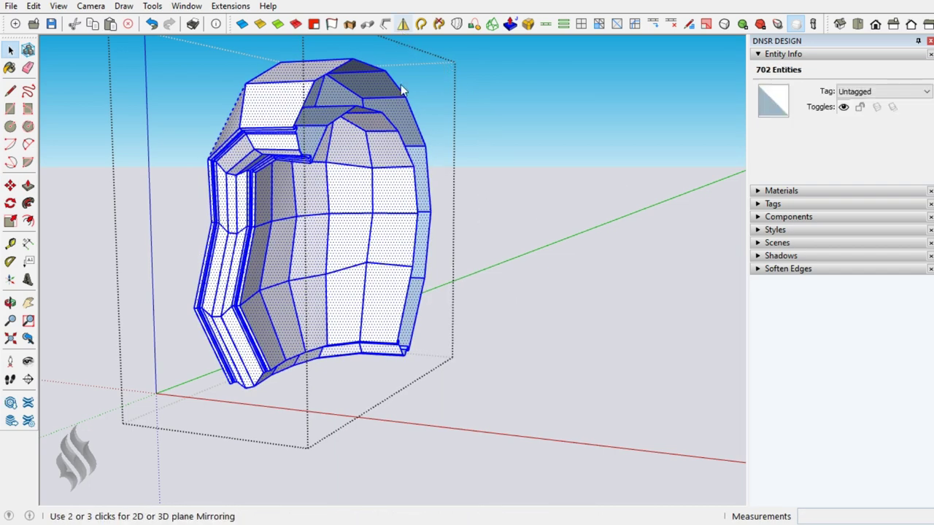
click(404, 24)
click(258, 105)
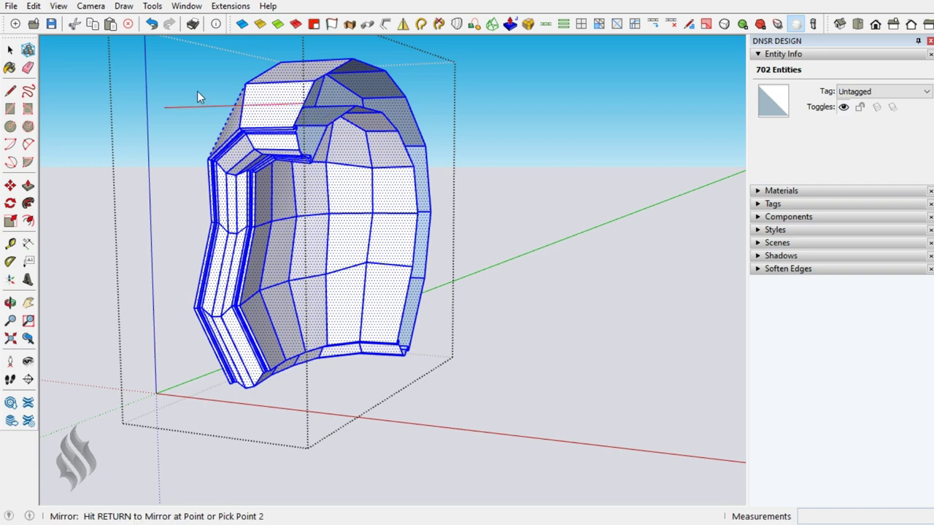
click(230, 88)
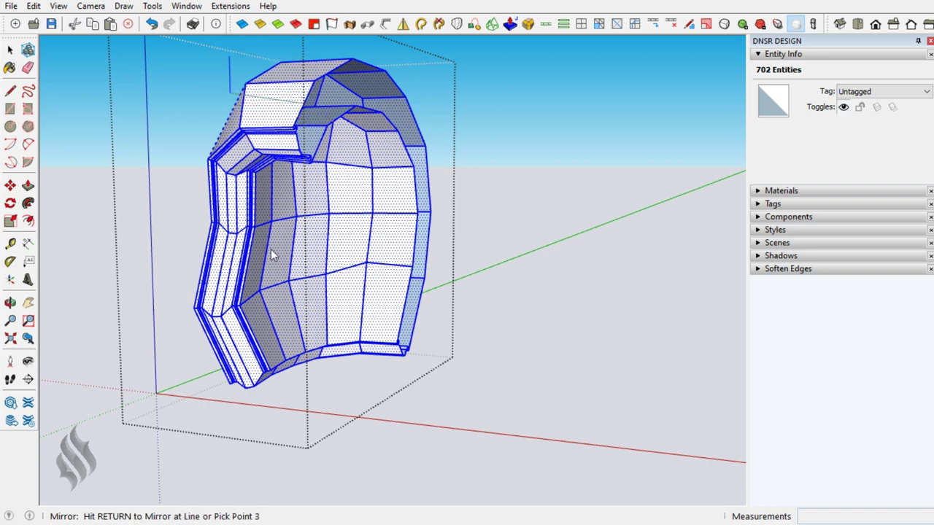
click(309, 318)
middle_drag(309, 319, 549, 365)
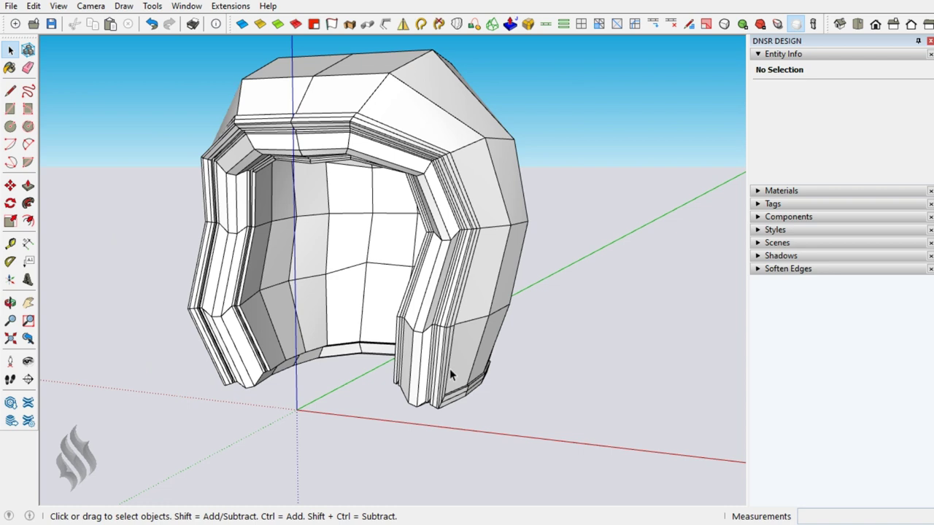
click(426, 290)
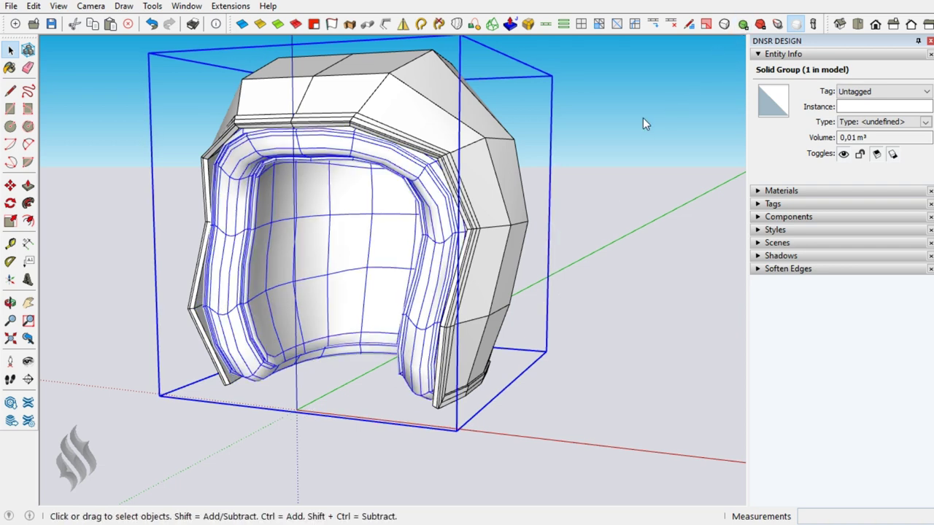
- Apply SUbD subdivision to the helmet group, review its 2-iteration settings, then deselect
key(Page_Up)
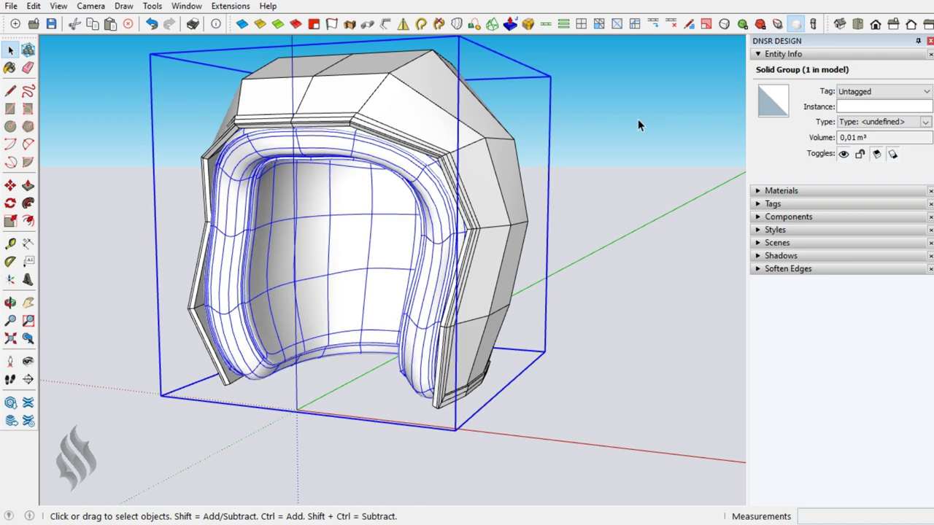
click(813, 24)
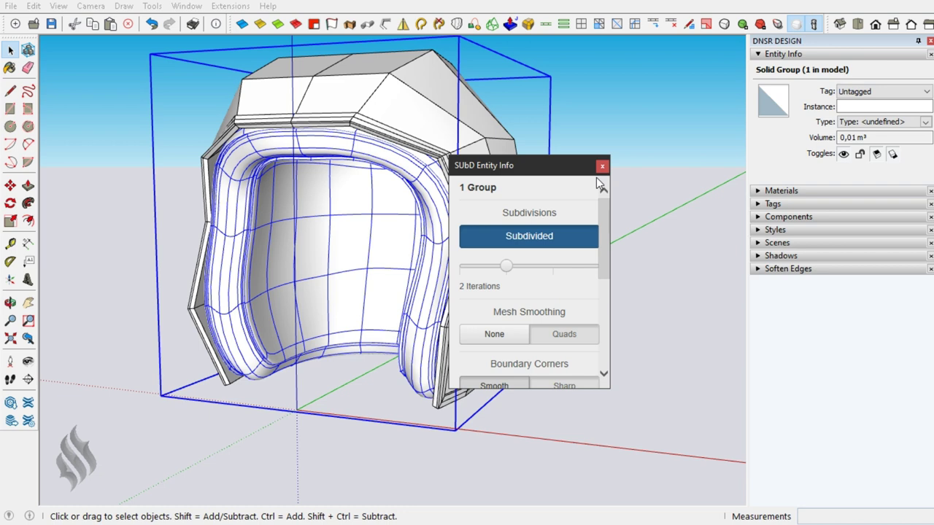
click(596, 177)
middle_drag(469, 119, 469, 126)
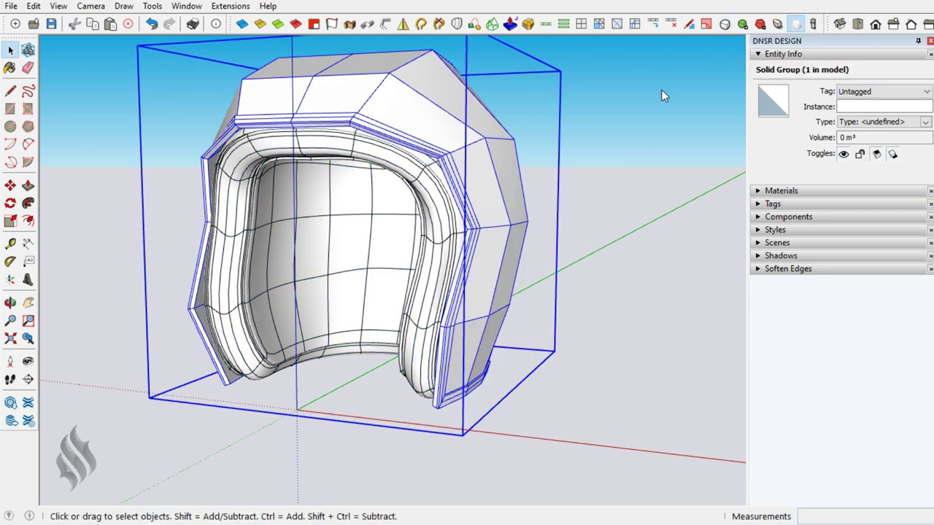
click(569, 196)
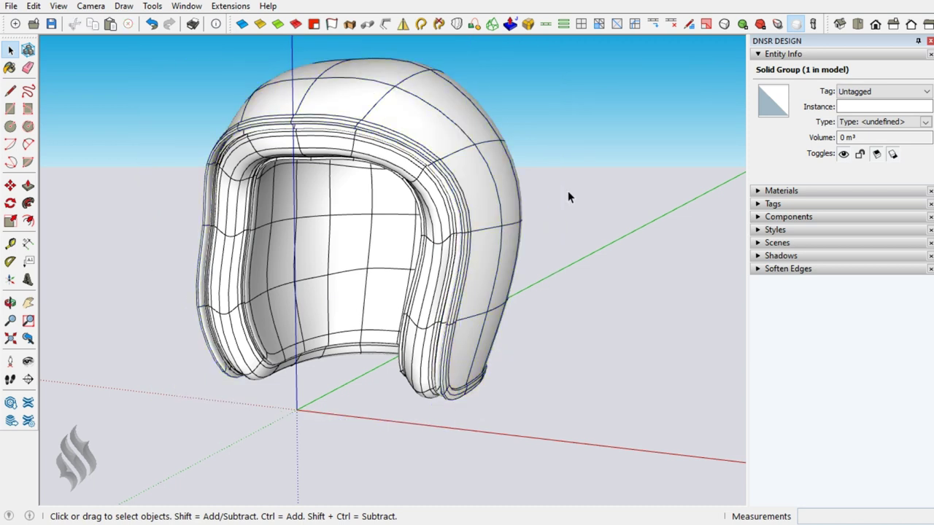
- Orbit to a raised three-quarter view and hide edges so the helmet shows smooth-shaded
key(h)
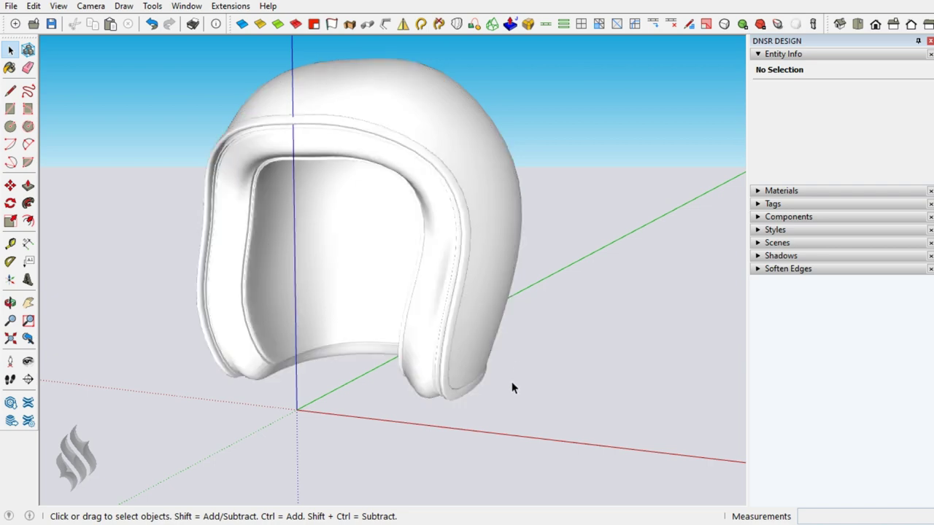
mouse_move(333, 383)
middle_down()
mouse_move(433, 407)
mouse_move(538, 400)
mouse_move(396, 409)
mouse_move(256, 438)
middle_up()
key(h)
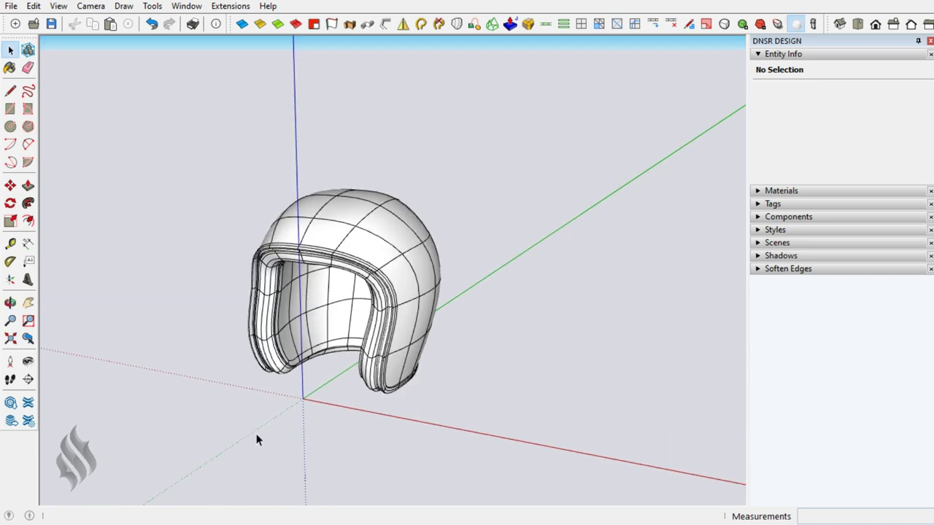
mouse_move(393, 285)
middle_down()
mouse_move(417, 410)
mouse_move(428, 377)
mouse_move(343, 245)
mouse_move(277, 240)
mouse_move(650, 258)
mouse_move(522, 401)
middle_up()
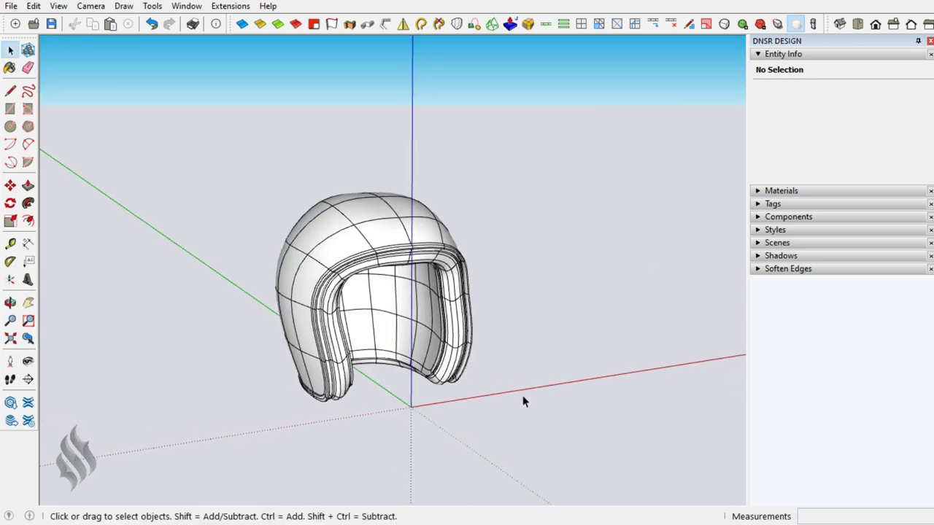
key(ctrl+e)
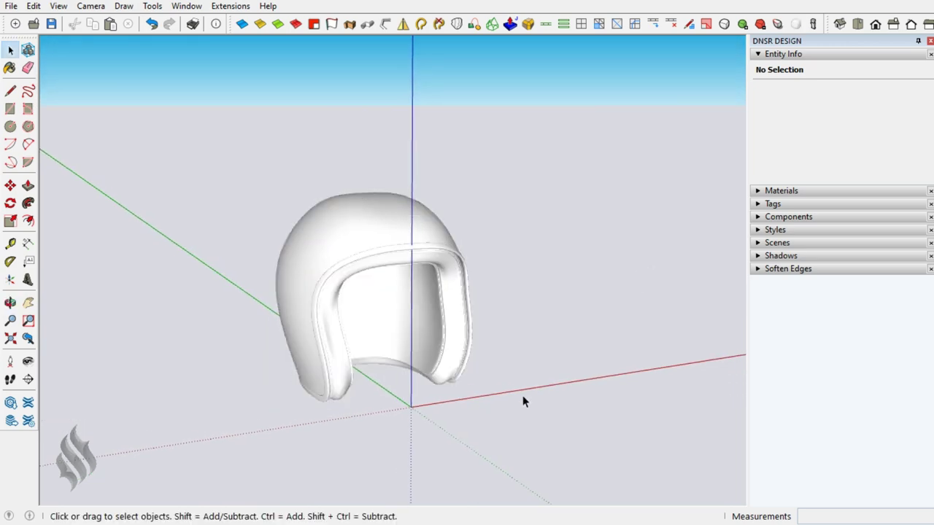